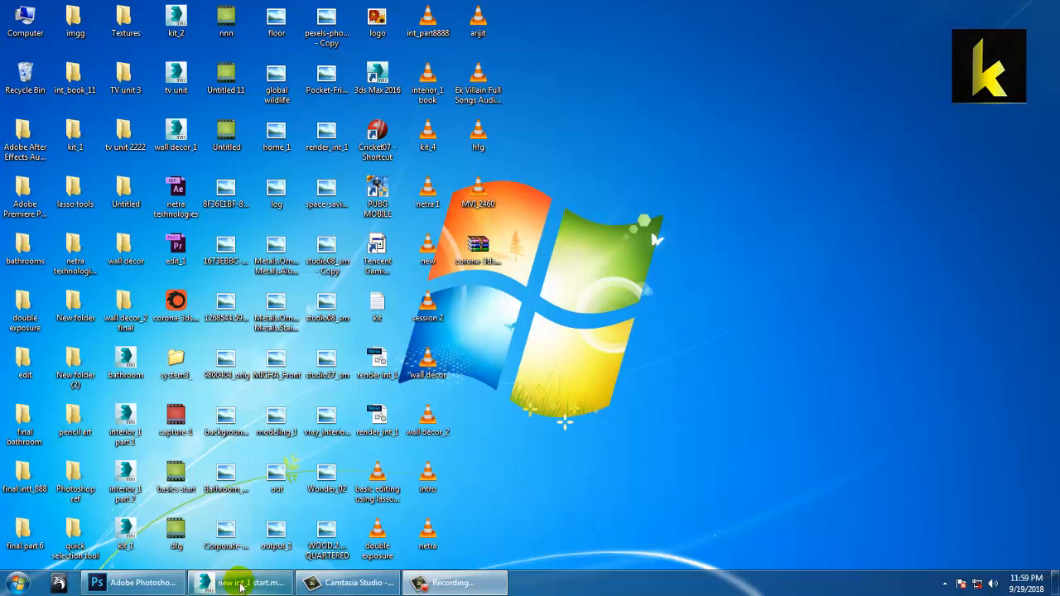
Switch to 3ds Max and move the studio08_sm.jpg reference image clear of the working area, deselecting the wall's vertices.
click(242, 583)
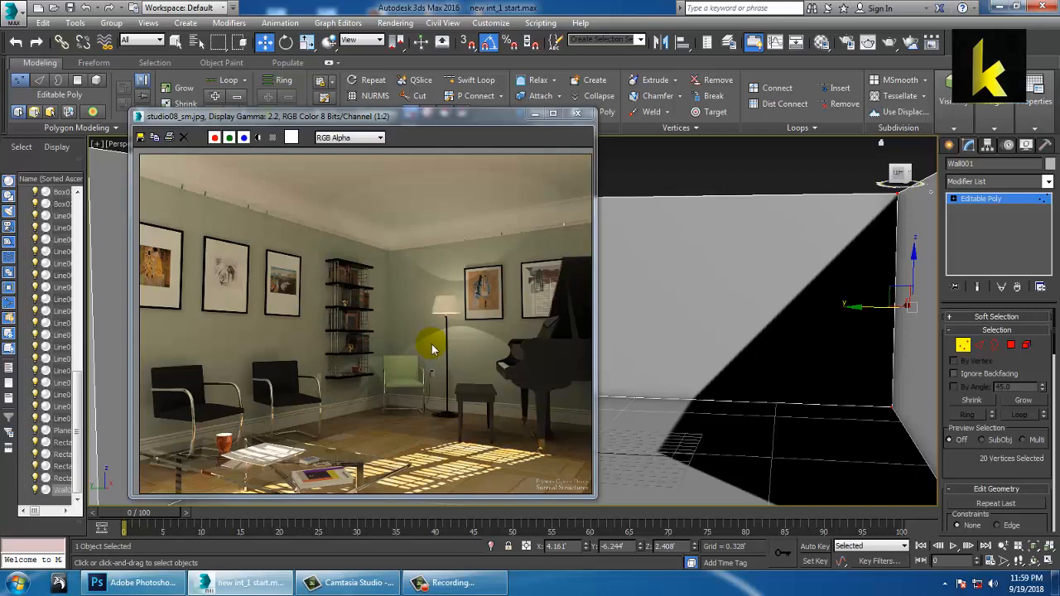
drag(370, 117, 732, 42)
alt+middle_drag(371, 422, 312, 414)
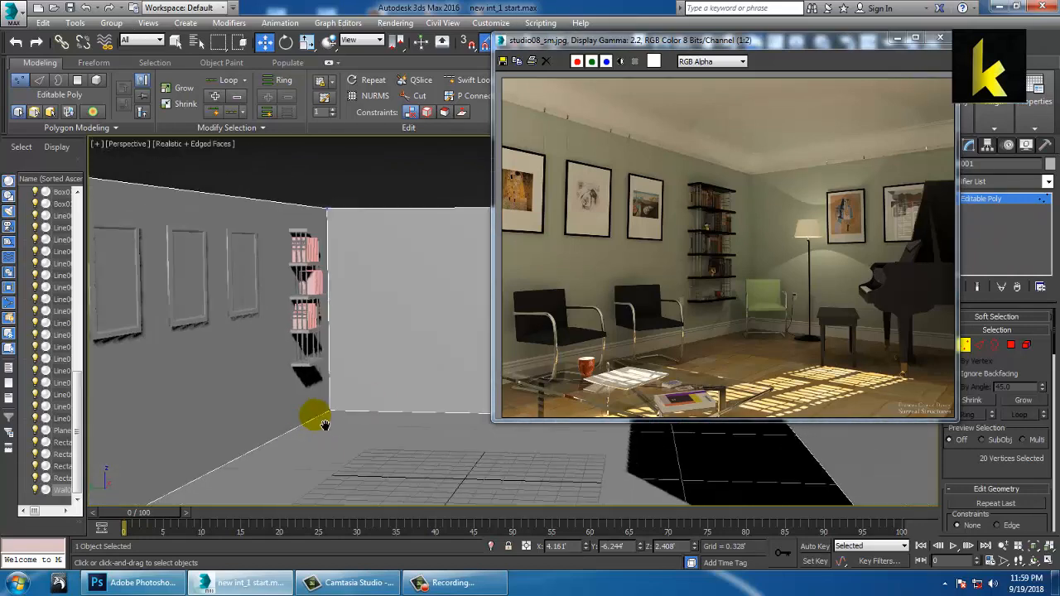
mouse_move(383, 251)
alt+middle_down()
mouse_move(390, 264)
mouse_move(386, 253)
alt+middle_up()
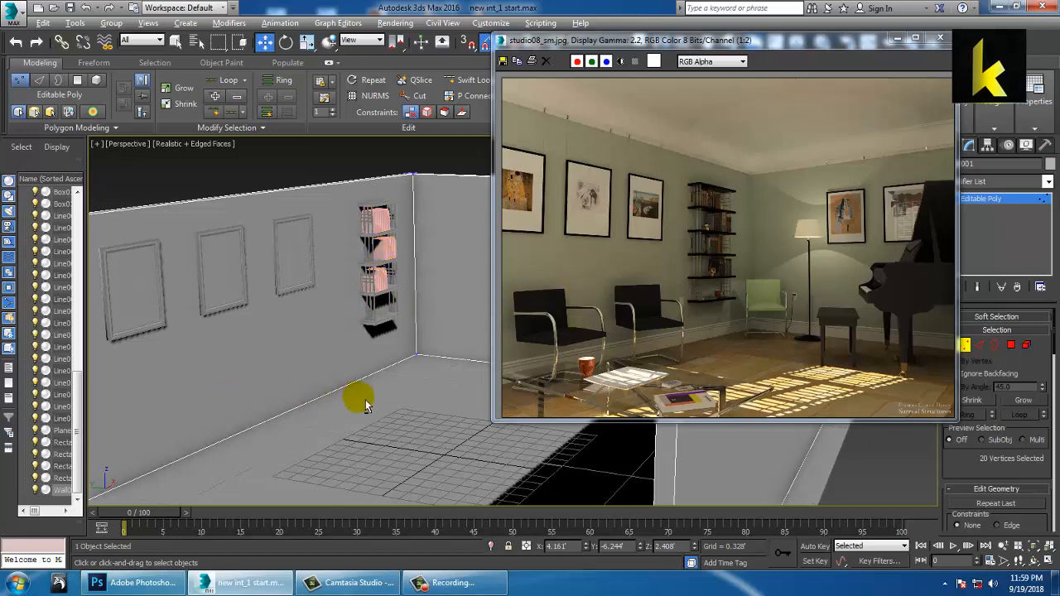
alt+middle_drag(360, 398, 403, 367)
drag(794, 38, 294, 10)
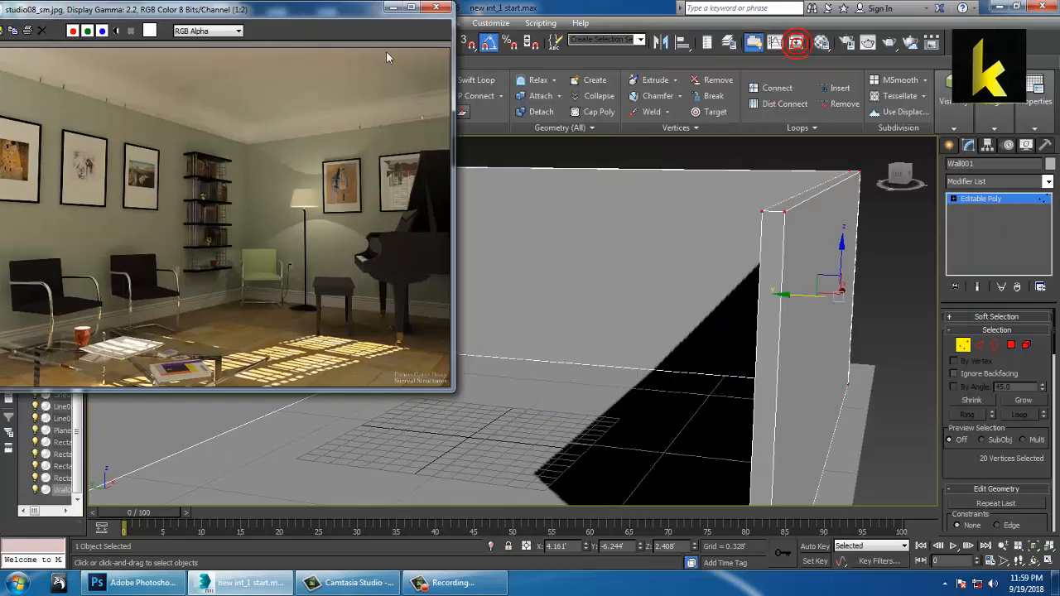
click(669, 300)
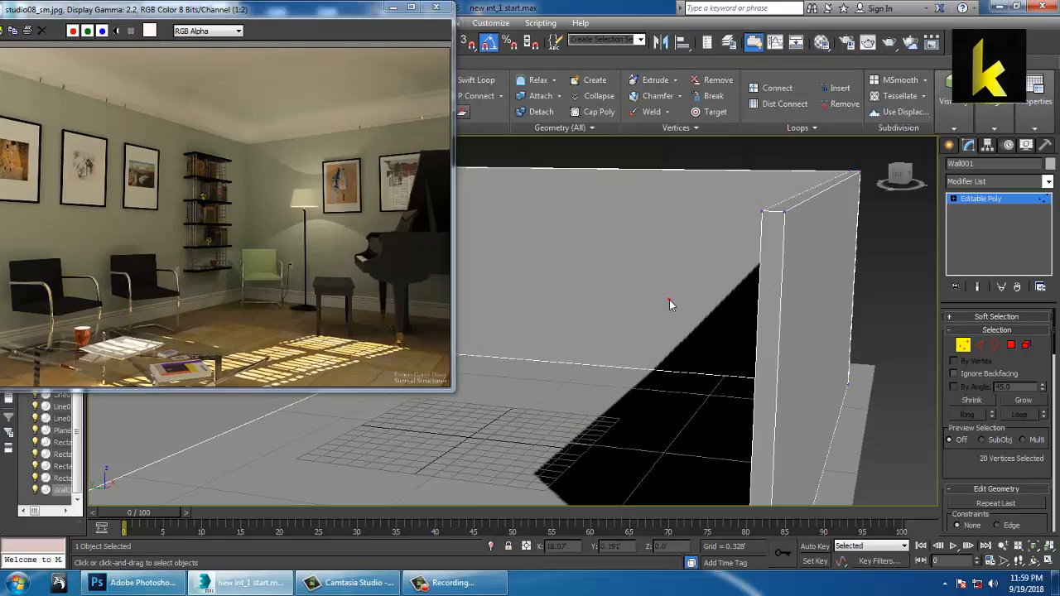
Draw an open, square-cornered C-shaped line in the Left view beside the wall shelf, with an upper arm about 1.35' long.
key(alt+w)
middle_click(750, 268)
key(alt+w)
scroll(689, 224, down, 4)
middle_drag(691, 291, 768, 300)
scroll(769, 300, down, 6)
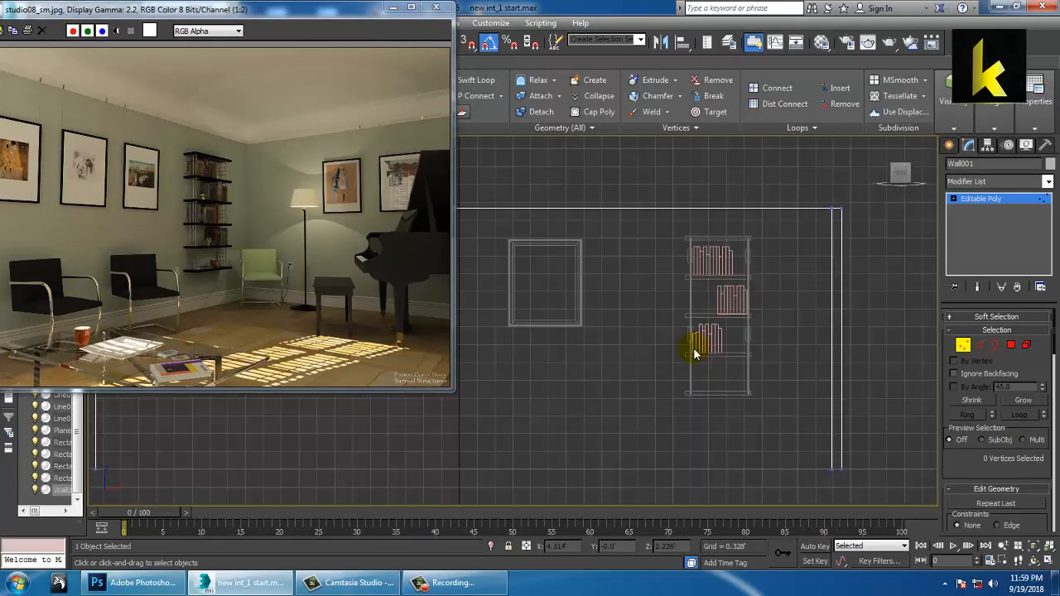
key(alt+w)
middle_click(488, 442)
key(alt+w)
middle_drag(649, 449, 743, 332)
scroll(743, 333, down, 6)
middle_drag(784, 373, 579, 293)
middle_drag(798, 364, 763, 366)
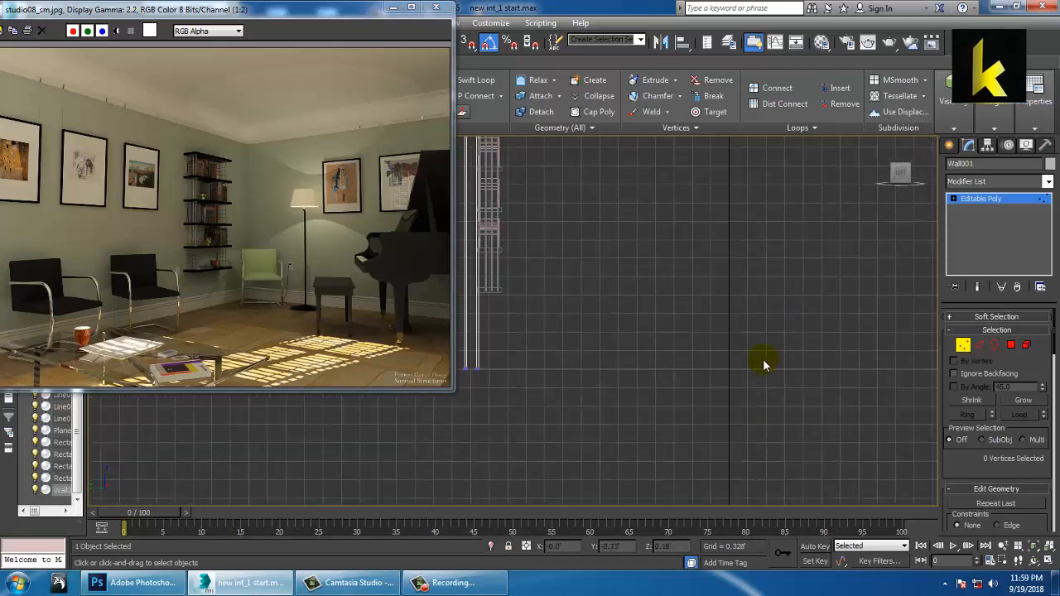
click(949, 145)
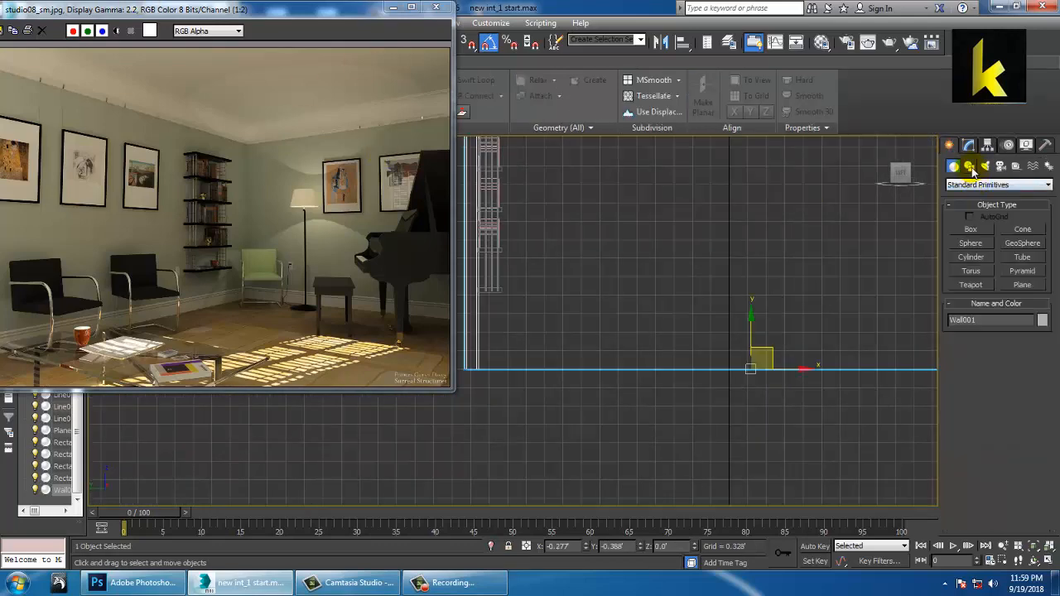
click(971, 167)
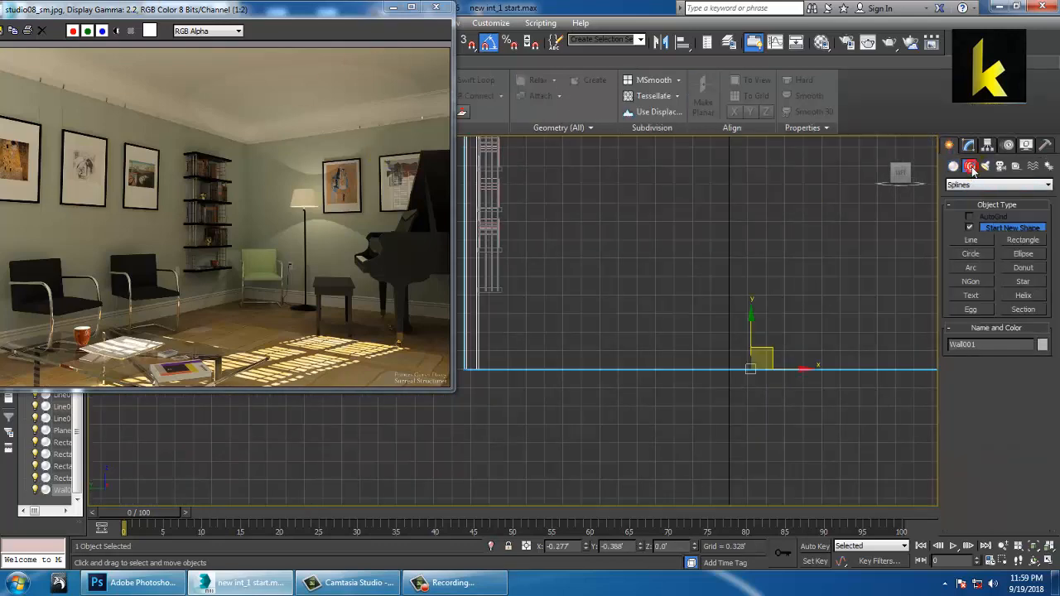
click(971, 237)
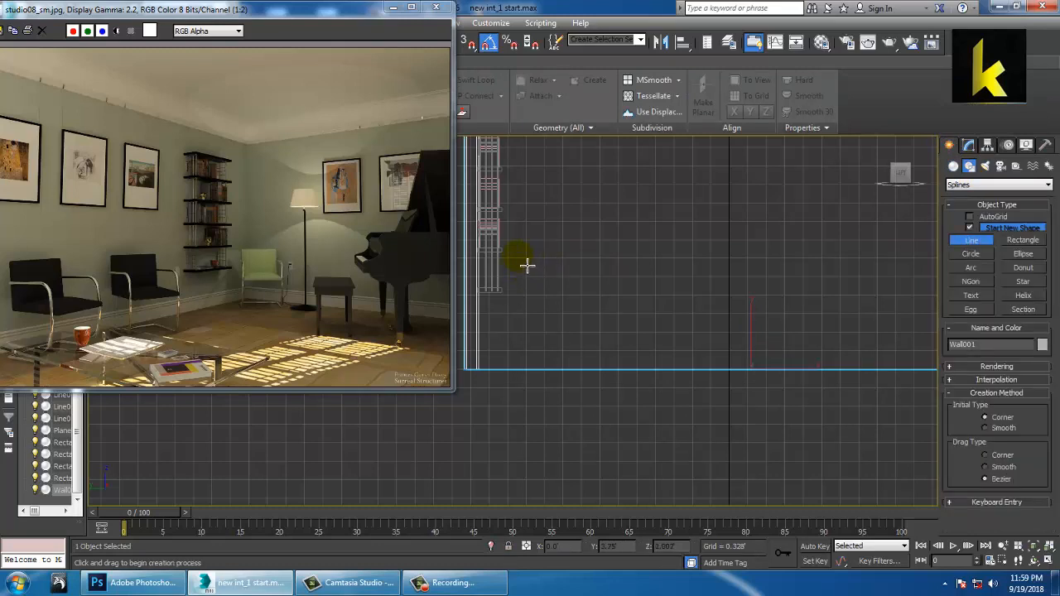
click(517, 251)
click(608, 259)
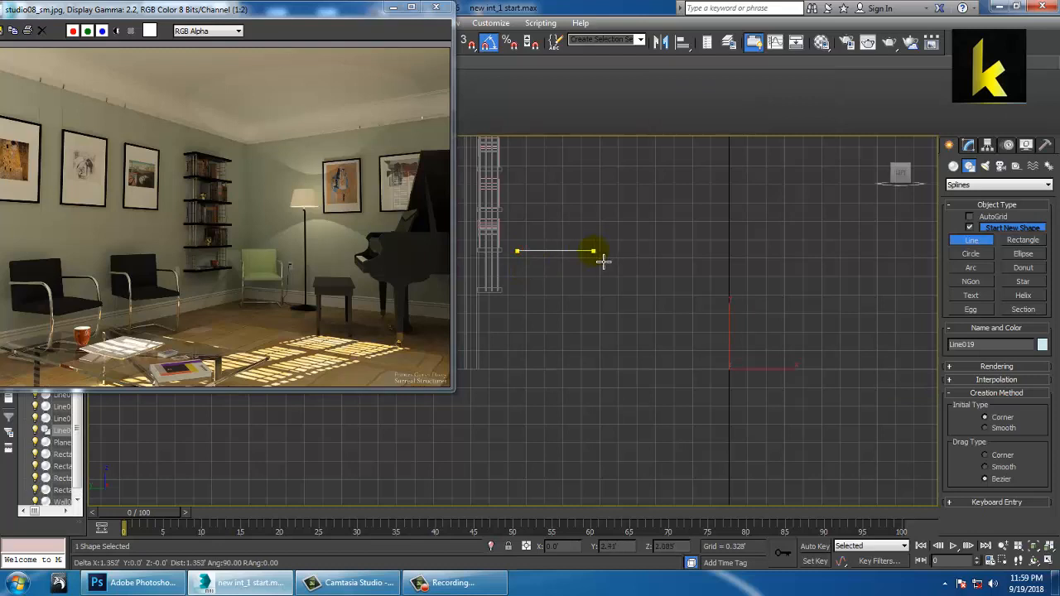
click(607, 352)
click(523, 340)
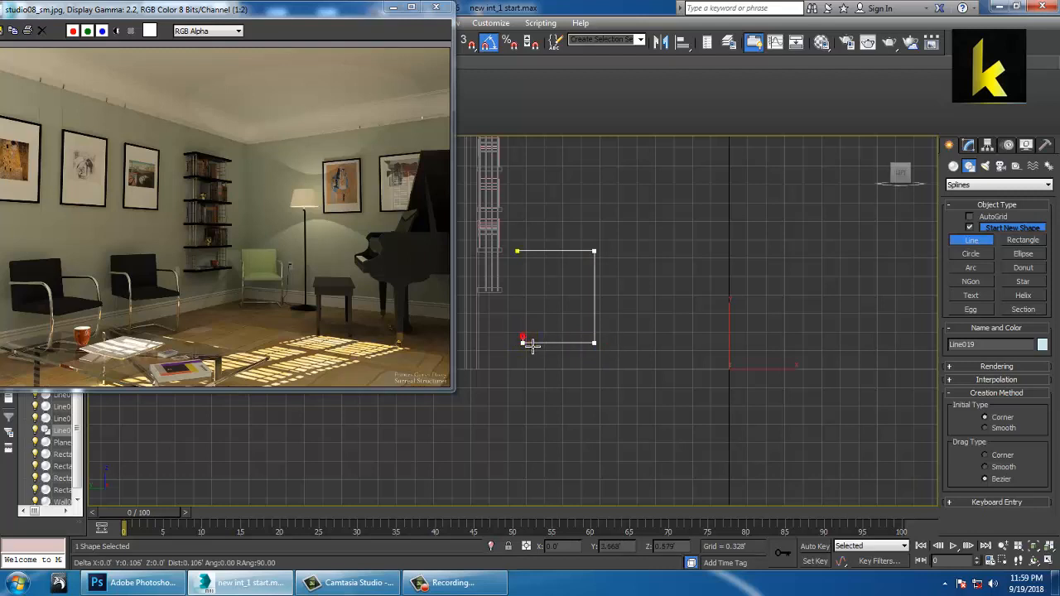
right_click(524, 341)
right_click(525, 340)
Align the lower end vertex of the C-shaped line vertically with its upper end vertex.
click(968, 145)
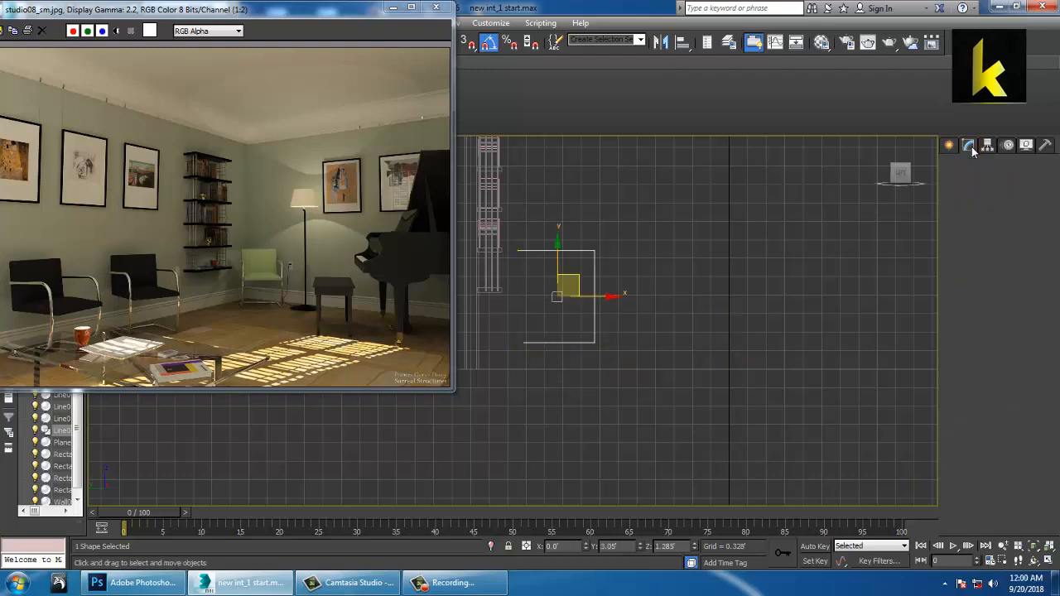
click(975, 209)
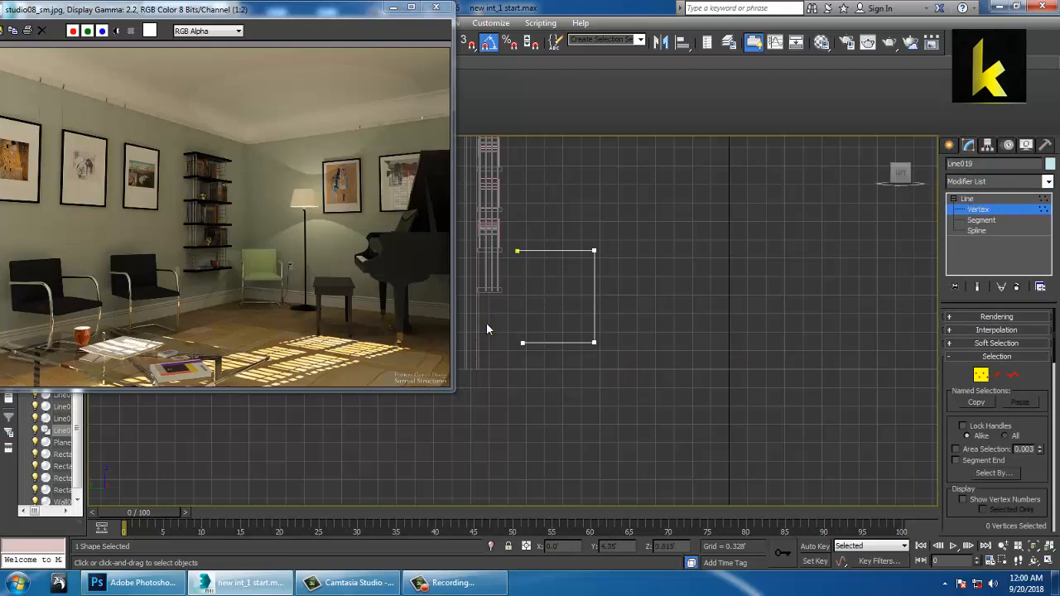
drag(486, 329, 561, 352)
Fillet the two corner vertices of the C-shaped line by about 0.365'.
drag(632, 361, 639, 381)
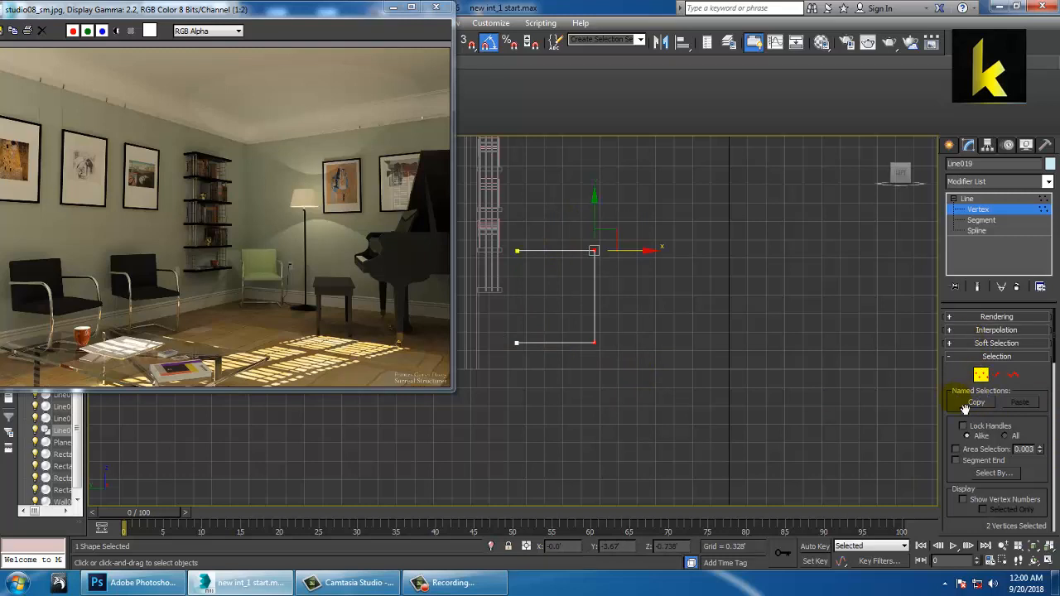
drag(978, 489, 958, 232)
drag(1000, 468, 987, 313)
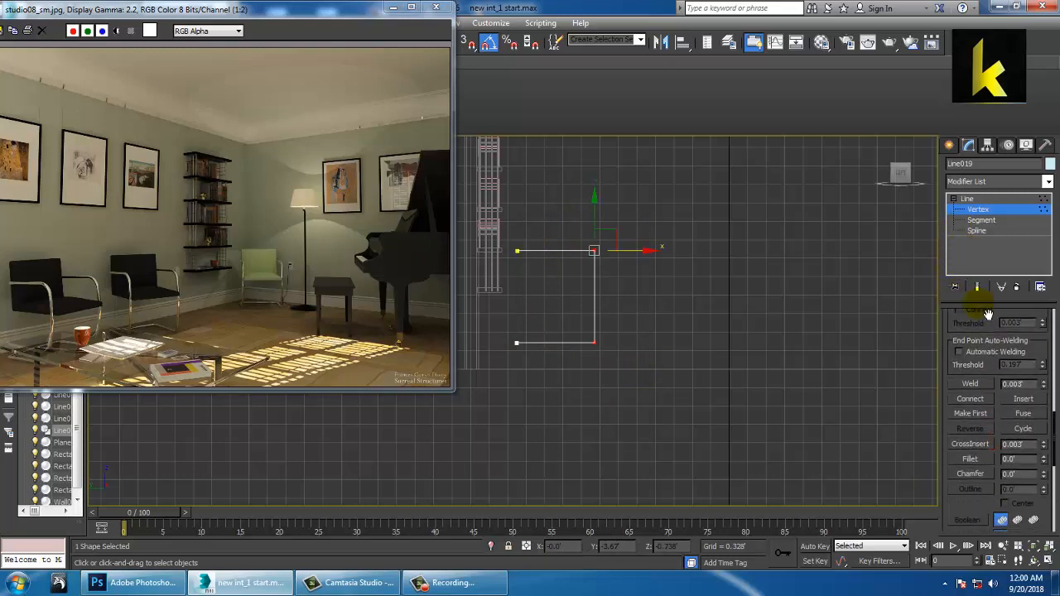
click(970, 460)
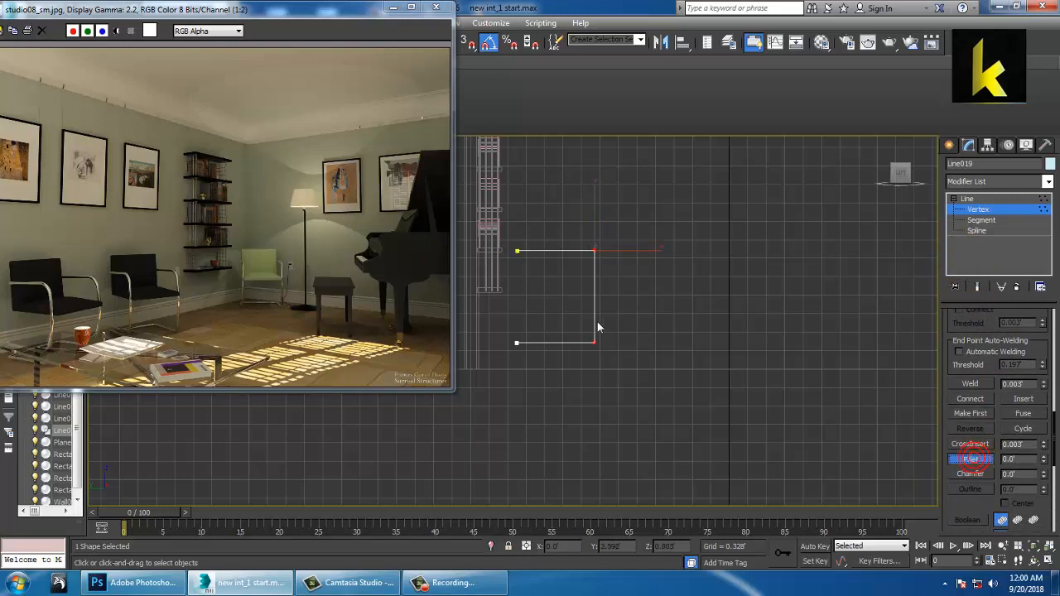
mouse_move(603, 266)
mouse_down()
mouse_move(588, 234)
mouse_move(599, 247)
mouse_up()
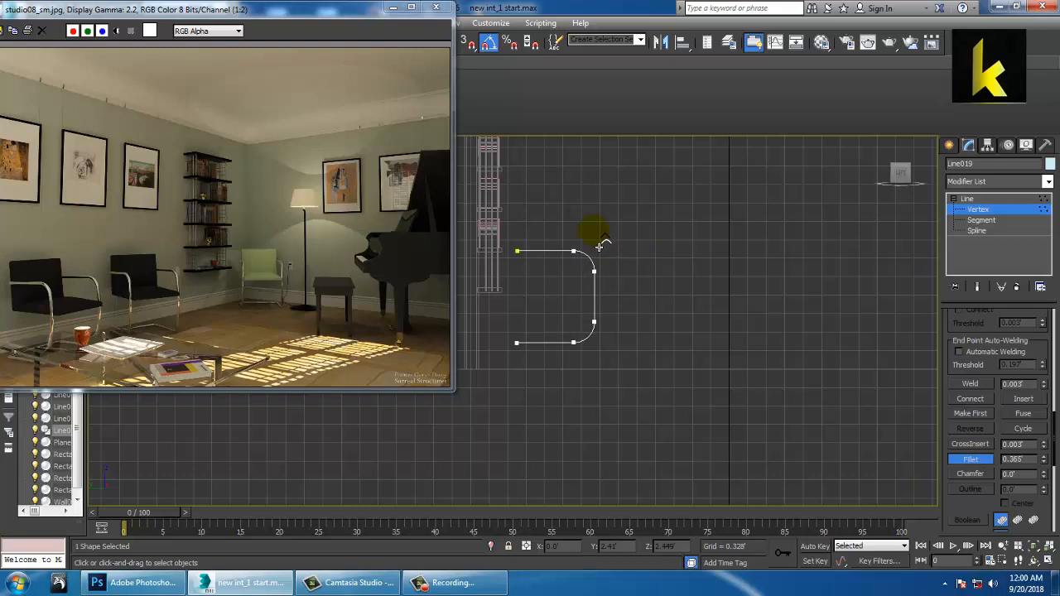
Enable the line's rendering in the viewport and set its radial thickness to about 0.081'.
click(988, 386)
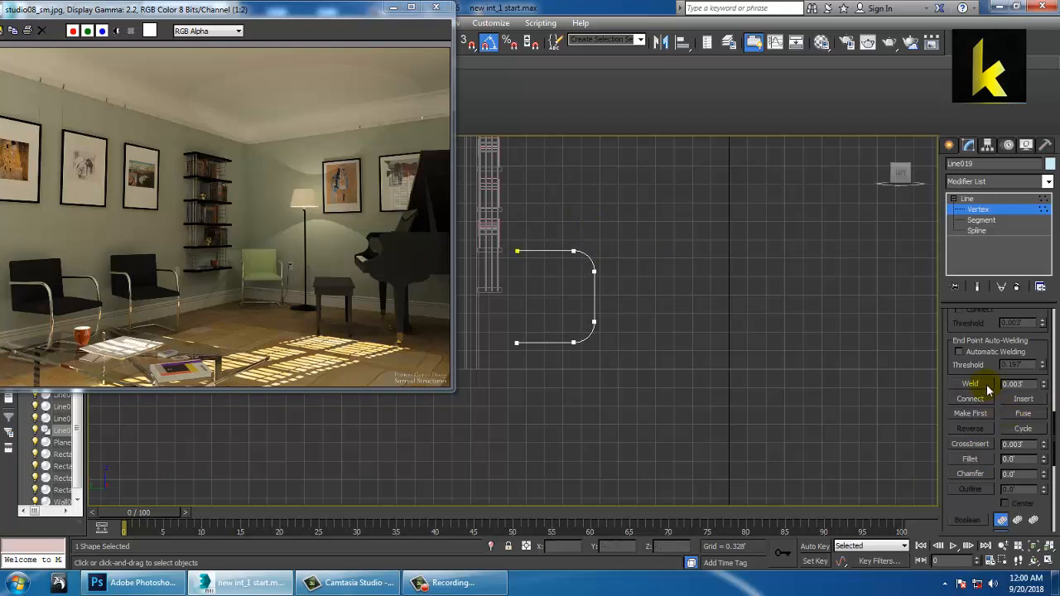
scroll(1000, 338, up, 5)
scroll(965, 356, up, 3)
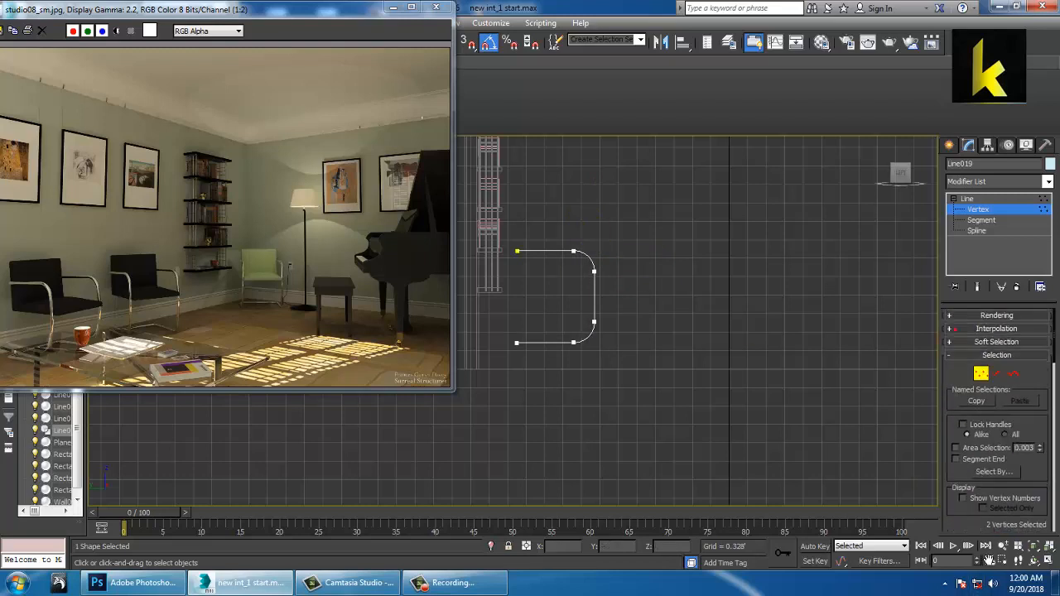
click(977, 317)
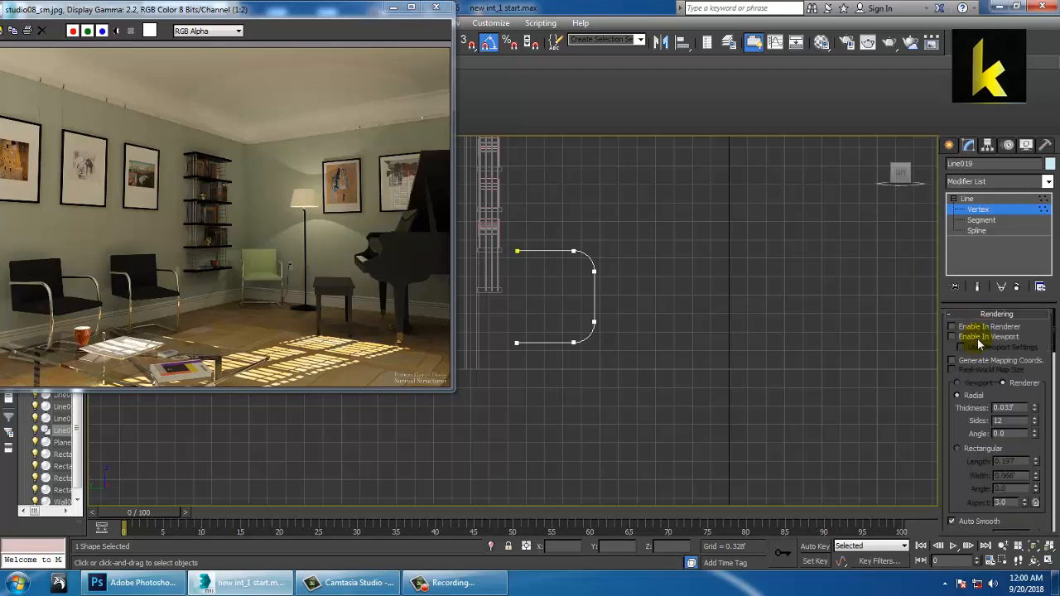
click(953, 337)
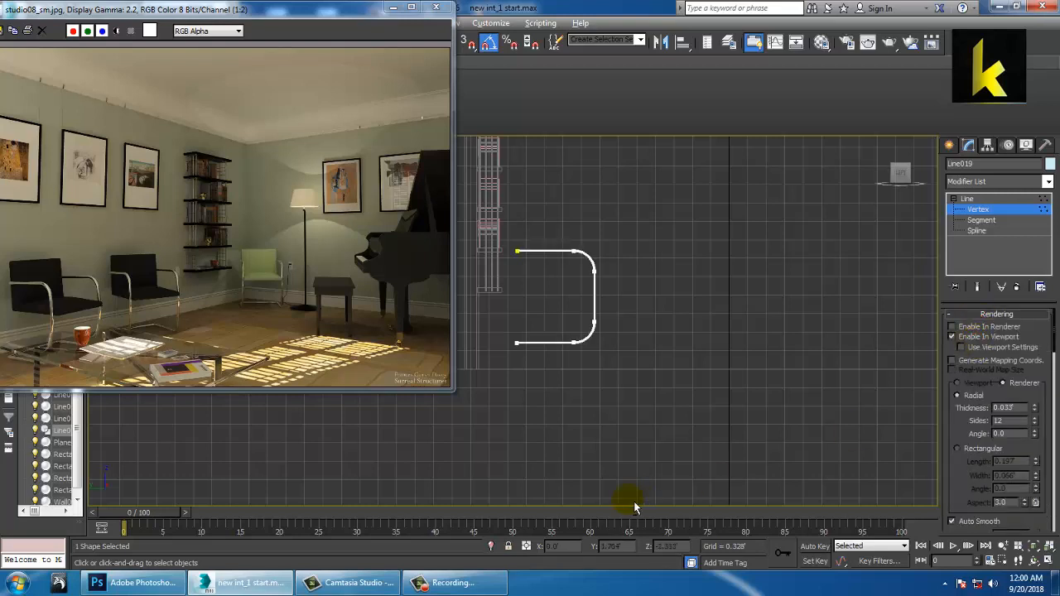
key(alt+w)
key(alt+w)
alt+middle_drag(704, 437, 931, 321)
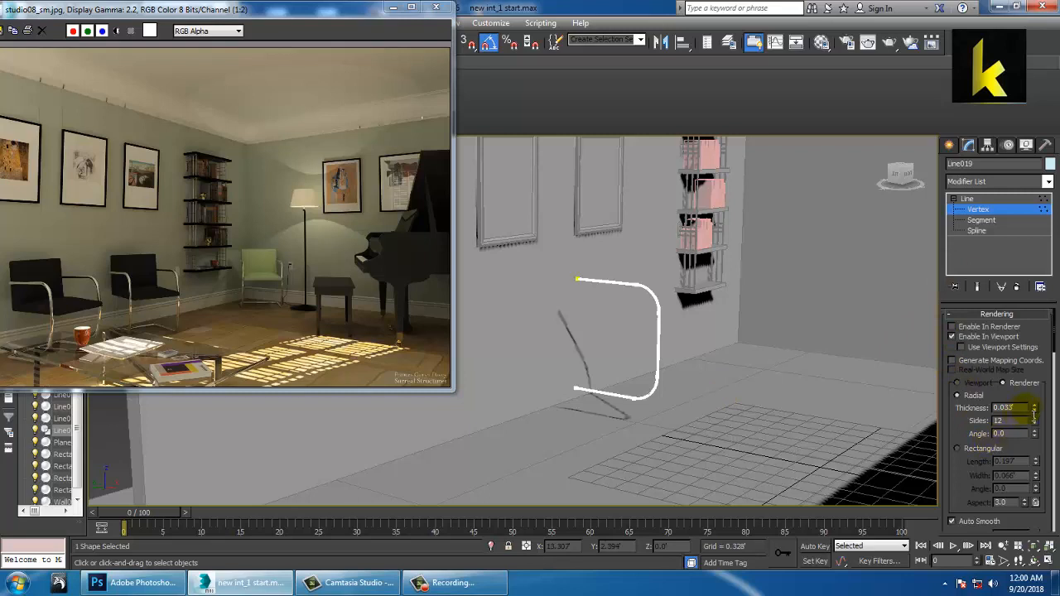
drag(1041, 397, 1024, 325)
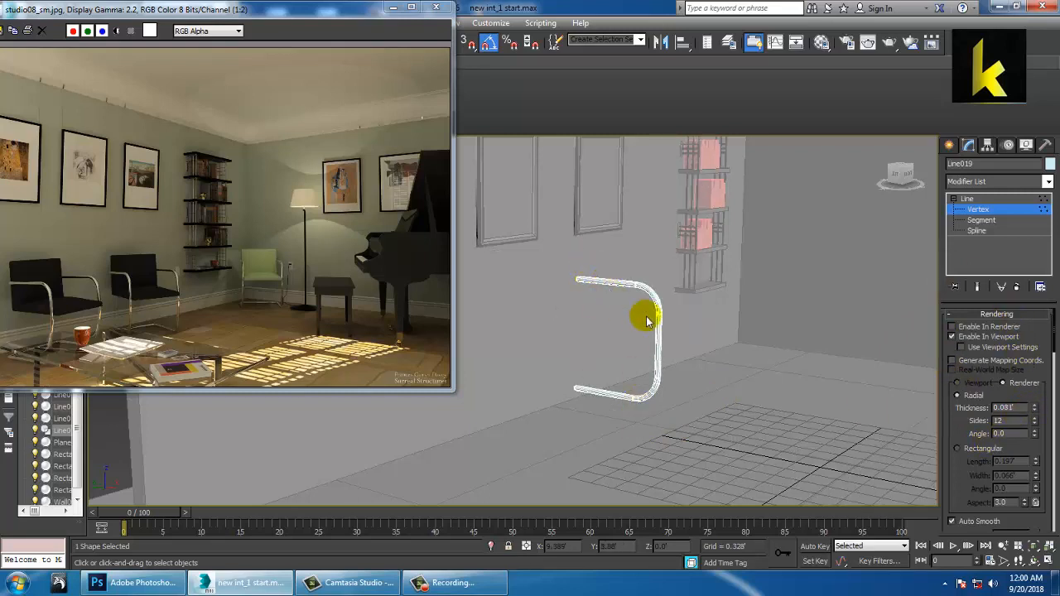
Move the whole tube frame down to about Z 0.865' and along the wall to about X -3.006'.
click(1000, 209)
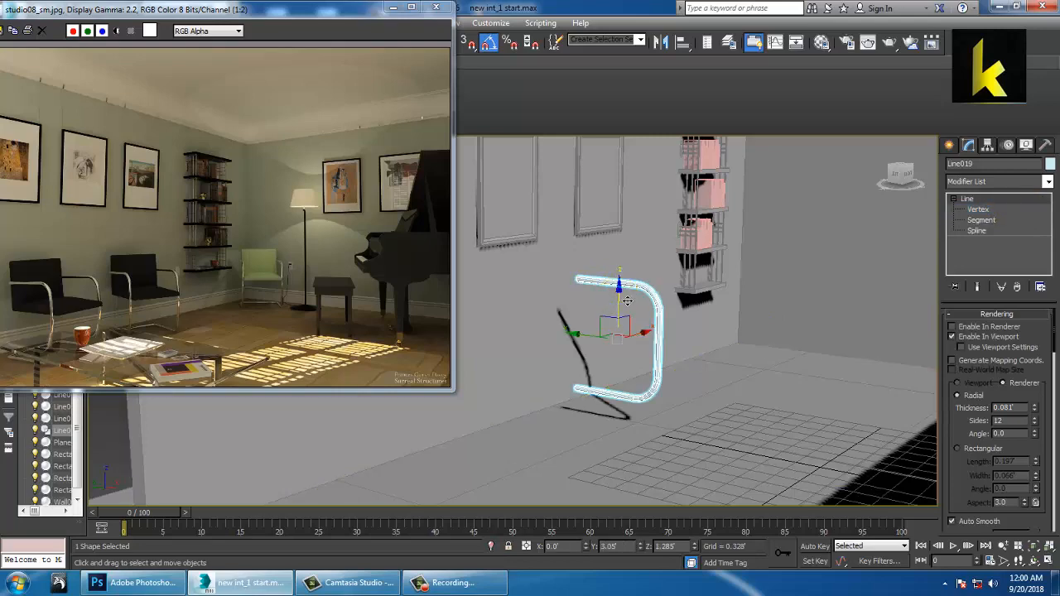
drag(619, 288, 632, 327)
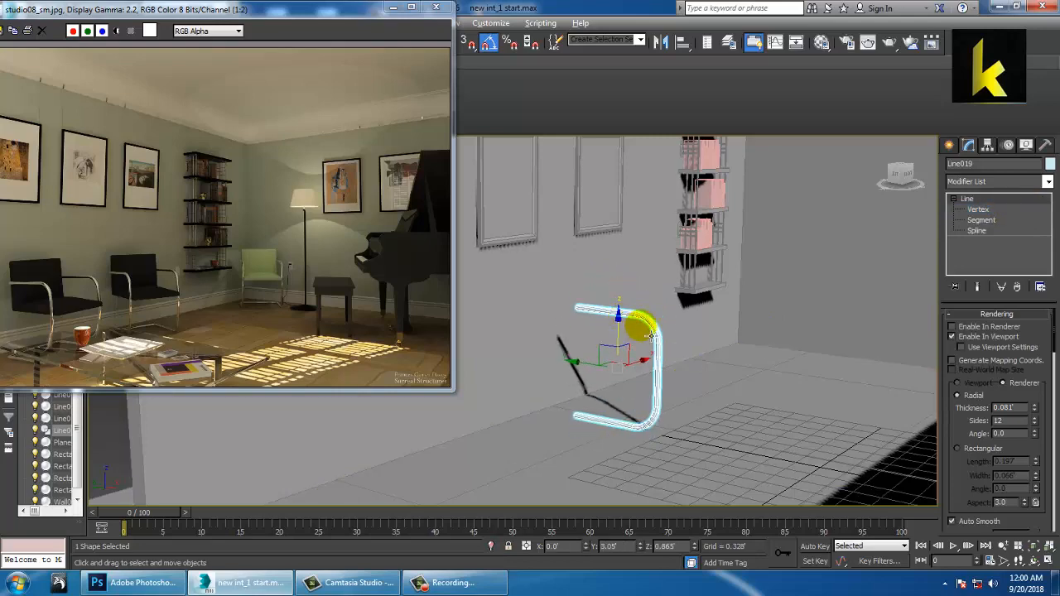
mouse_move(707, 323)
alt+middle_down()
mouse_move(720, 320)
mouse_move(704, 370)
alt+middle_up()
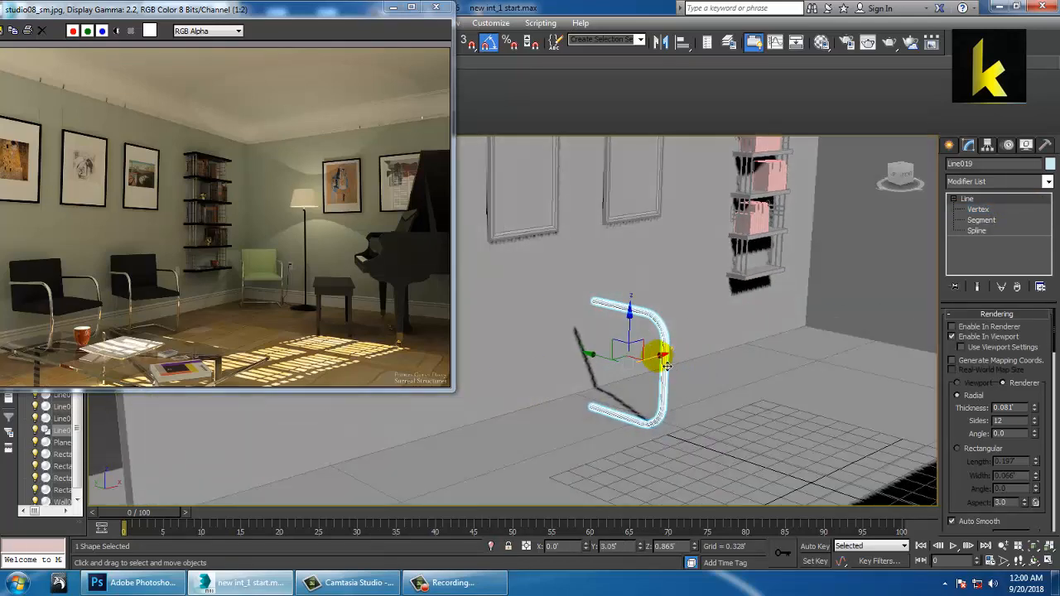
drag(660, 357, 497, 402)
alt+middle_drag(584, 381, 662, 357)
Scale the tube frame down uniformly and lower it to the floor at about Z 0.669'.
key(r)
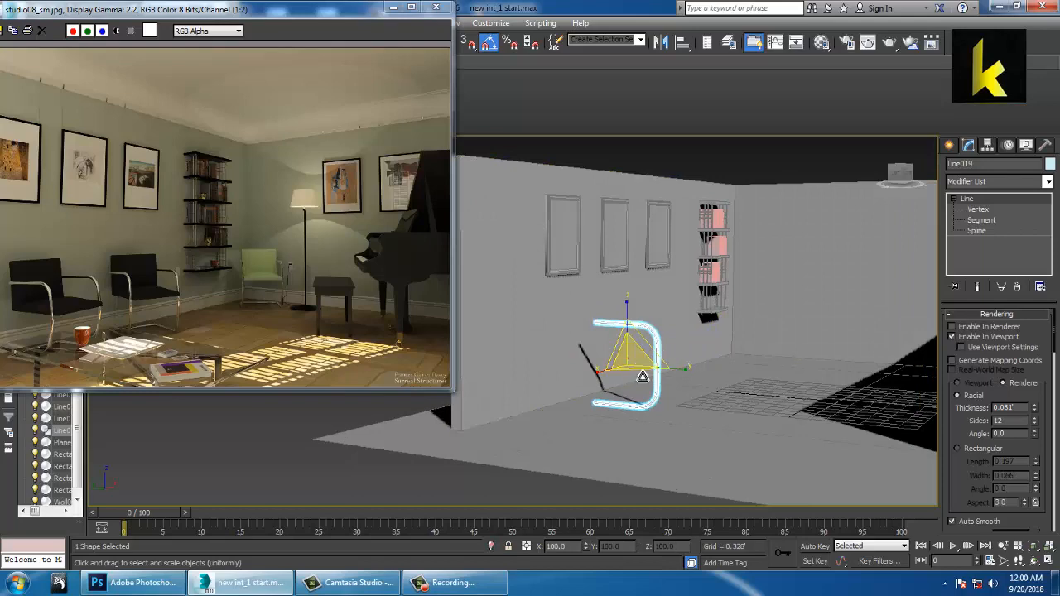
key(w)
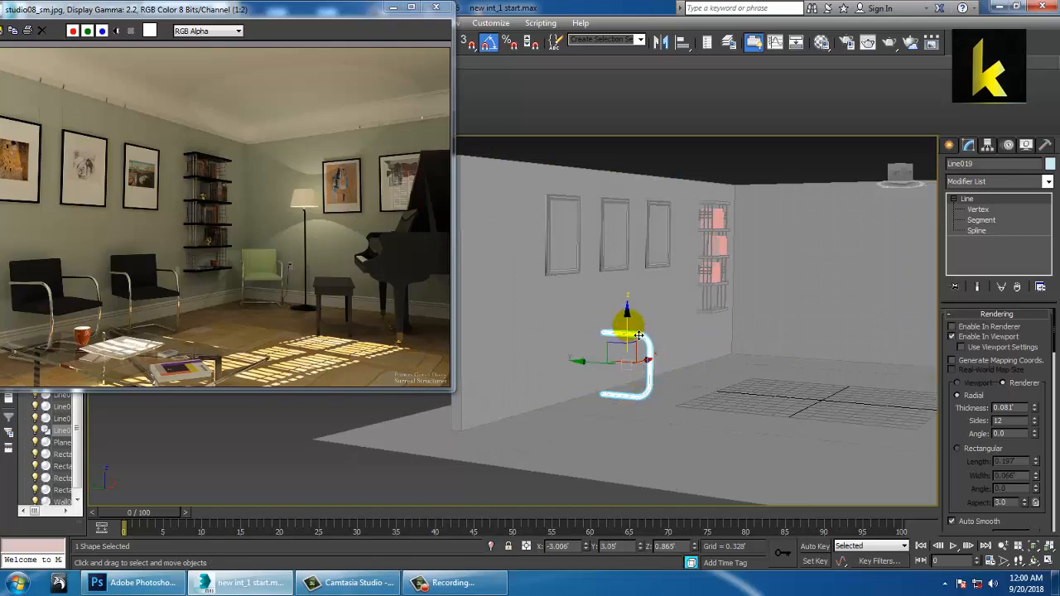
drag(639, 335, 644, 347)
Make one copy of the tube frame along the X axis at about X -1.854' for the chair's other side.
alt+middle_drag(745, 353, 684, 382)
mouse_move(652, 369)
shift+mouse_down()
mouse_move(728, 379)
mouse_move(693, 374)
shift+mouse_up()
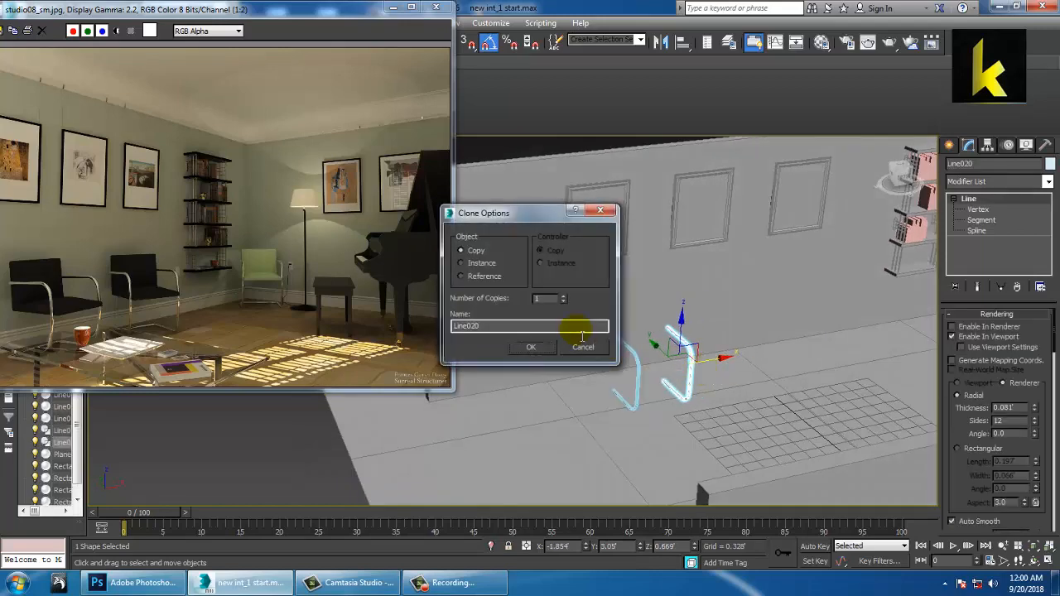
click(530, 348)
Draw a chamfer box seat between the two tube frames in the Top view, about 0.708' long, 1.139' wide and 0.058' high with a 0.083' fillet.
key(alt+w)
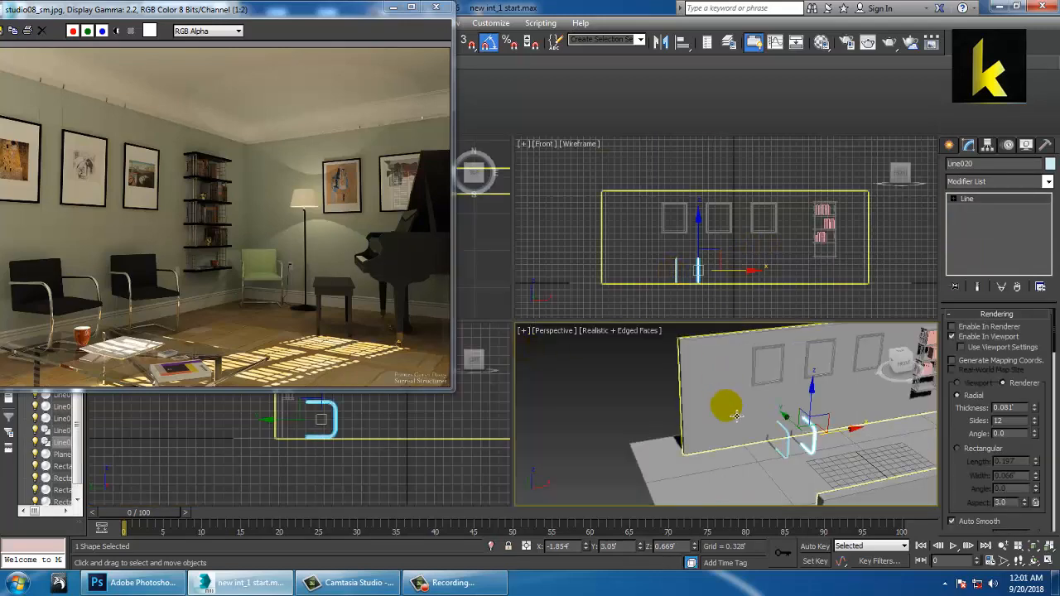
click(473, 268)
key(alt+w)
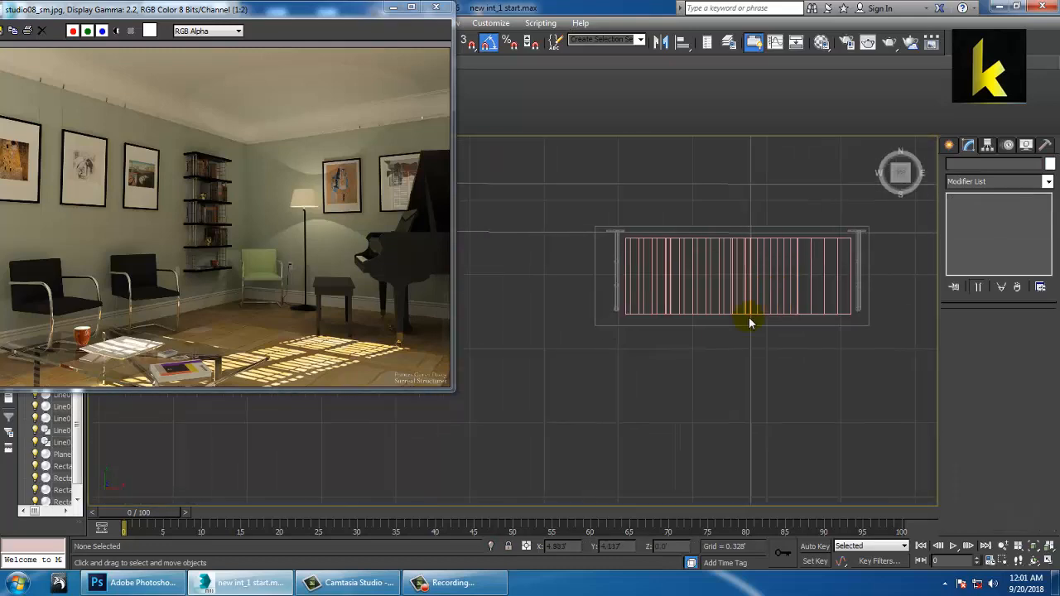
scroll(717, 333, down, 7)
middle_drag(629, 346, 790, 297)
middle_drag(584, 329, 793, 322)
scroll(720, 326, up, 2)
click(949, 145)
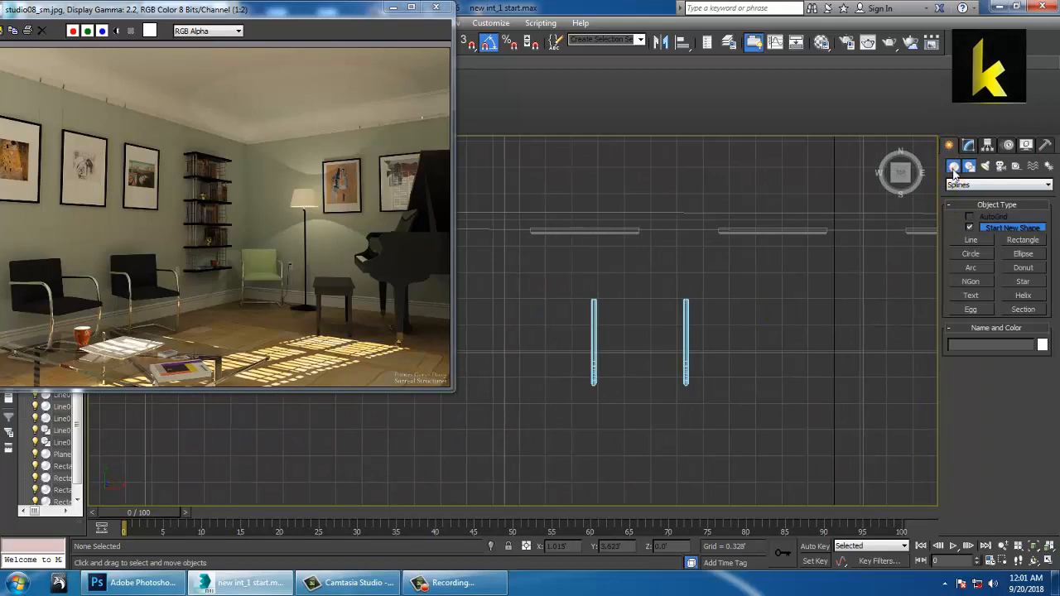
click(953, 166)
click(970, 229)
scroll(572, 359, up, 2)
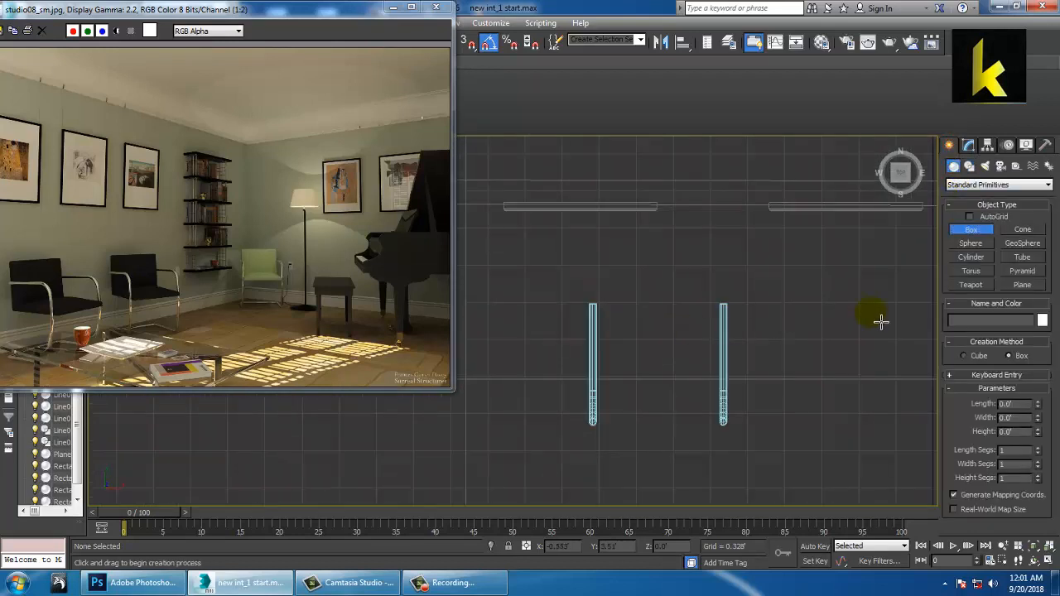
click(973, 185)
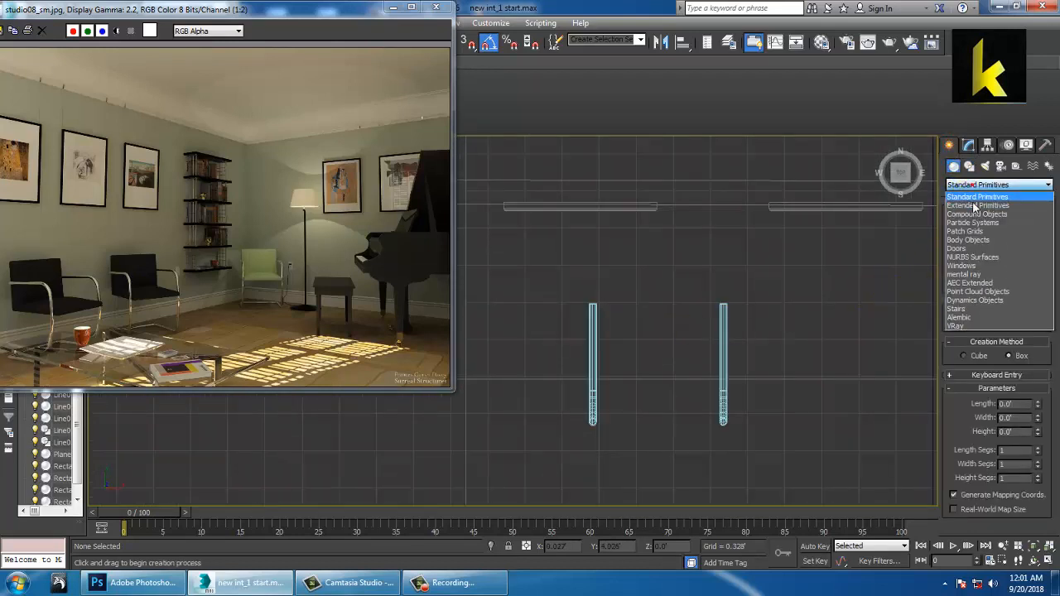
click(975, 206)
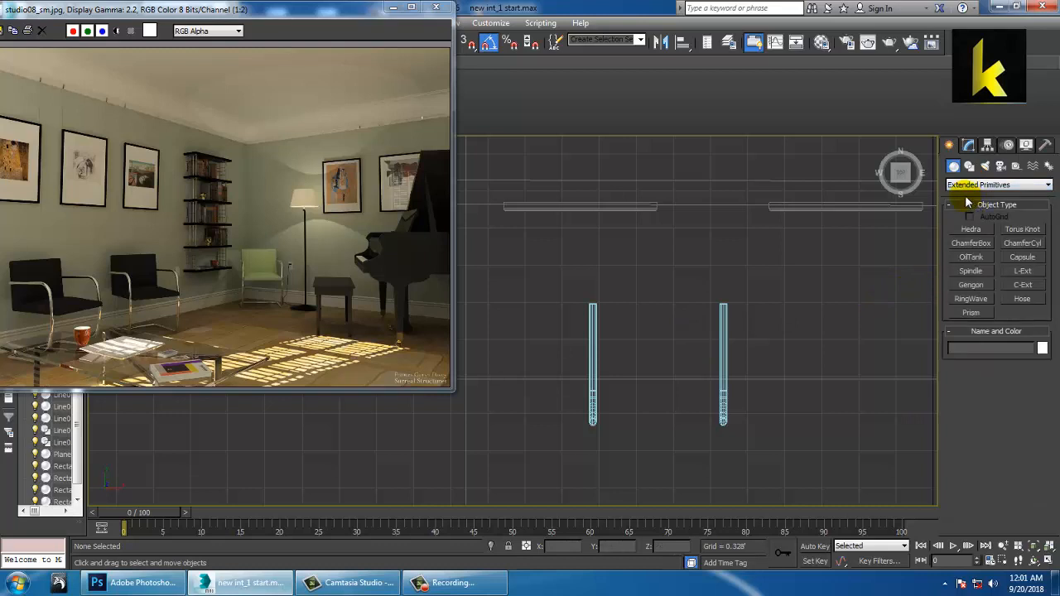
click(970, 242)
middle_drag(636, 371, 633, 334)
scroll(633, 334, up, 2)
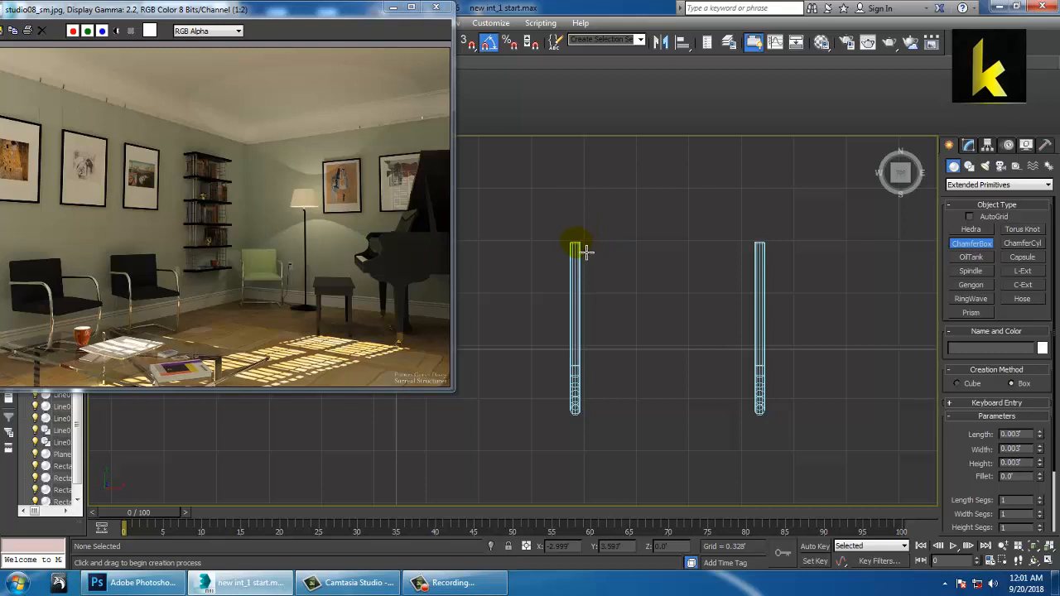
drag(586, 253, 767, 361)
click(769, 355)
click(765, 343)
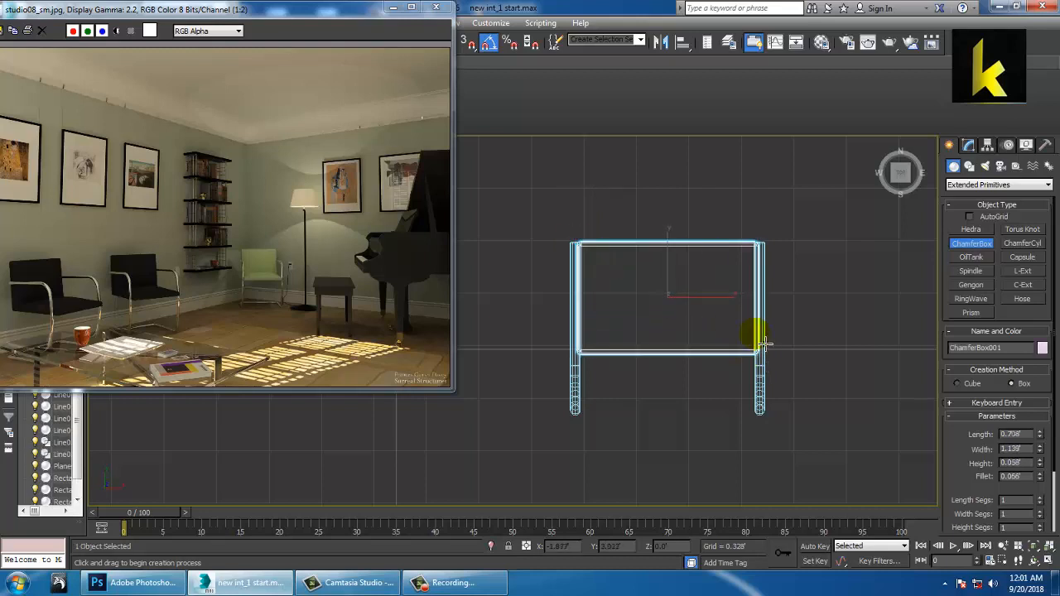
right_click(755, 339)
Raise the seat box off the floor between the tube frames to about Z 0.734'.
key(alt+w)
right_click(710, 414)
key(alt+w)
alt+middle_drag(710, 414, 633, 414)
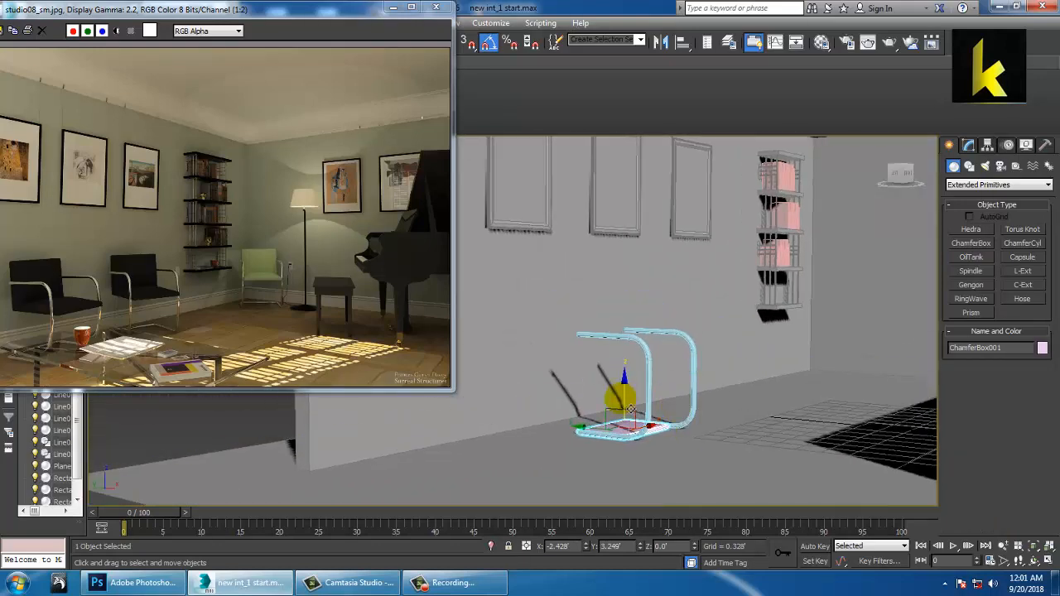
drag(629, 396, 634, 342)
alt+middle_drag(634, 341, 747, 392)
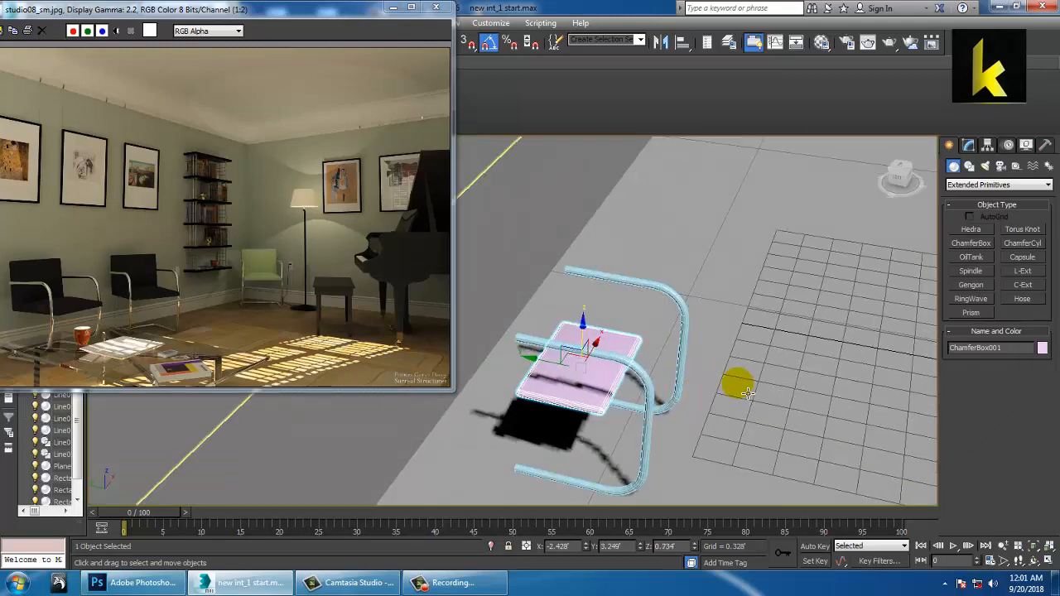
Increase the seat box's length to about 1.296' and shift it along the Y axis to about 3.178'.
click(974, 145)
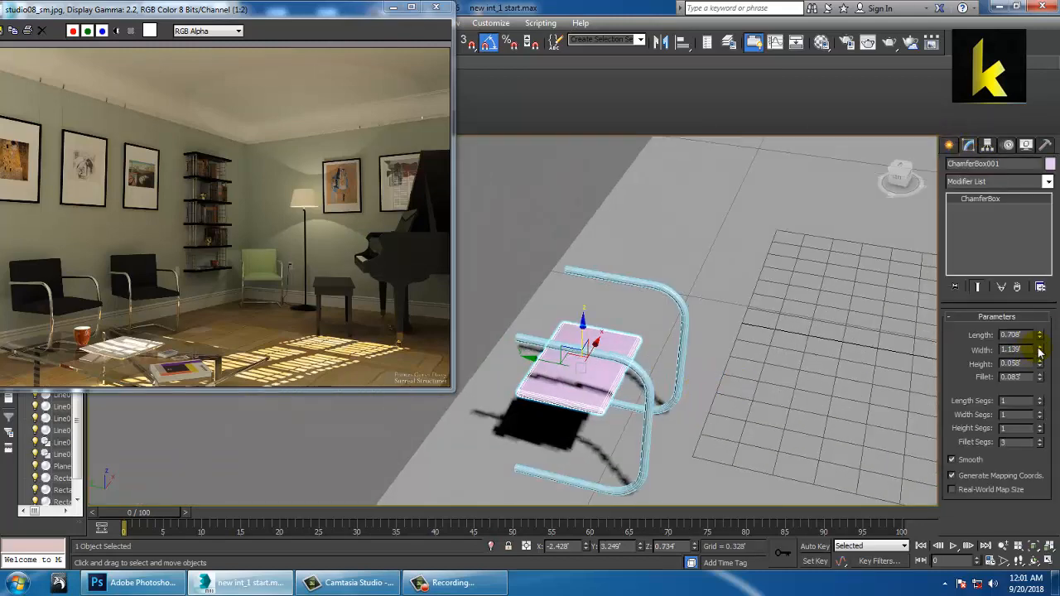
drag(1039, 351, 1041, 311)
click(585, 383)
drag(596, 391, 550, 361)
alt+middle_drag(550, 361, 644, 397)
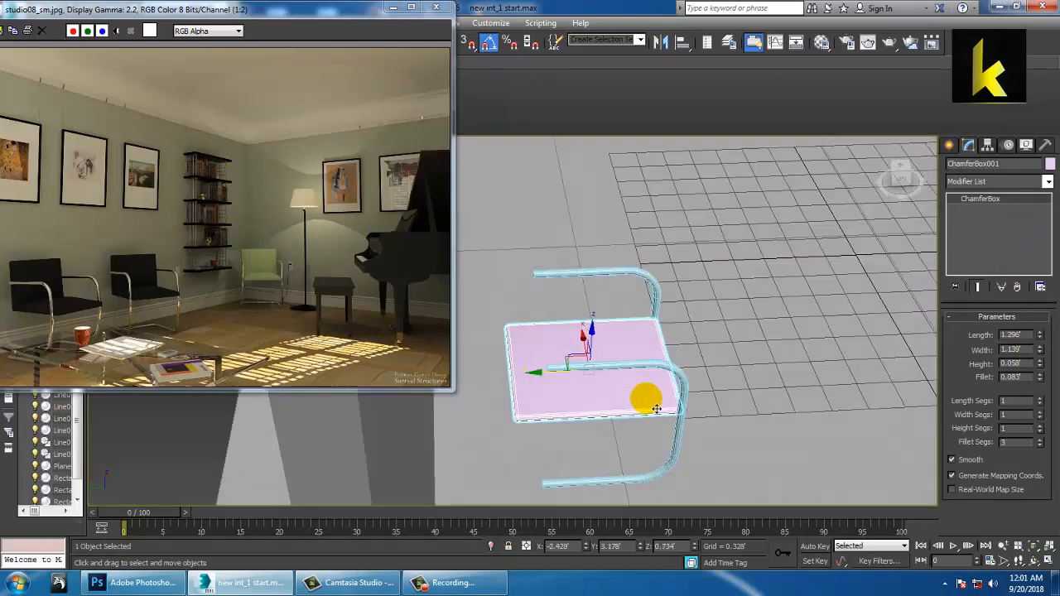
Divide the seat box into 5 length segments and 4 width segments.
key(alt+w)
right_click(488, 268)
key(alt+w)
middle_drag(591, 281, 608, 290)
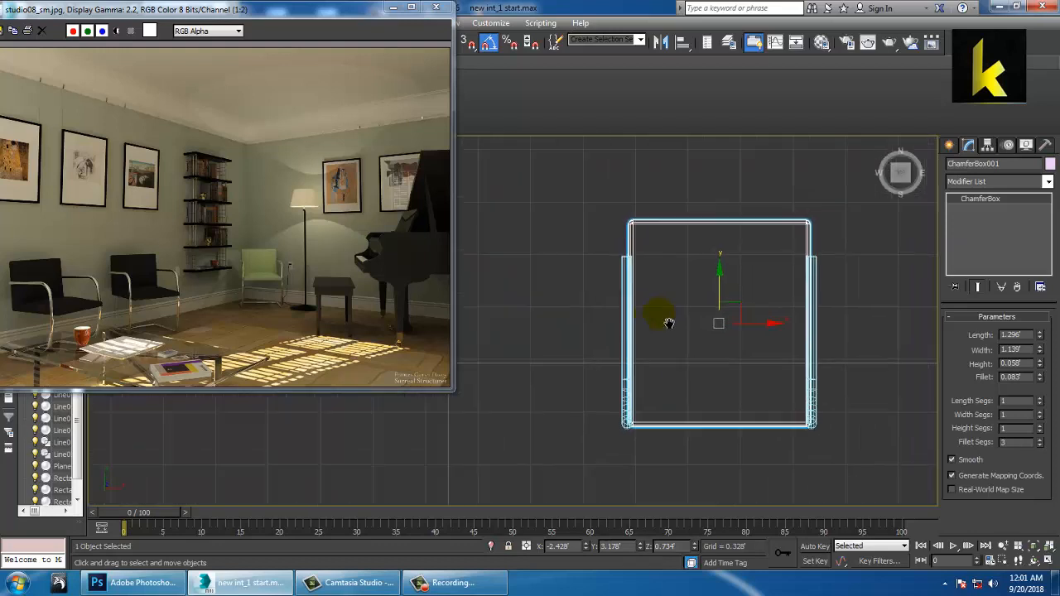
click(1040, 400)
click(1040, 400)
click(1040, 400)
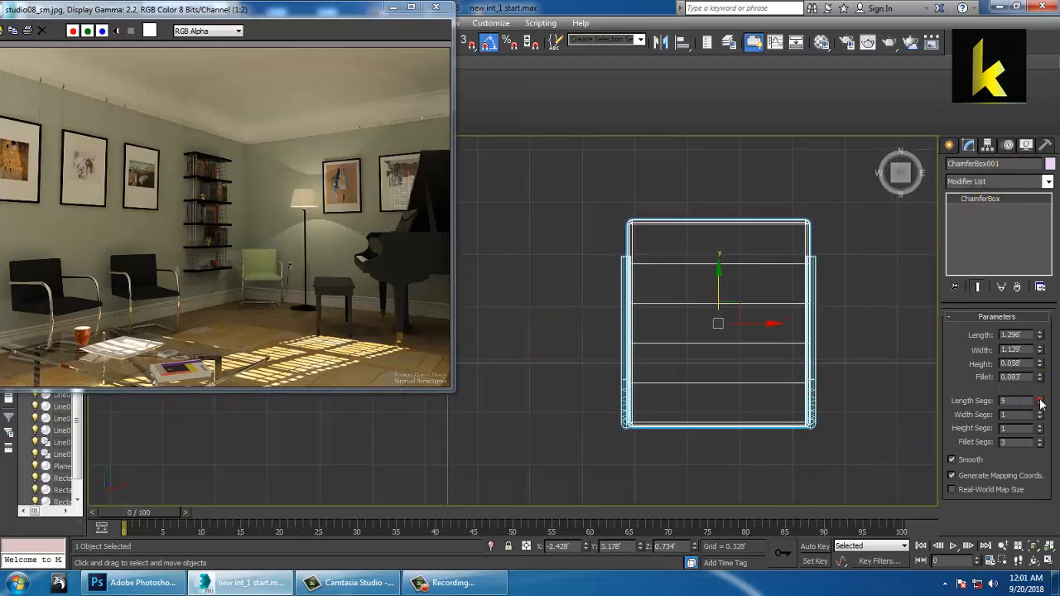
click(1040, 415)
click(1040, 414)
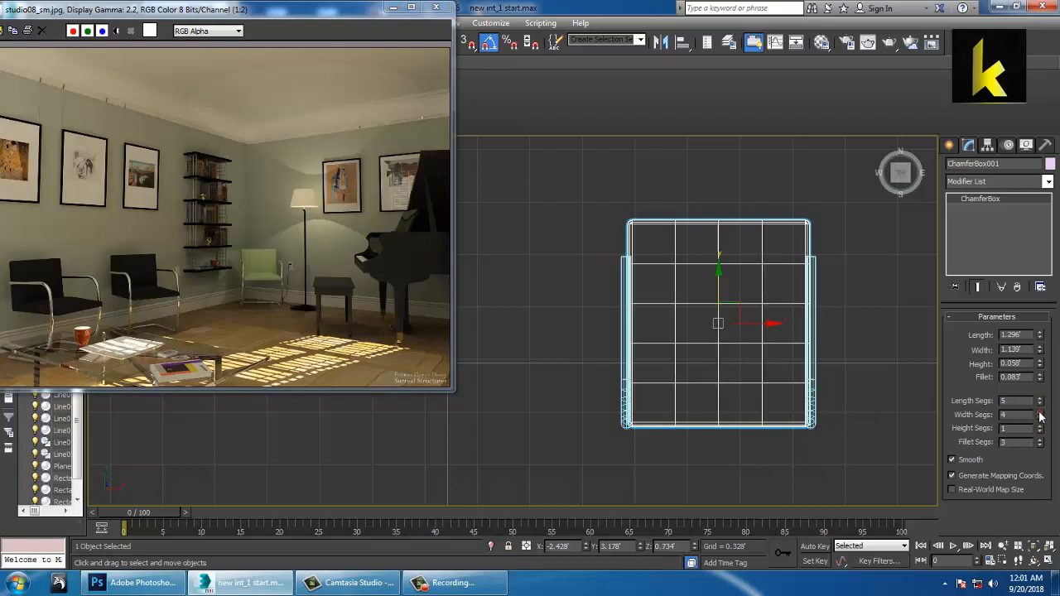
Convert the seat chamfer box to an Editable Poly.
right_click(723, 252)
mouse_move(804, 378)
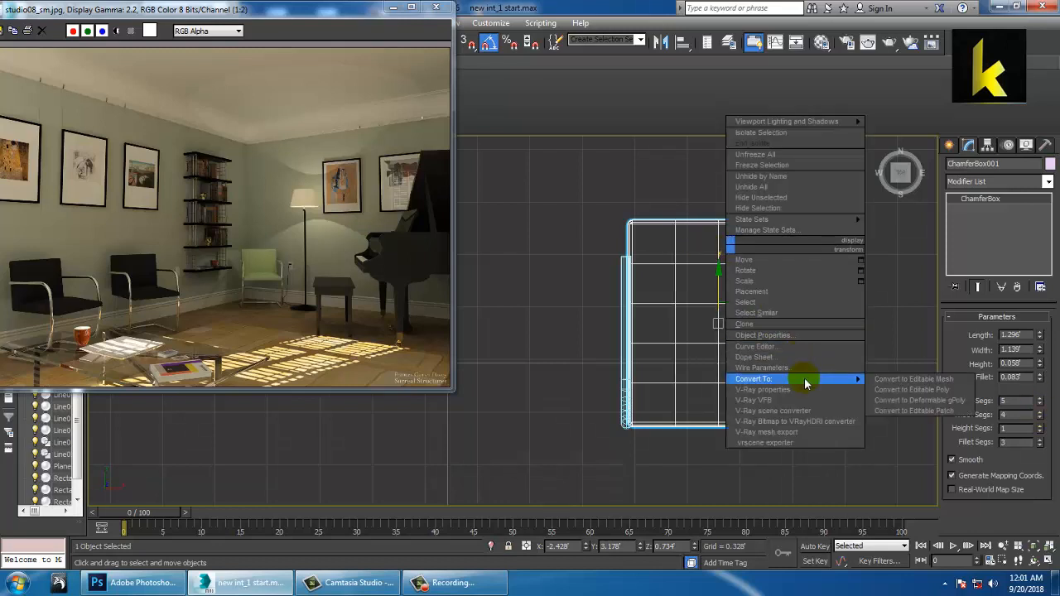
click(936, 389)
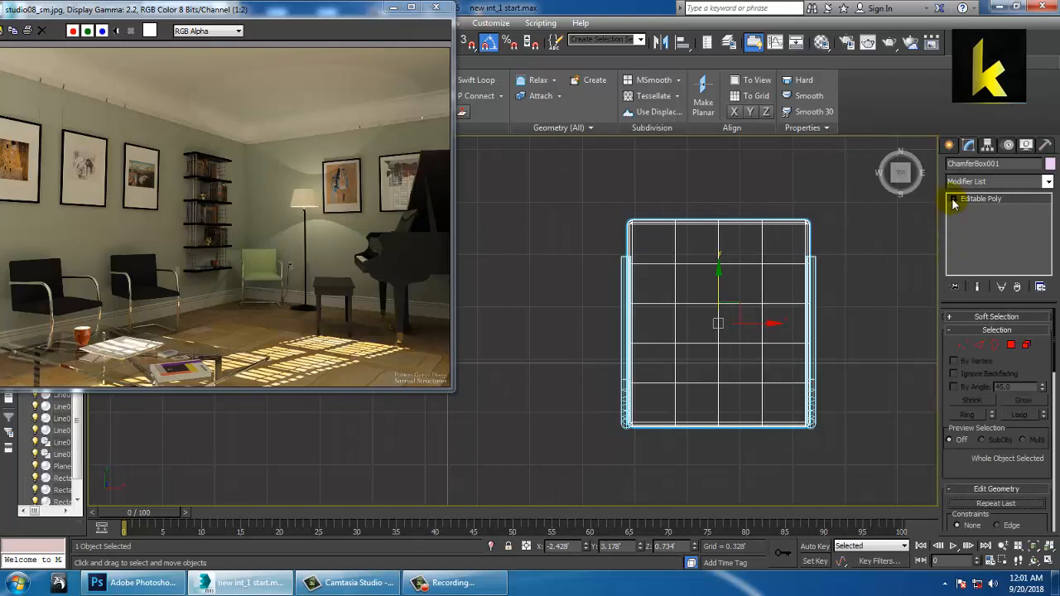
Shorten the seat by moving its two rearmost vertex rows about -0.142' along Y, and shift the next row forward by a similar distance.
click(977, 210)
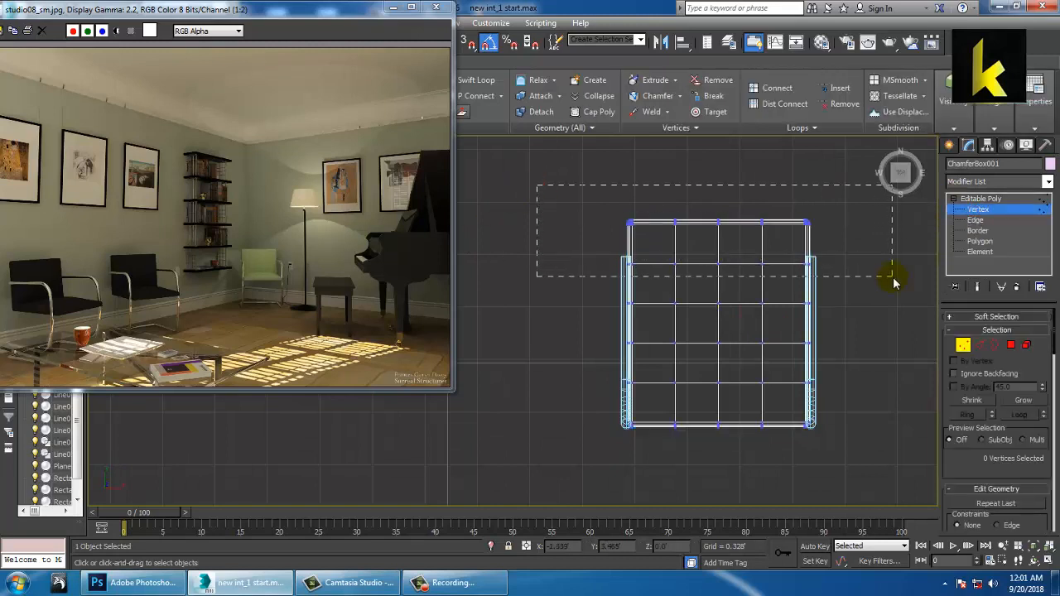
drag(537, 186, 893, 277)
drag(725, 202, 725, 225)
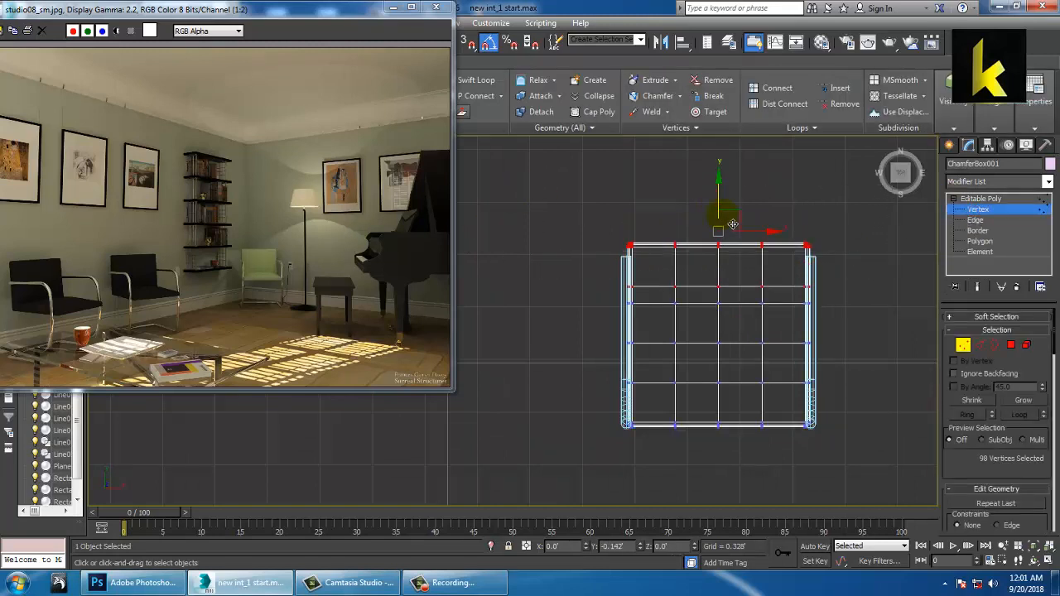
drag(813, 323, 814, 321)
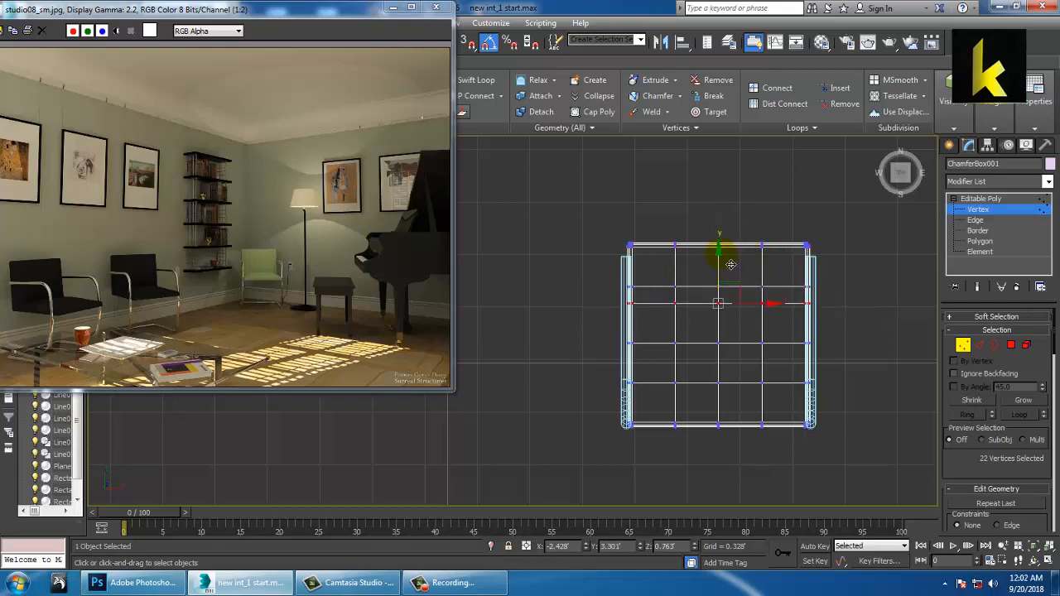
drag(731, 264, 731, 286)
click(978, 210)
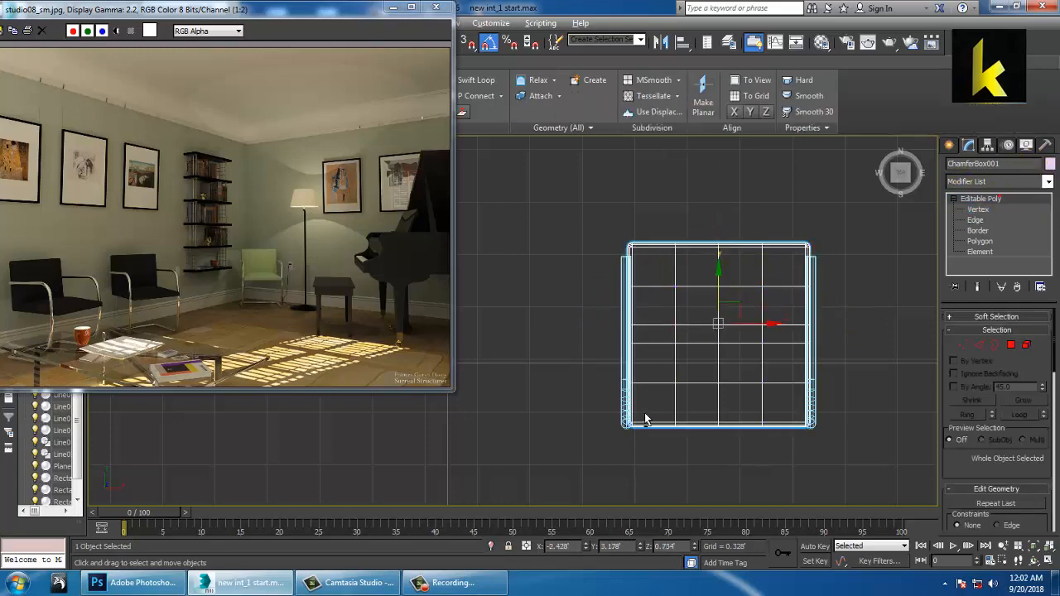
Add an FFD(box) 4x4x4 modifier to the seat and enter its Control Points level in the Perspective view.
key(alt+w)
middle_click(710, 464)
key(alt+w)
middle_drag(621, 356, 701, 369)
scroll(788, 314, up, 3)
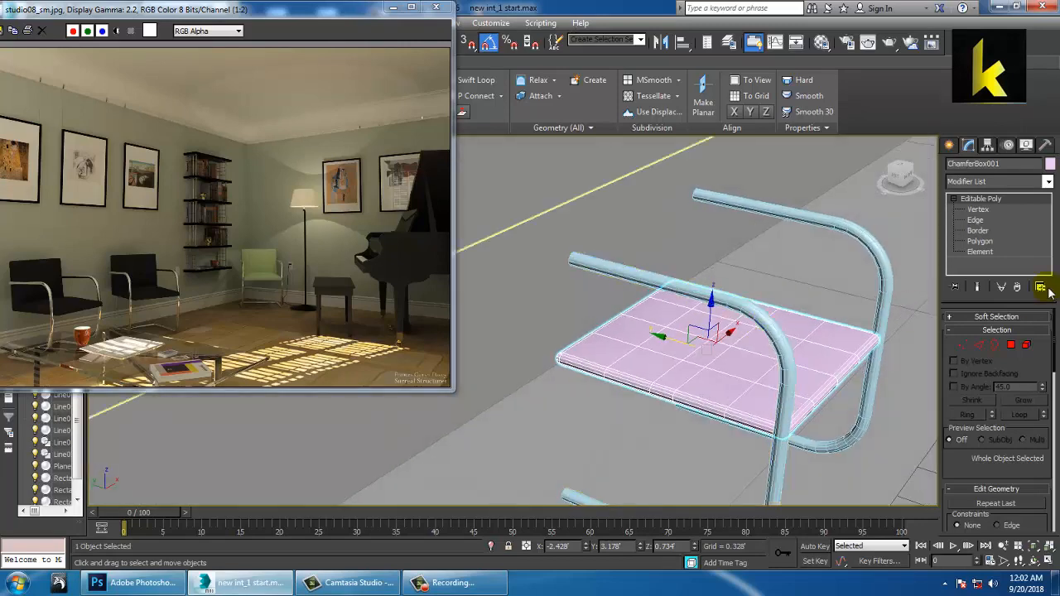
click(1048, 181)
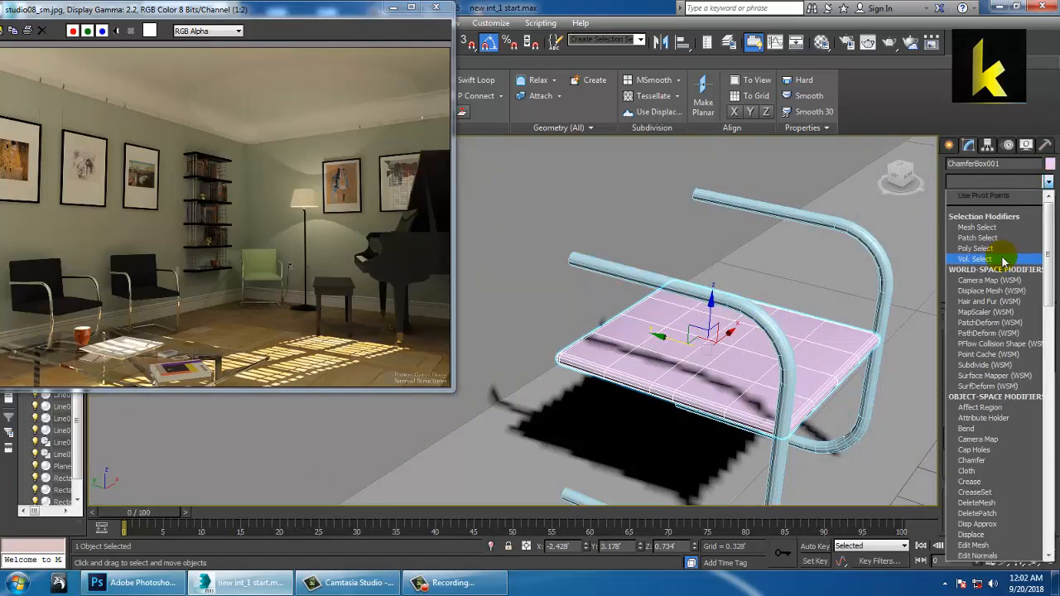
key(f)
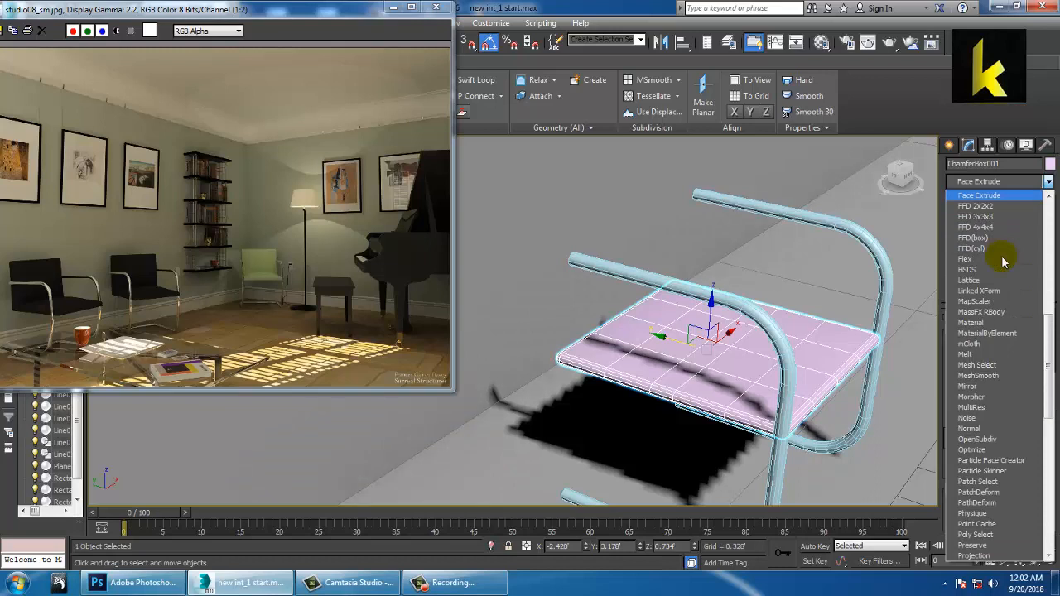
click(985, 237)
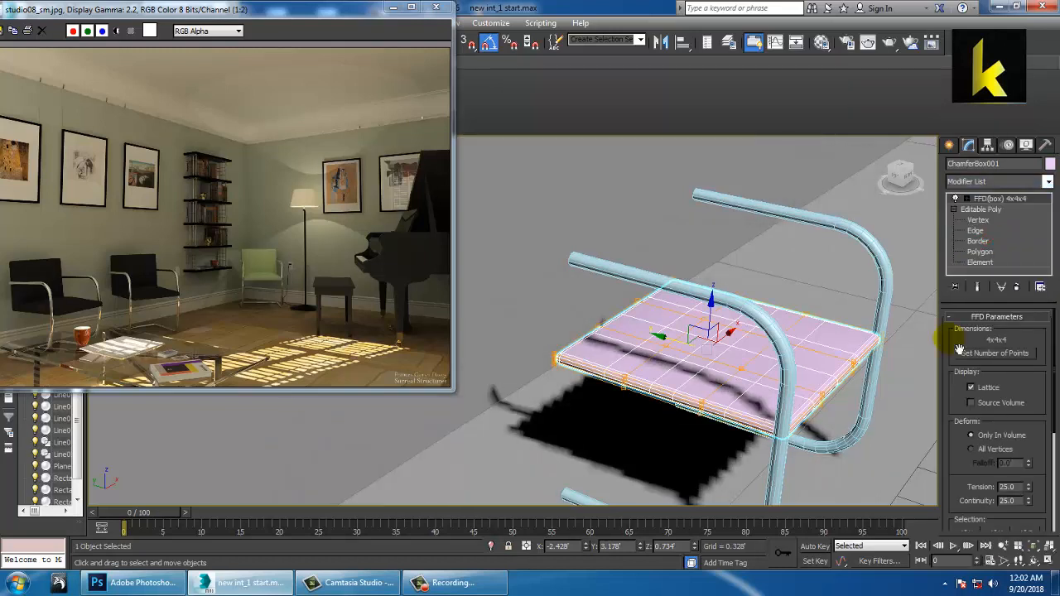
click(969, 202)
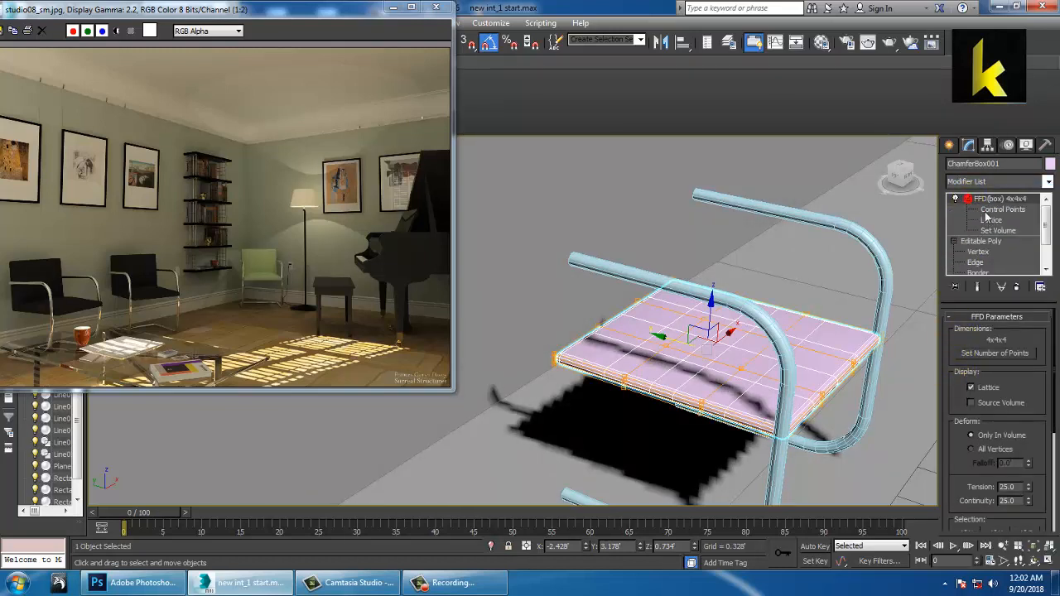
click(1002, 210)
Try to raise the four central lattice control points on the seat's upper face to about Z 0.844'.
alt+middle_drag(533, 317, 634, 438)
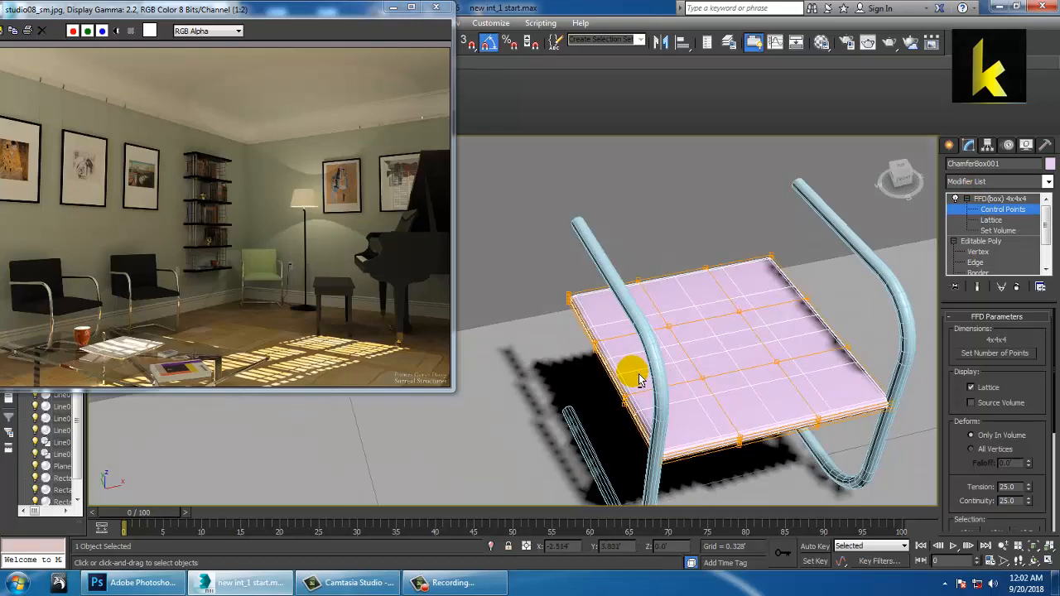
click(669, 327)
ctrl+click(738, 312)
ctrl+click(776, 360)
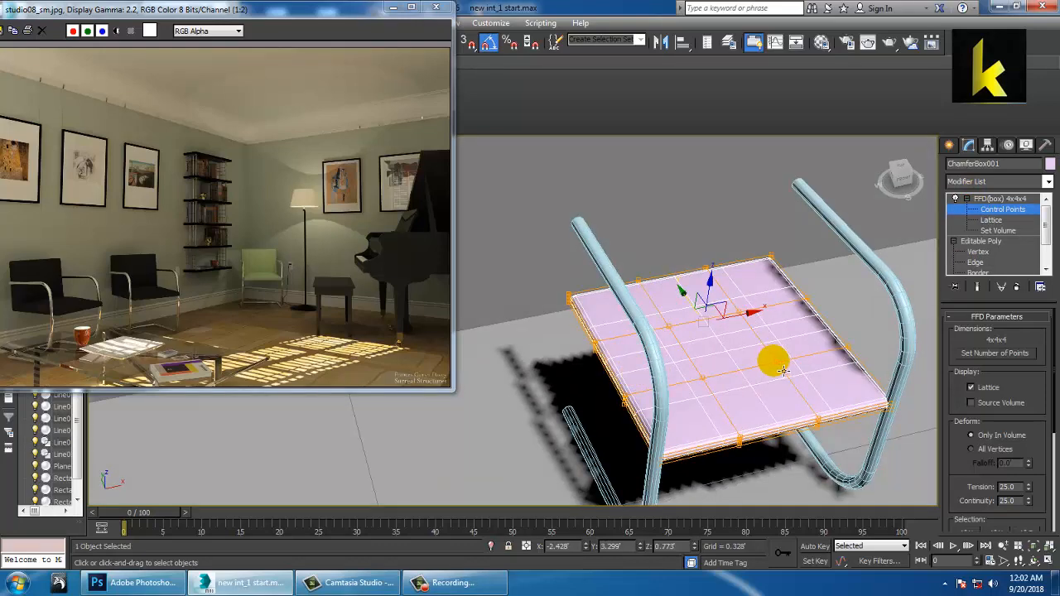
ctrl+click(702, 378)
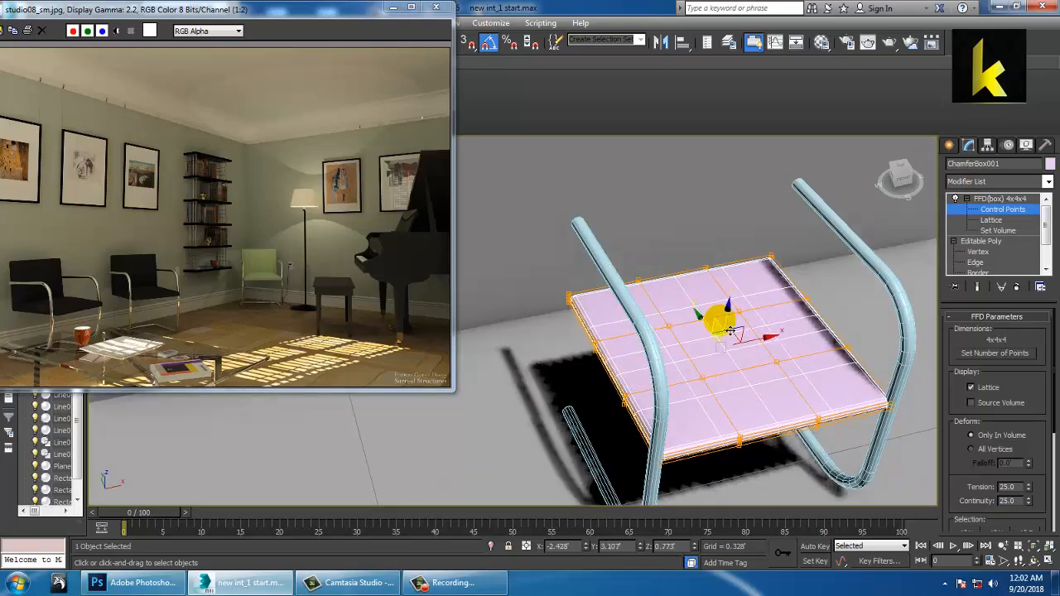
mouse_move(727, 316)
mouse_down()
mouse_move(743, 335)
mouse_move(735, 305)
mouse_up()
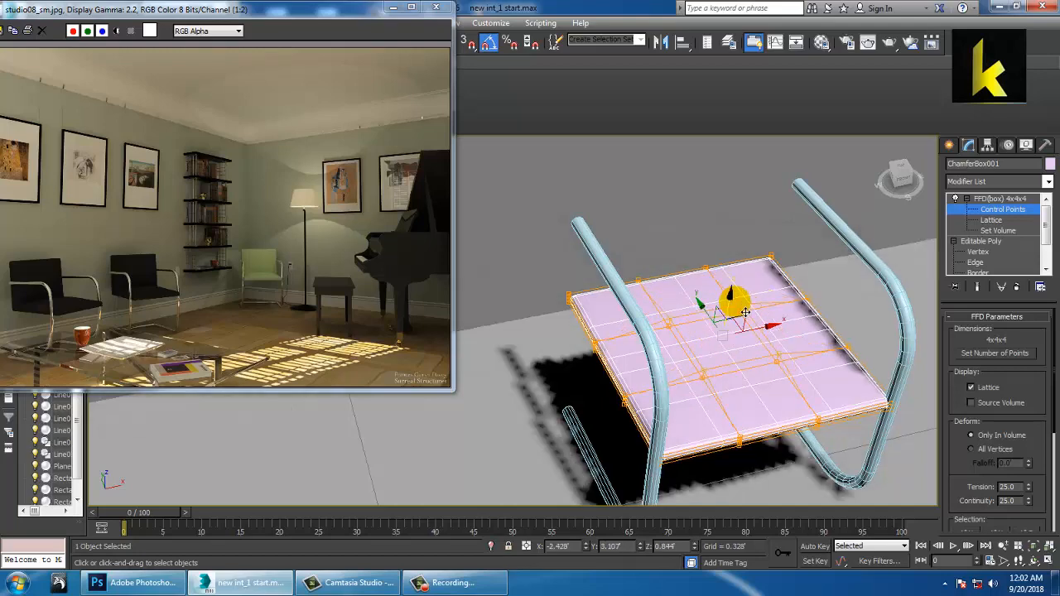
mouse_move(767, 334)
alt+middle_down()
mouse_move(778, 345)
mouse_move(752, 347)
alt+middle_up()
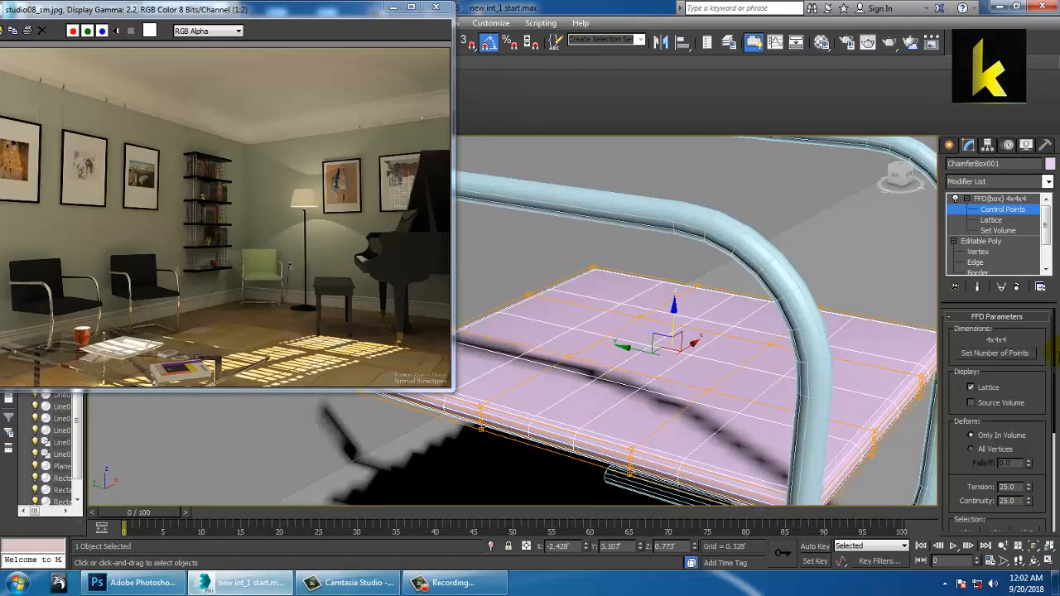
Insert a TurboSmooth modifier between the seat's Editable Poly base and its FFD(box) 4x4x4 modifier.
click(1003, 199)
click(984, 242)
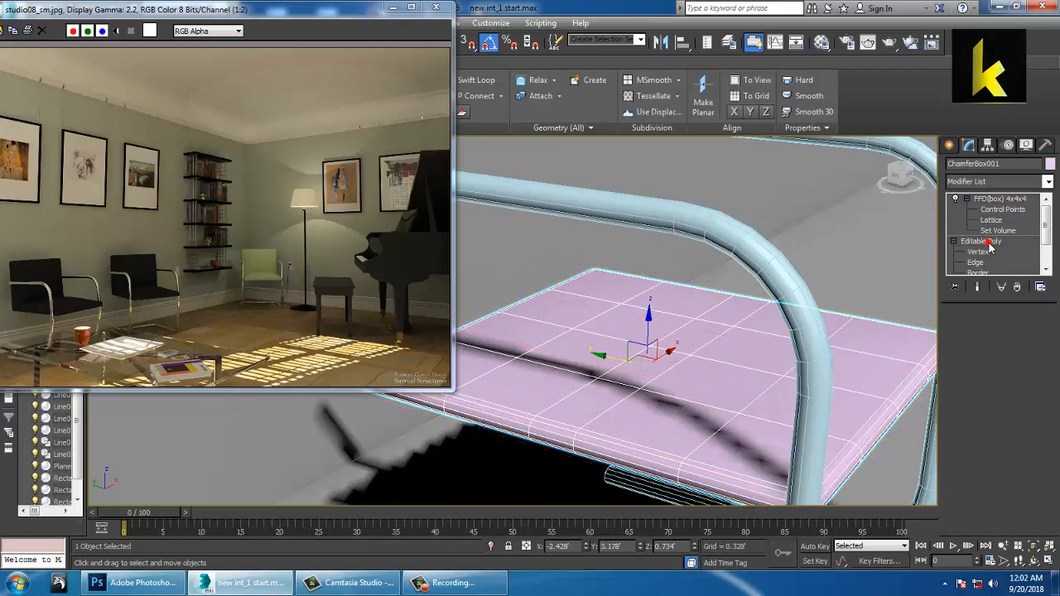
click(1040, 286)
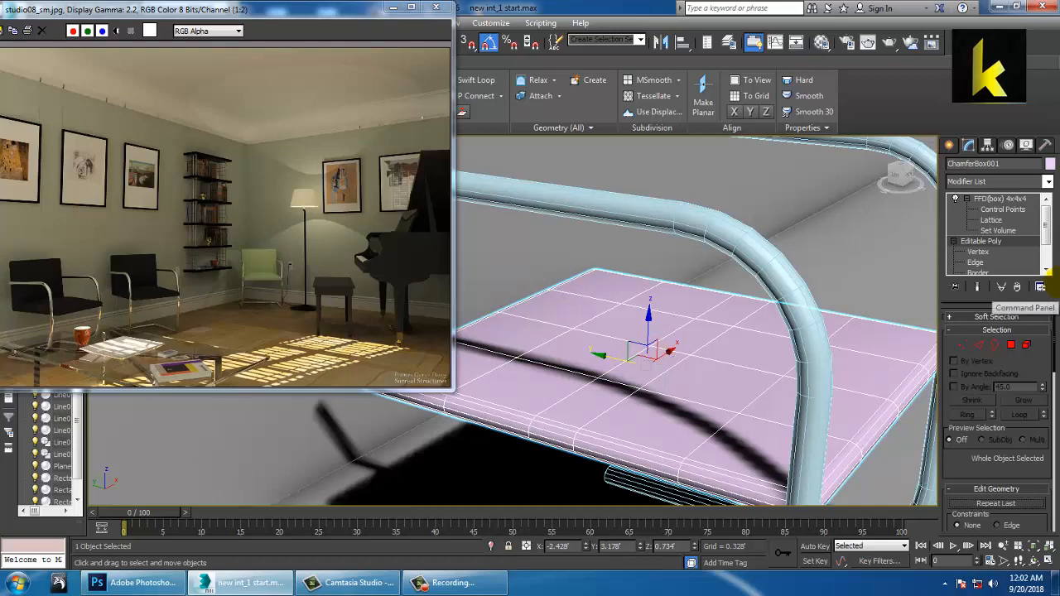
click(1048, 182)
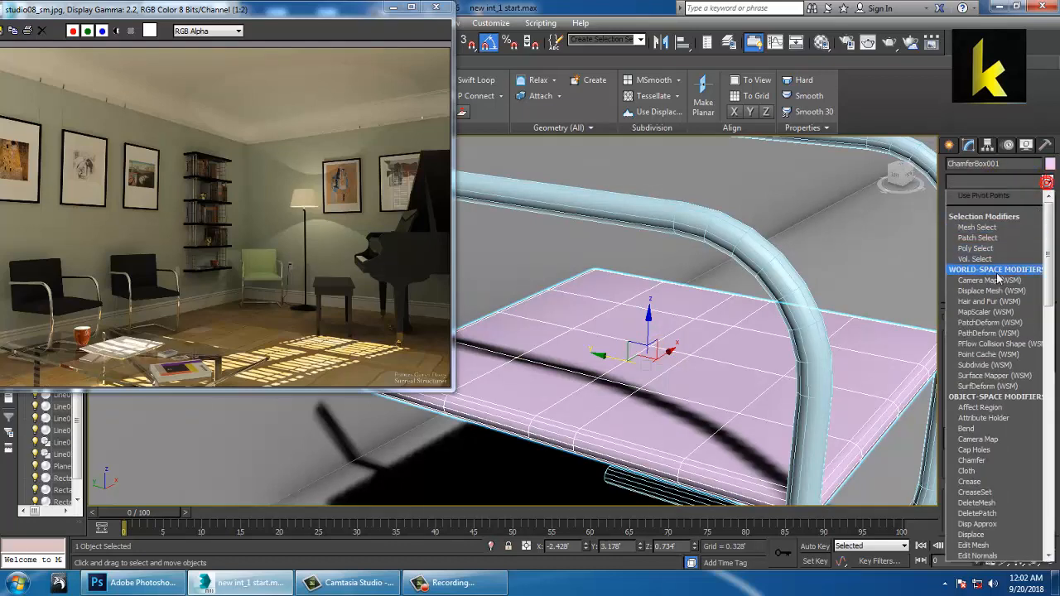
key(t)
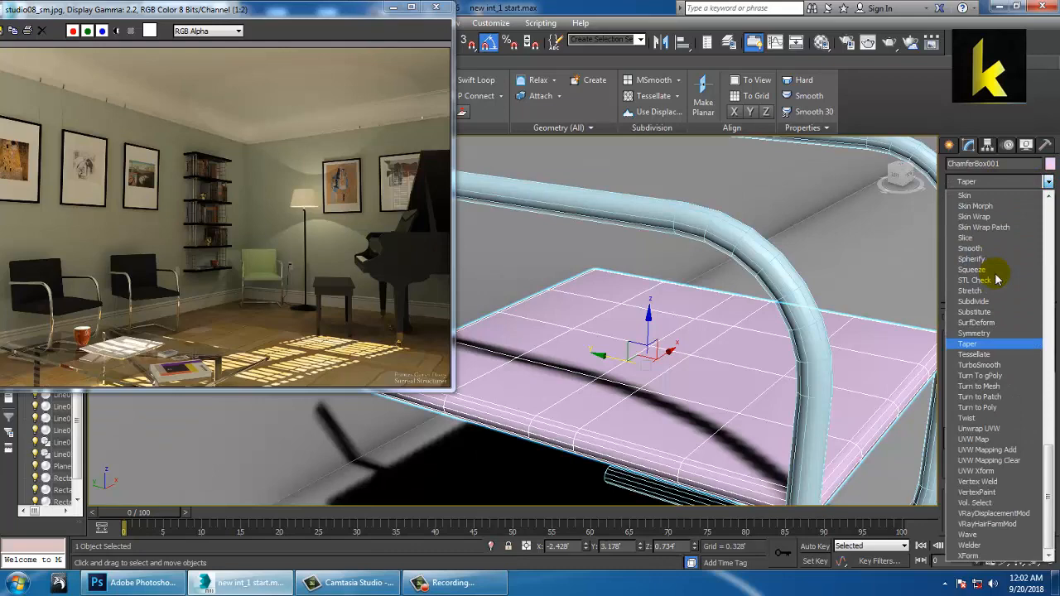
click(996, 365)
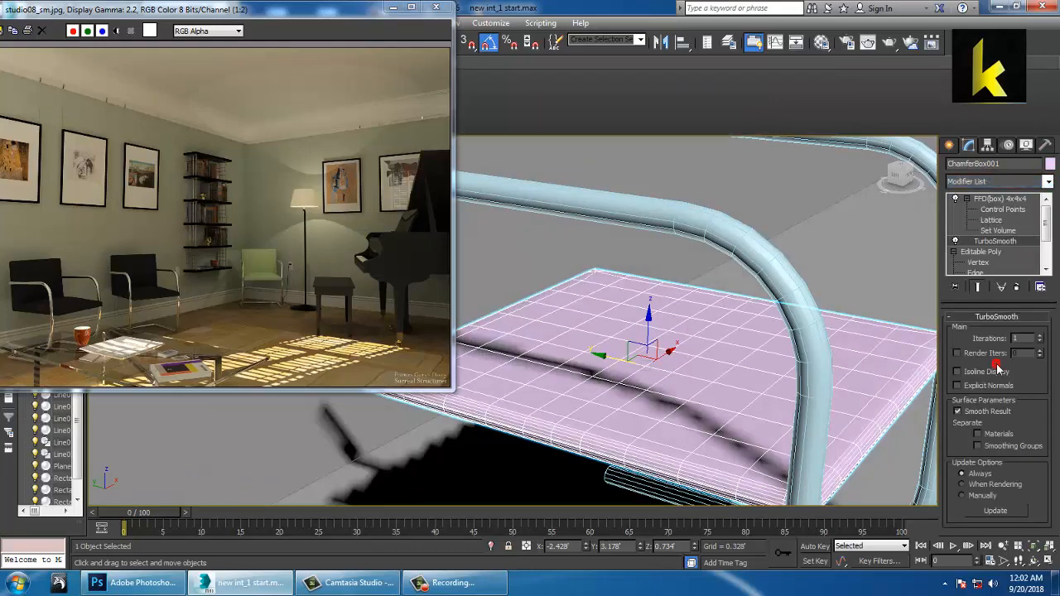
Collapse the seat's whole modifier stack into an Editable Poly.
right_click(631, 348)
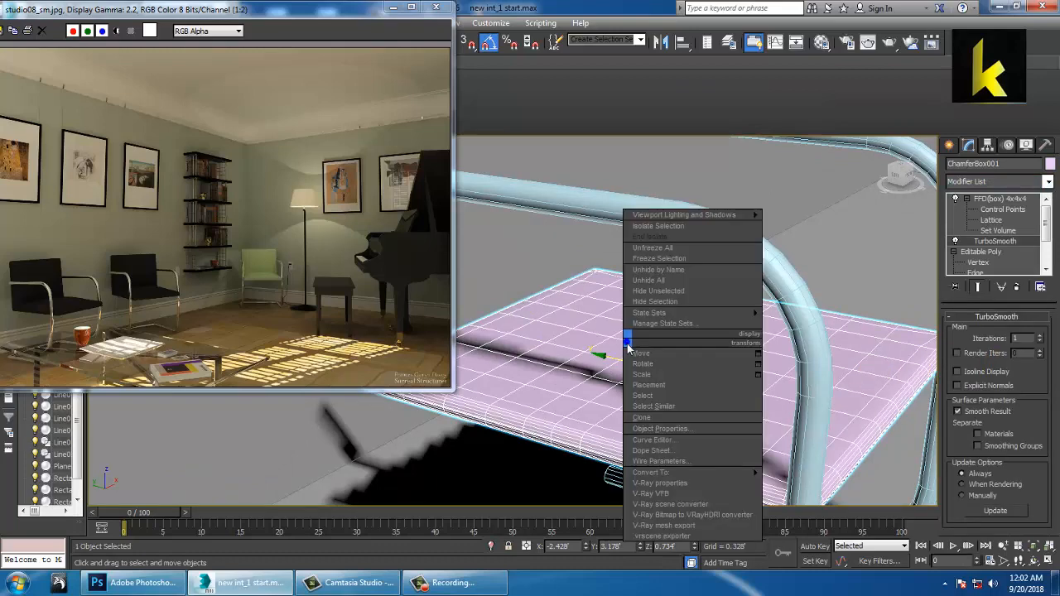
mouse_move(727, 476)
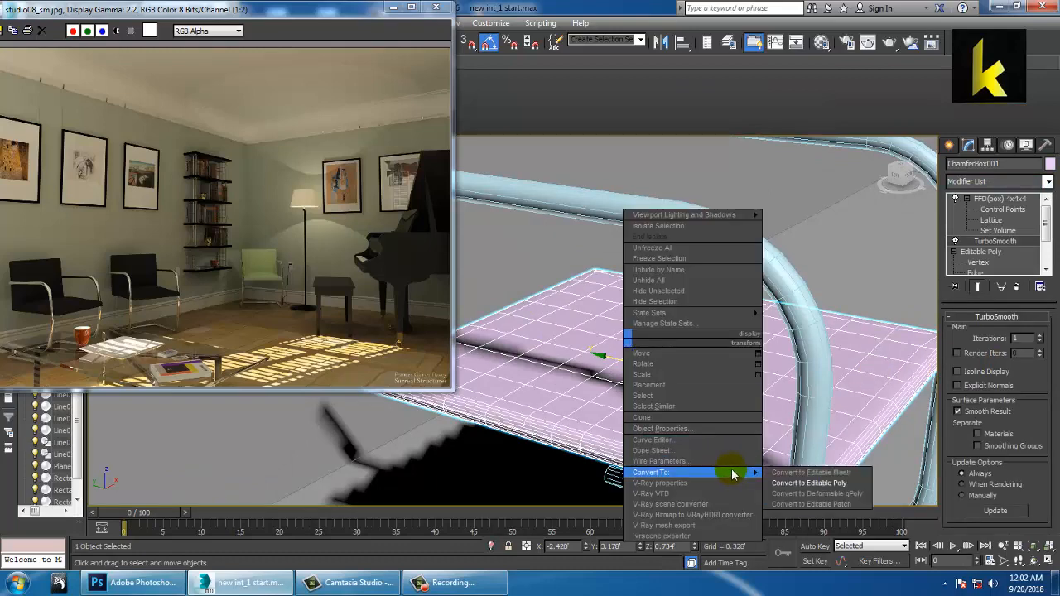
click(820, 483)
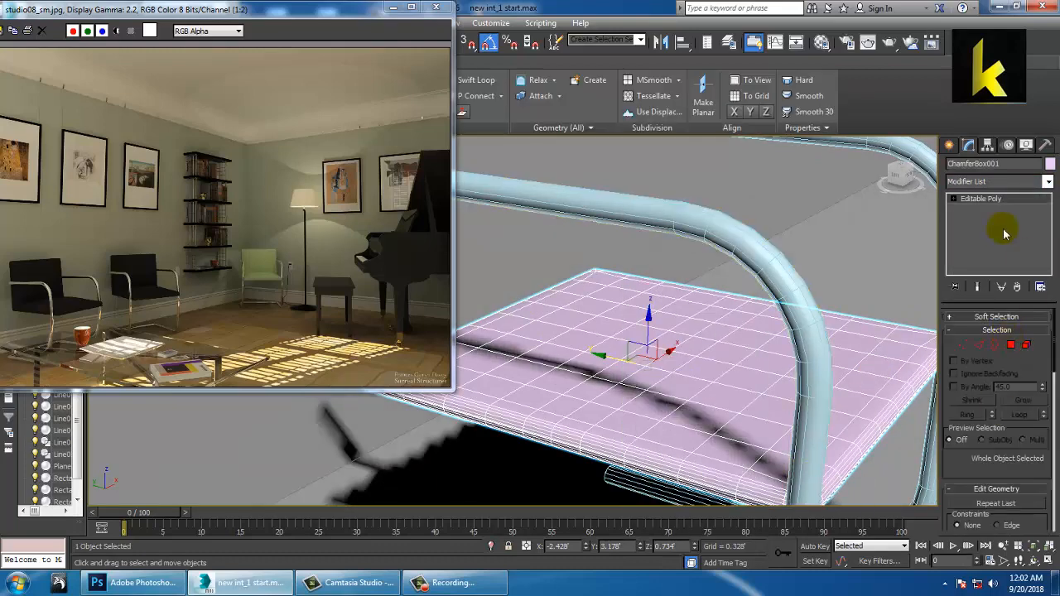
Add a fresh FFD(box) 4x4x4 modifier to the smoothed seat and enter its Control Points level.
click(1049, 182)
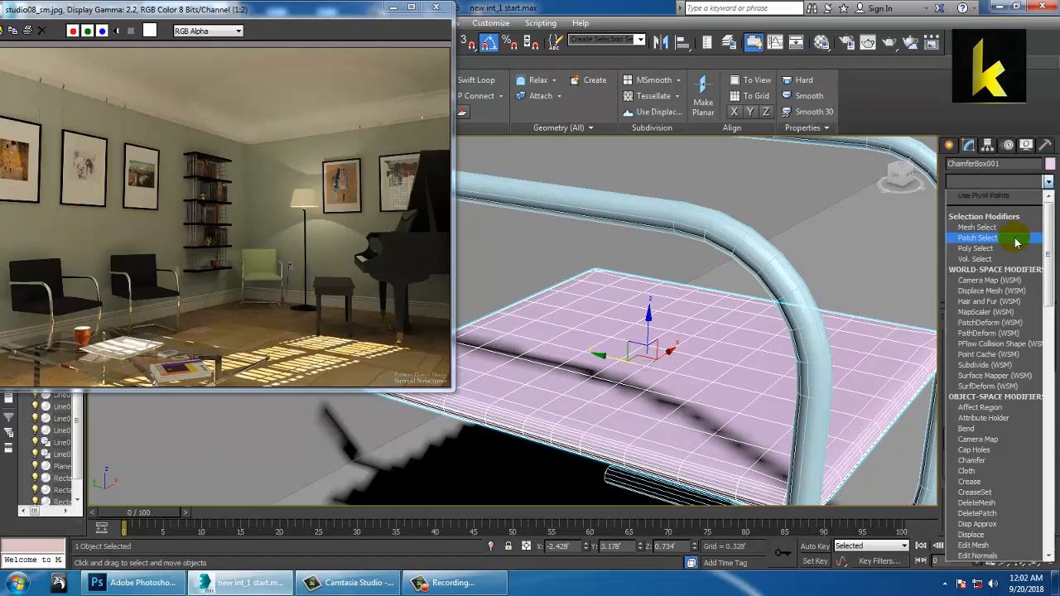
scroll(1016, 241, down, 10)
click(998, 240)
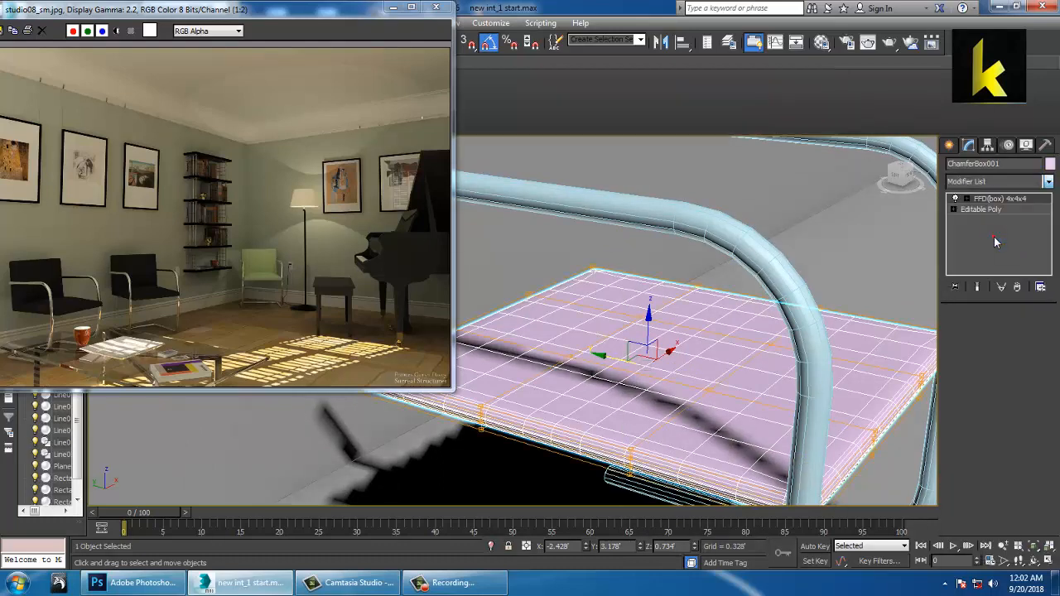
click(966, 200)
click(1000, 211)
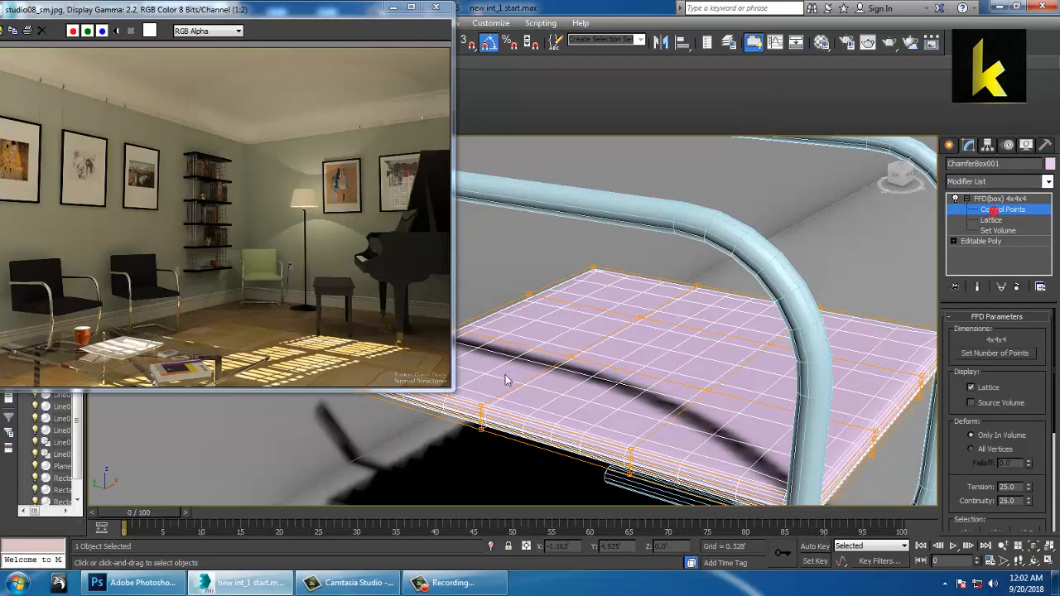
Raise the four central lattice control points on the seat's upper face to about Z 0.835' and leave the Control Points level.
click(573, 356)
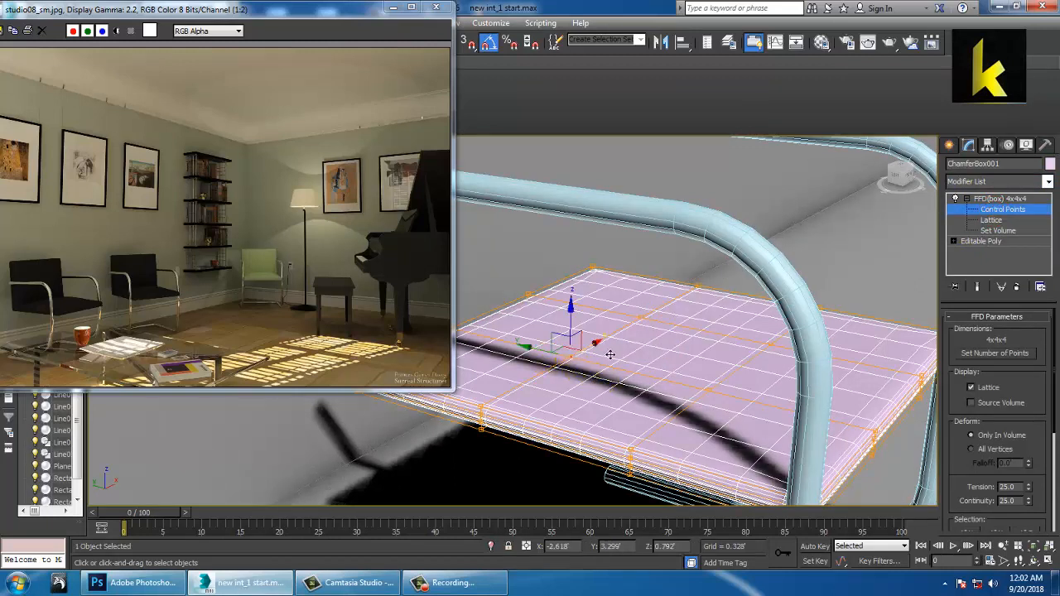
ctrl+click(642, 317)
ctrl+click(705, 390)
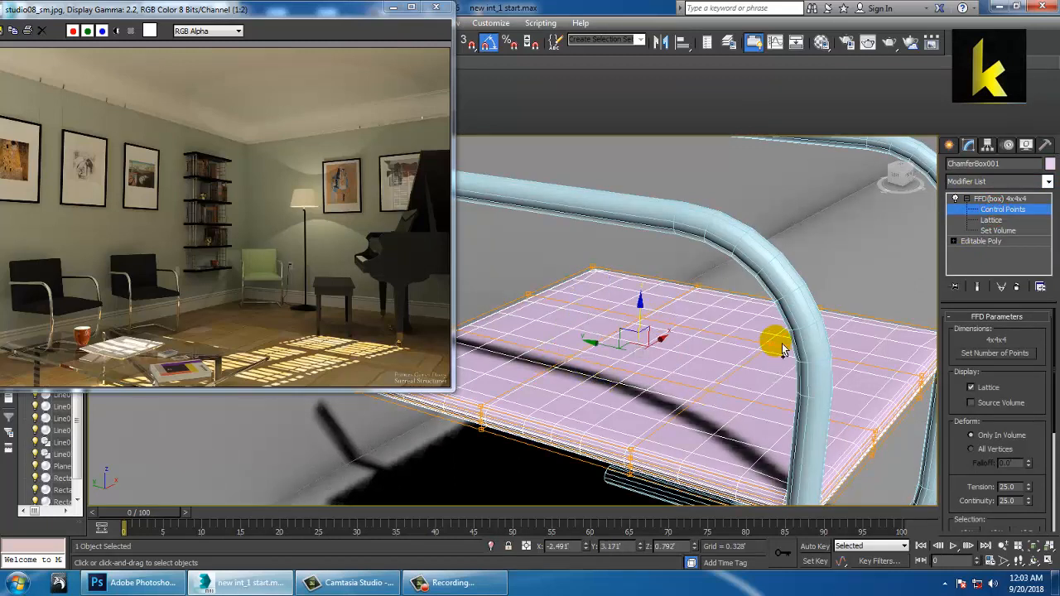
ctrl+click(779, 352)
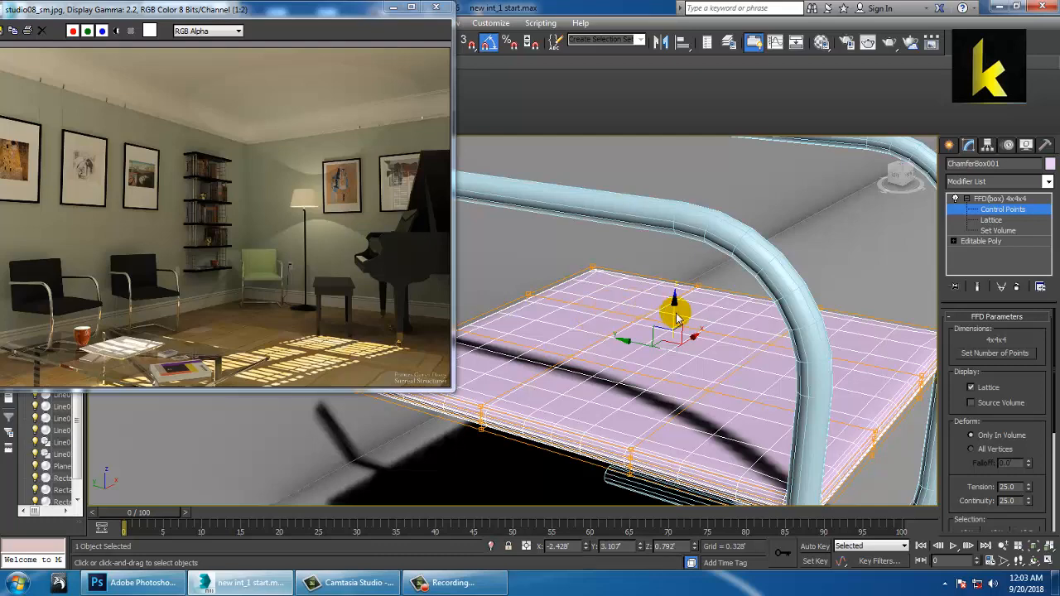
mouse_move(681, 321)
mouse_down()
mouse_move(682, 286)
mouse_move(695, 309)
mouse_up()
scroll(695, 308, down, 3)
alt+middle_drag(701, 315, 740, 333)
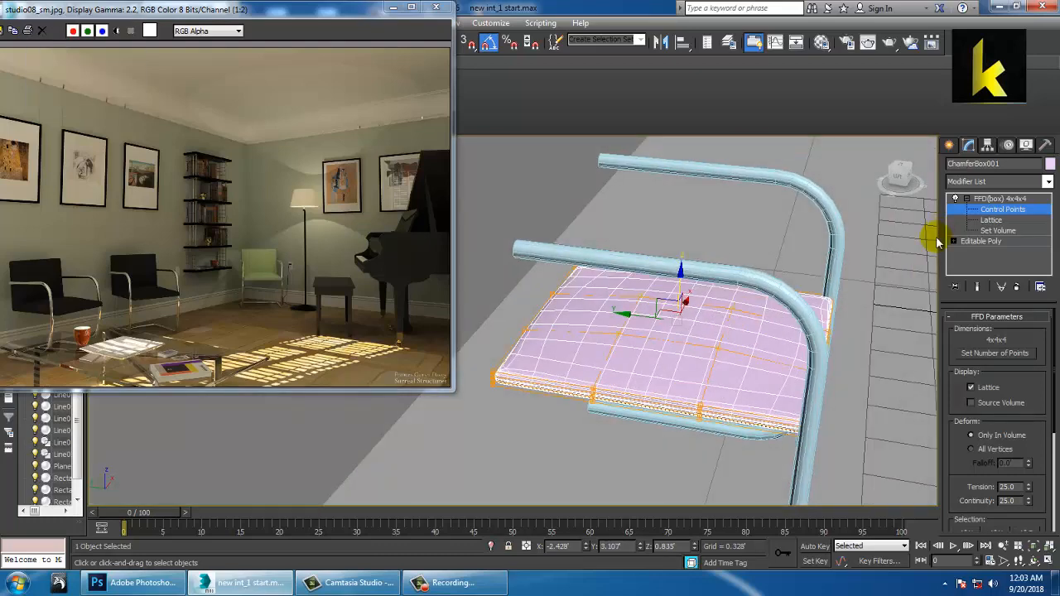
click(993, 200)
Clone the seat cushion straight up along Z to about 1.178'.
alt+middle_drag(729, 372, 708, 328)
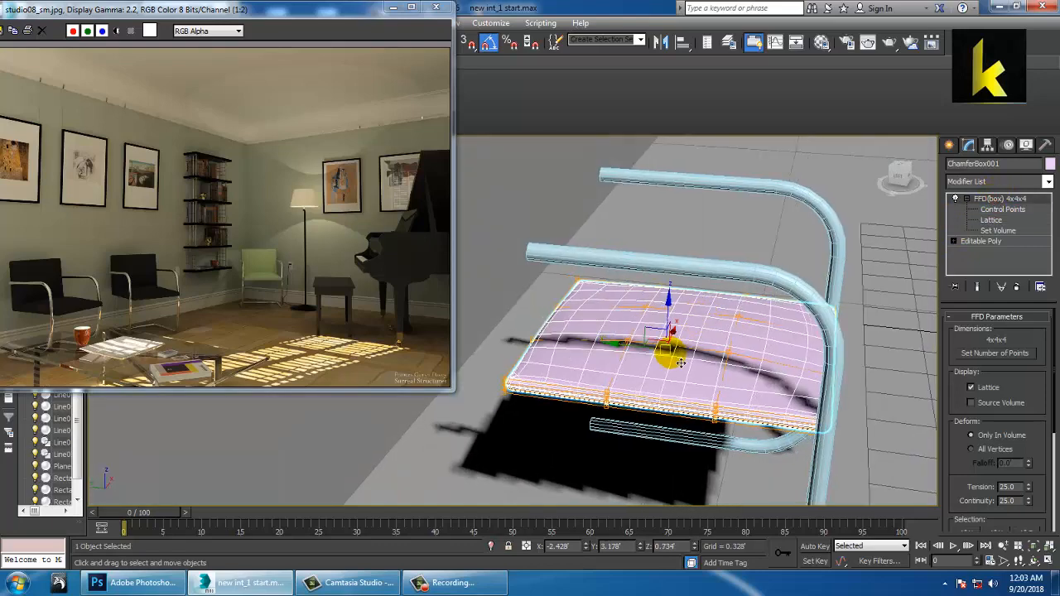
mouse_move(677, 316)
shift+mouse_down()
mouse_move(663, 206)
mouse_move(671, 201)
shift+mouse_up()
click(540, 350)
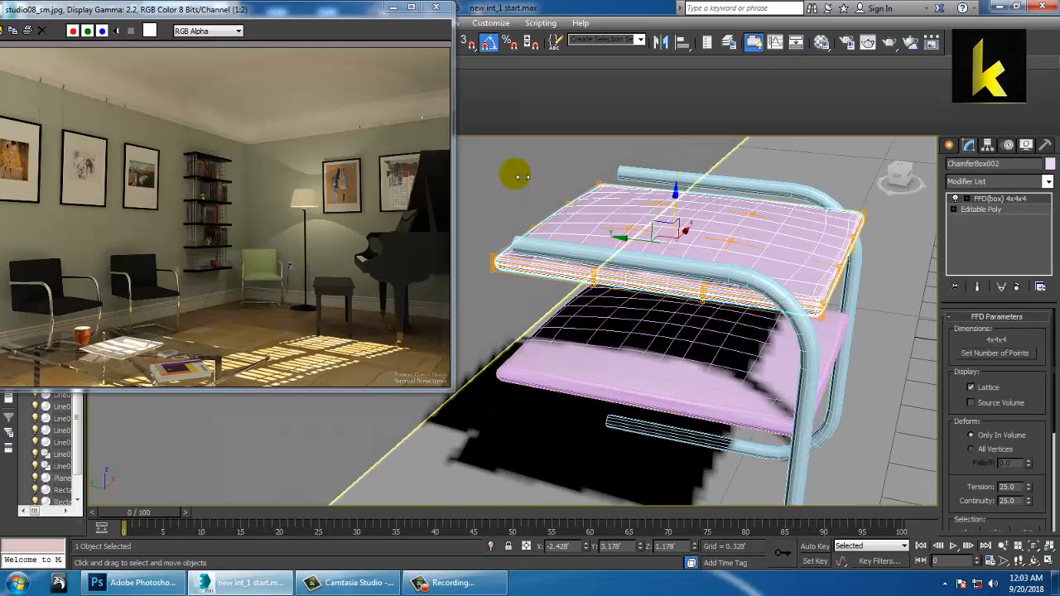
Rotate the copied cushion 90° with angle snap so it stands upright as the backrest.
key(e)
drag(718, 221, 737, 280)
key(ctrl+z)
right_click(489, 44)
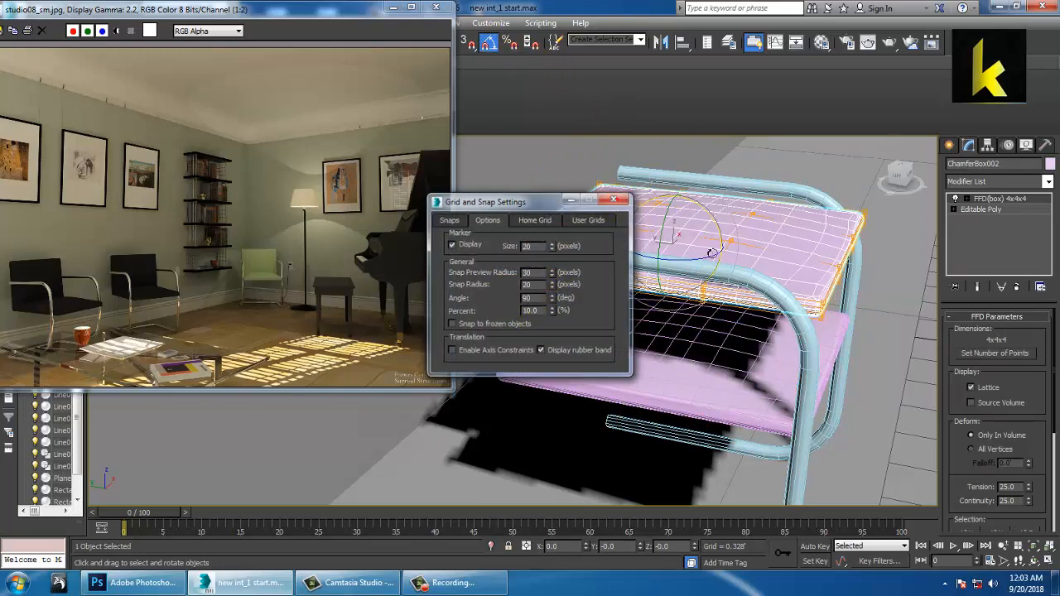
click(614, 199)
drag(710, 215, 723, 244)
Move the upright backrest cushion to the rear end of the seat.
key(w)
alt+middle_drag(717, 254, 564, 258)
drag(565, 257, 492, 243)
alt+middle_drag(492, 244, 666, 272)
alt+middle_drag(607, 255, 729, 303)
Remove the FFD modifier from the backrest and scale the backrest thicker along Y.
click(1022, 283)
key(r)
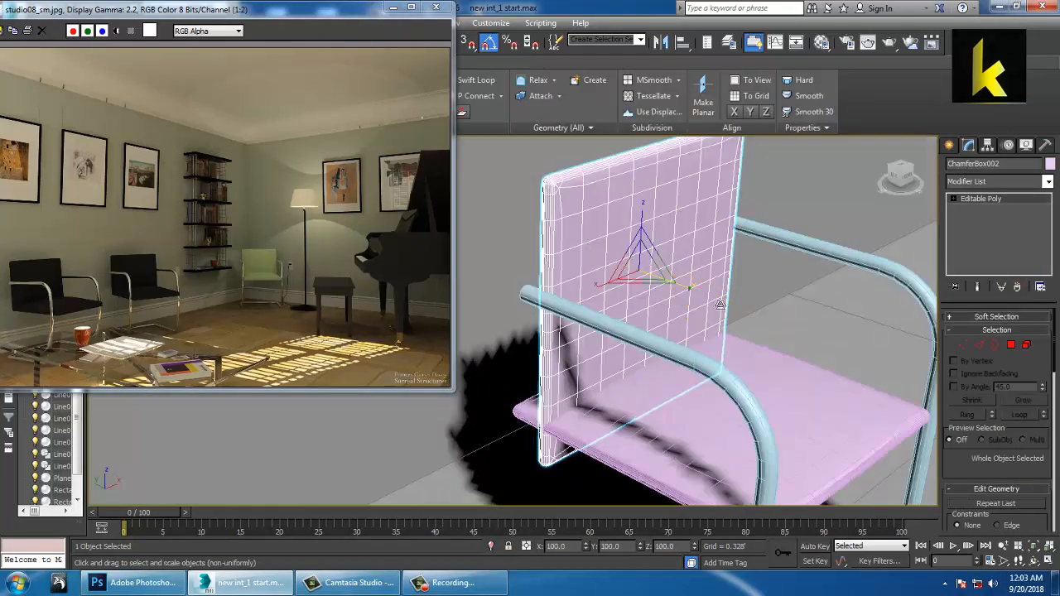
drag(690, 290, 735, 308)
key(w)
Shorten the seat by moving its rearmost base-mesh vertices forward along Y to about 3.538'.
alt+middle_drag(685, 298, 685, 401)
click(673, 407)
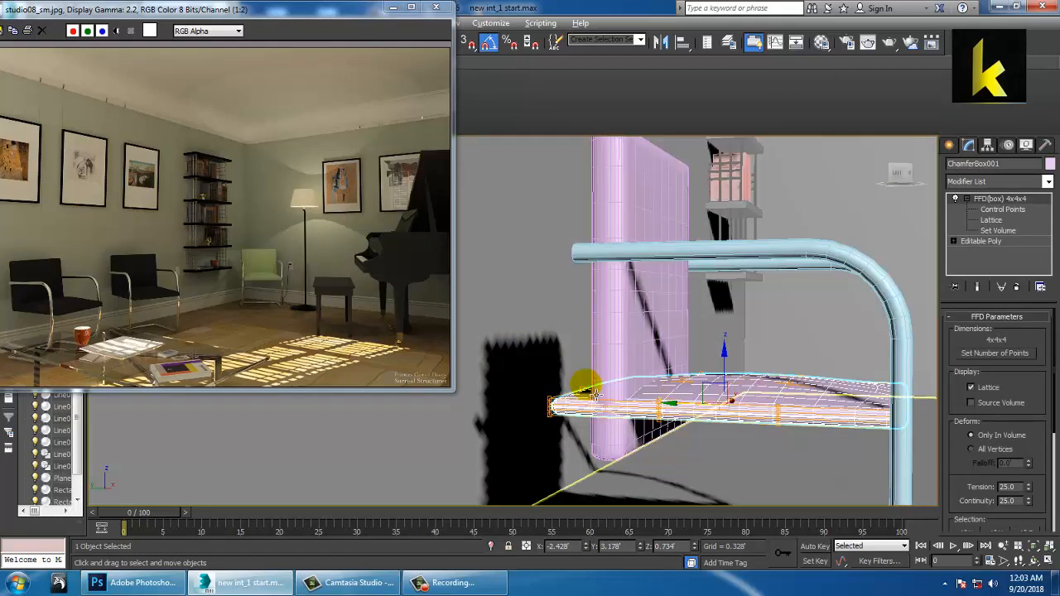
alt+middle_drag(594, 394, 663, 447)
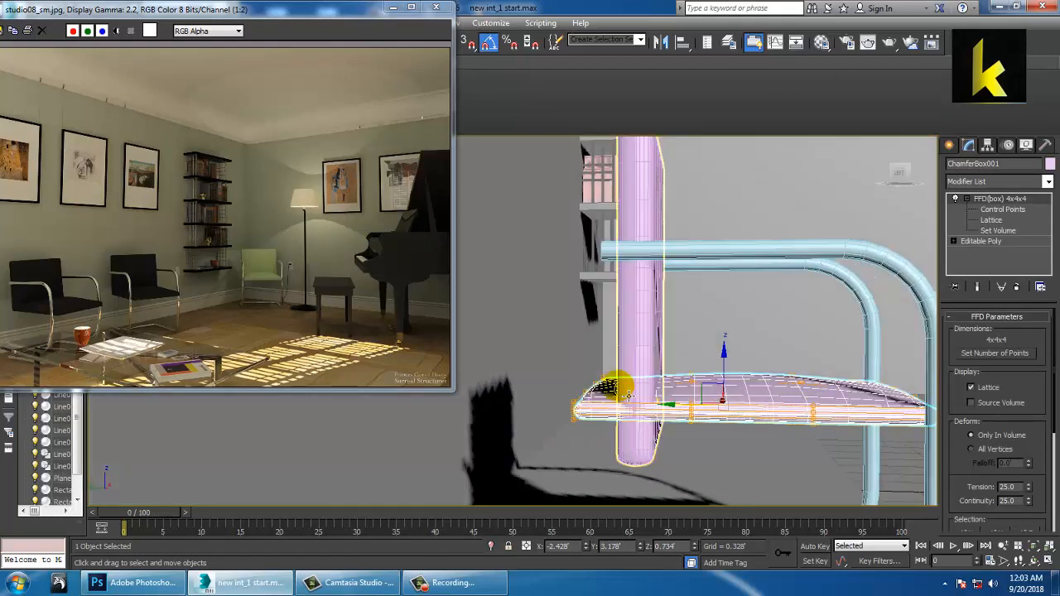
click(953, 241)
click(979, 252)
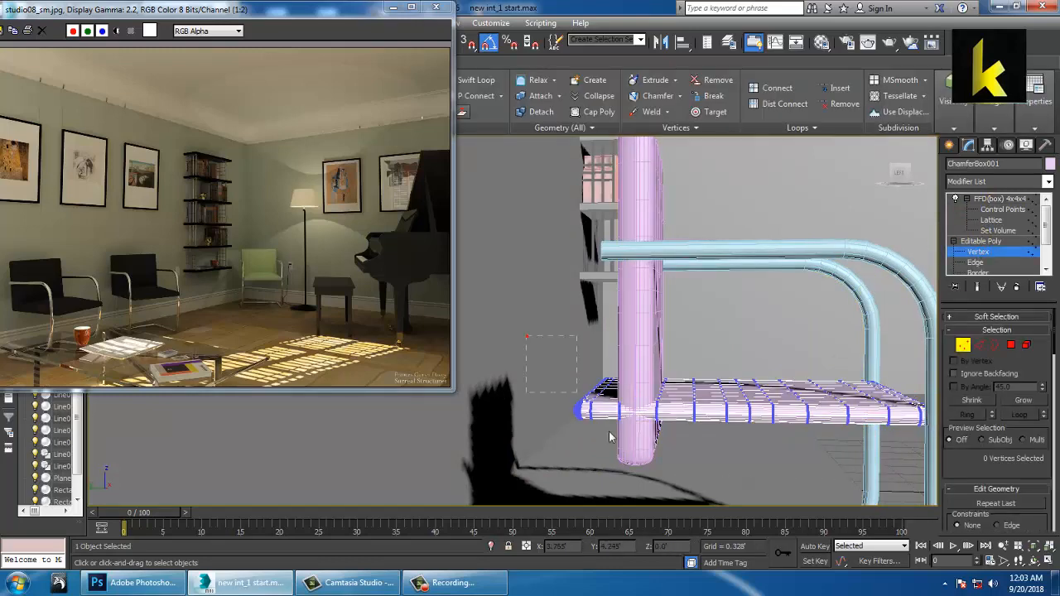
drag(635, 462, 635, 461)
alt+middle_drag(634, 461, 613, 421)
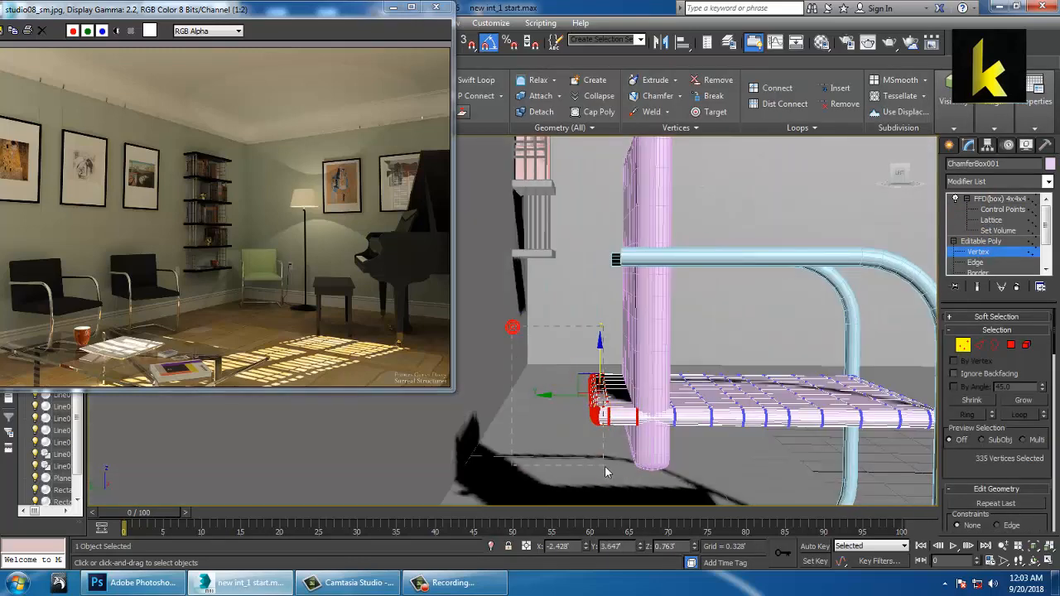
drag(624, 469, 625, 469)
drag(548, 394, 579, 395)
alt+middle_drag(588, 405, 723, 377)
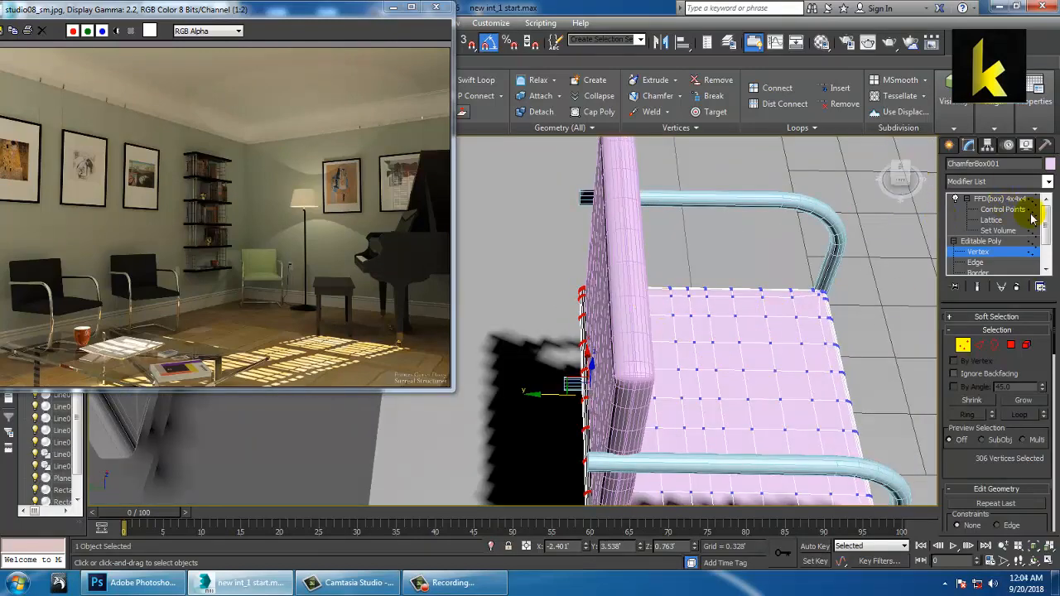
click(997, 241)
Draw a straight line in the Top view between the rear ends of the two side tubes, behind the backrest.
alt+middle_drag(723, 364, 605, 231)
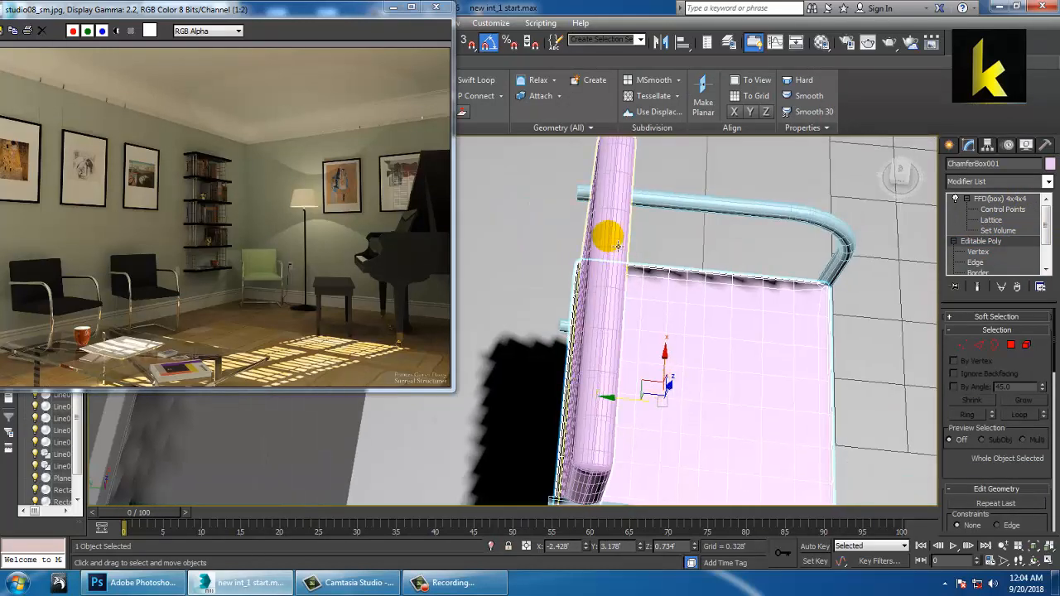
click(554, 463)
key(alt+w)
click(499, 280)
key(alt+w)
middle_drag(568, 337, 609, 369)
click(950, 145)
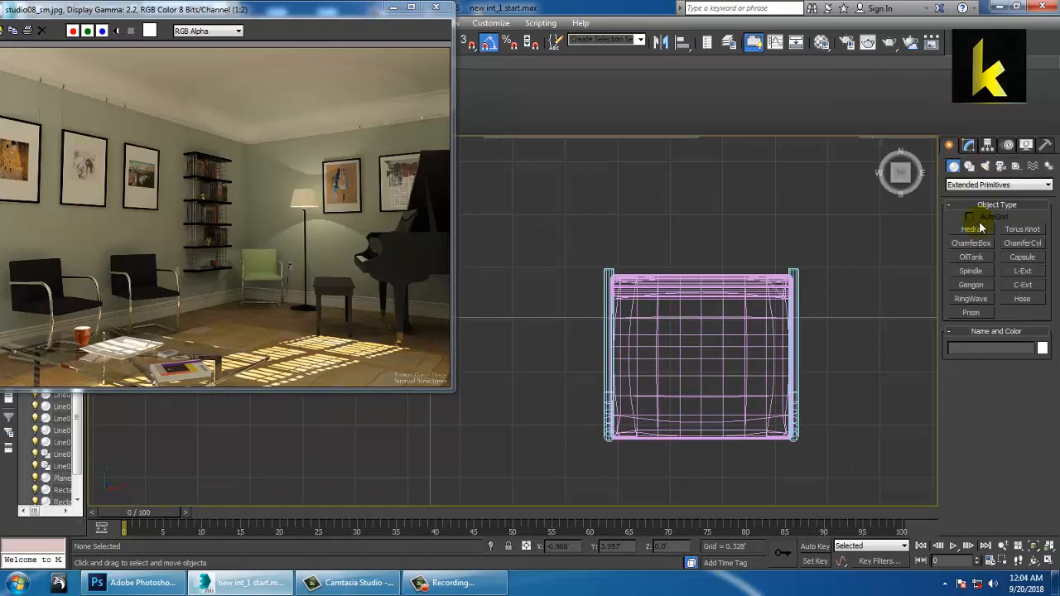
click(970, 166)
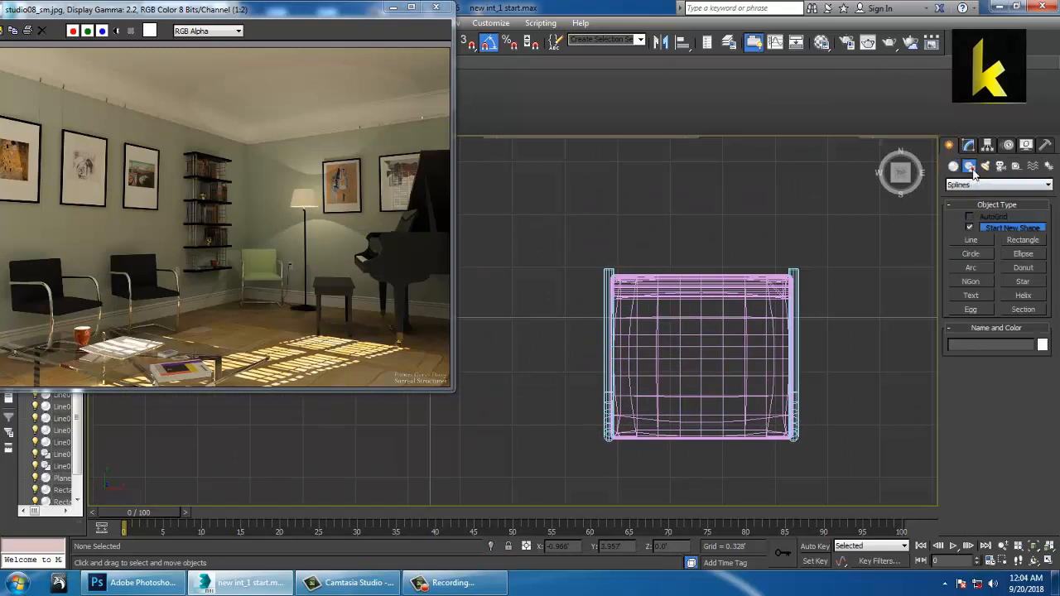
click(972, 239)
drag(613, 278, 795, 279)
click(794, 273)
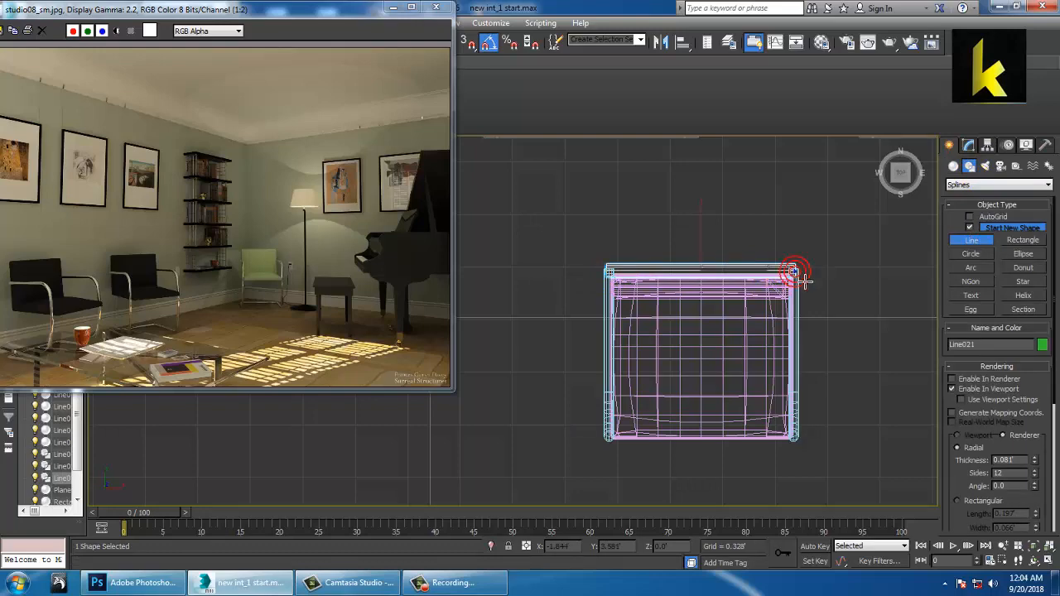
right_click(794, 274)
right_click(794, 273)
Raise the new cross tube along Z to about 1.279', level with the armrest tubes.
key(alt+w)
middle_click(735, 364)
key(alt+w)
alt+middle_drag(746, 325, 755, 348)
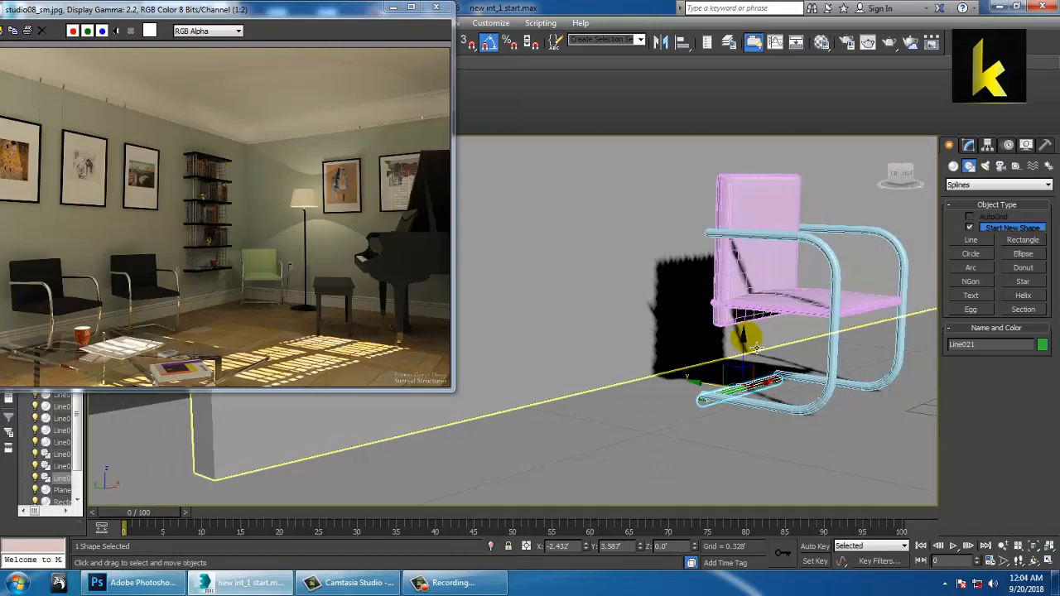
drag(749, 334, 758, 193)
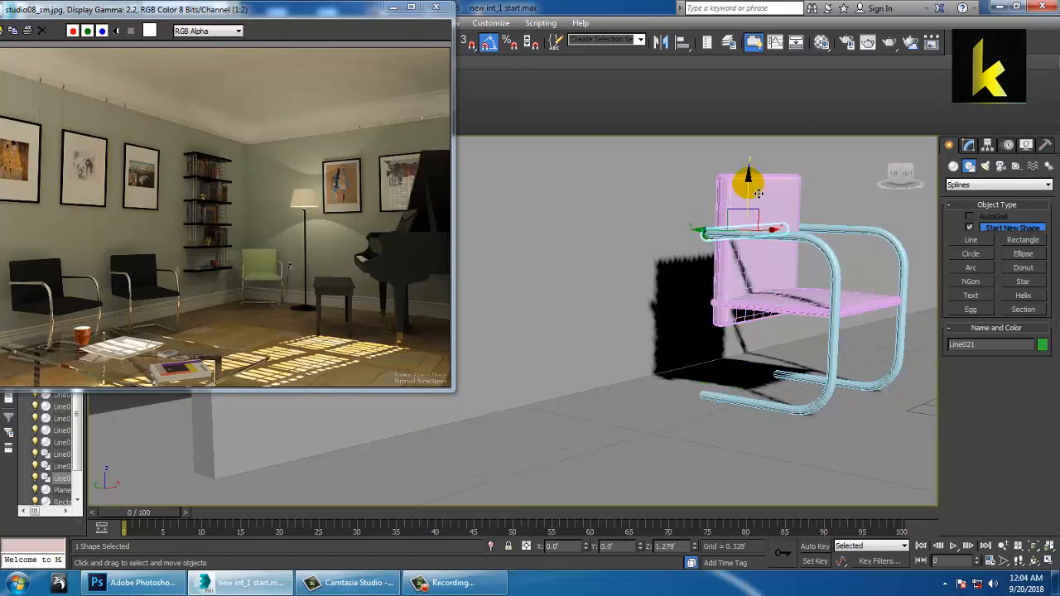
alt+middle_drag(758, 193, 799, 277)
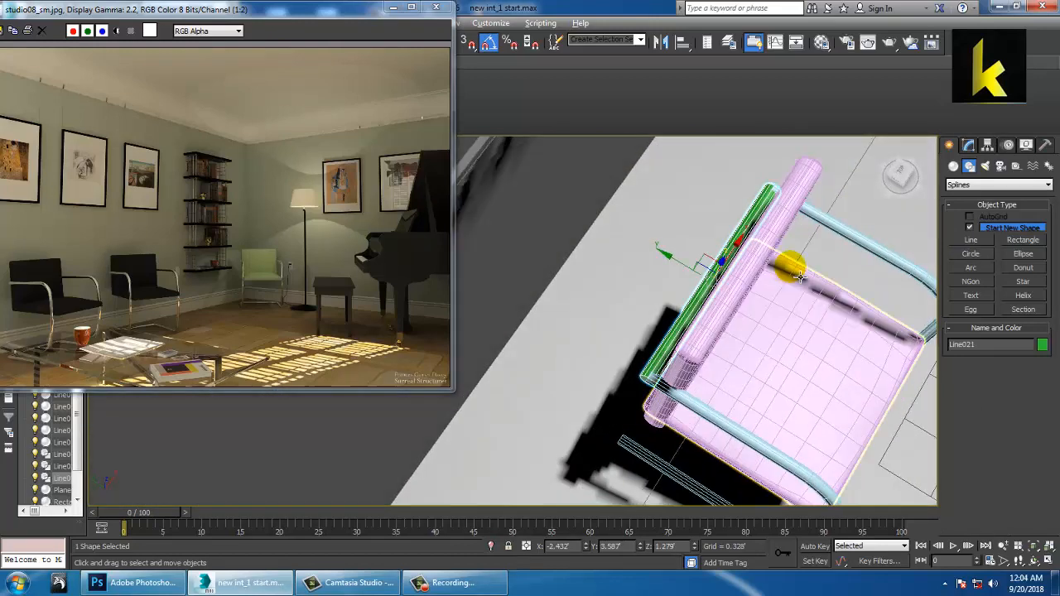
Attach the rear cross tube to the left side tube's spline in the Top view.
key(alt+w)
click(476, 218)
key(alt+w)
middle_drag(489, 243, 509, 250)
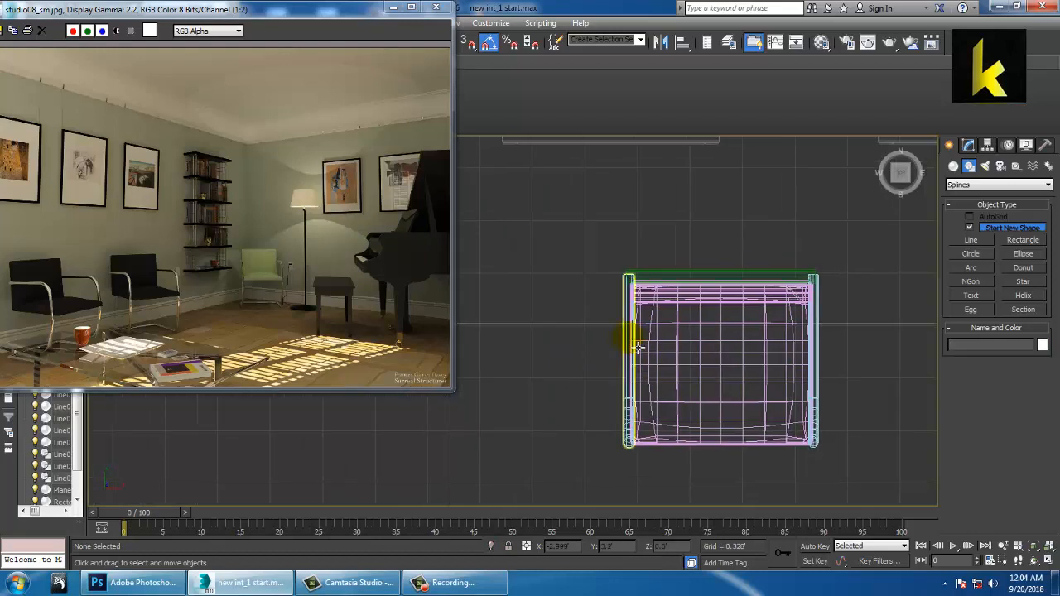
click(632, 348)
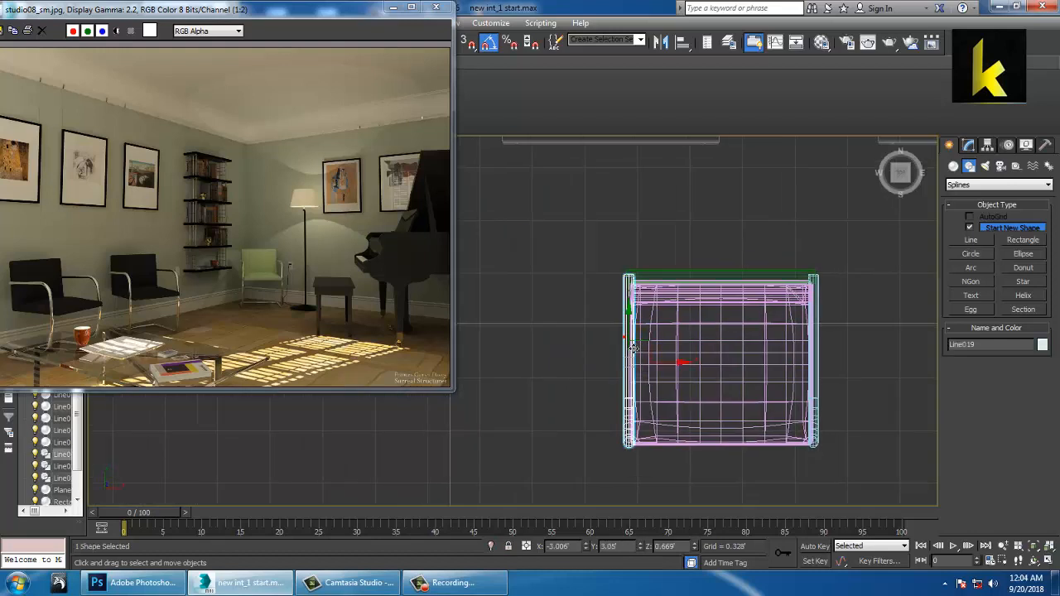
click(968, 146)
drag(973, 489, 980, 320)
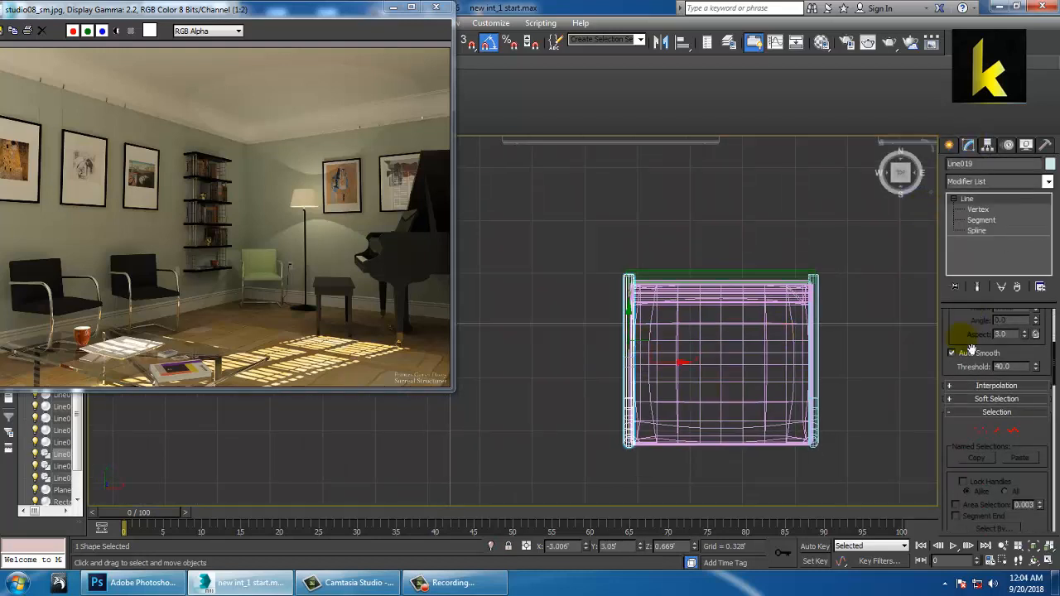
drag(961, 444, 973, 269)
click(969, 503)
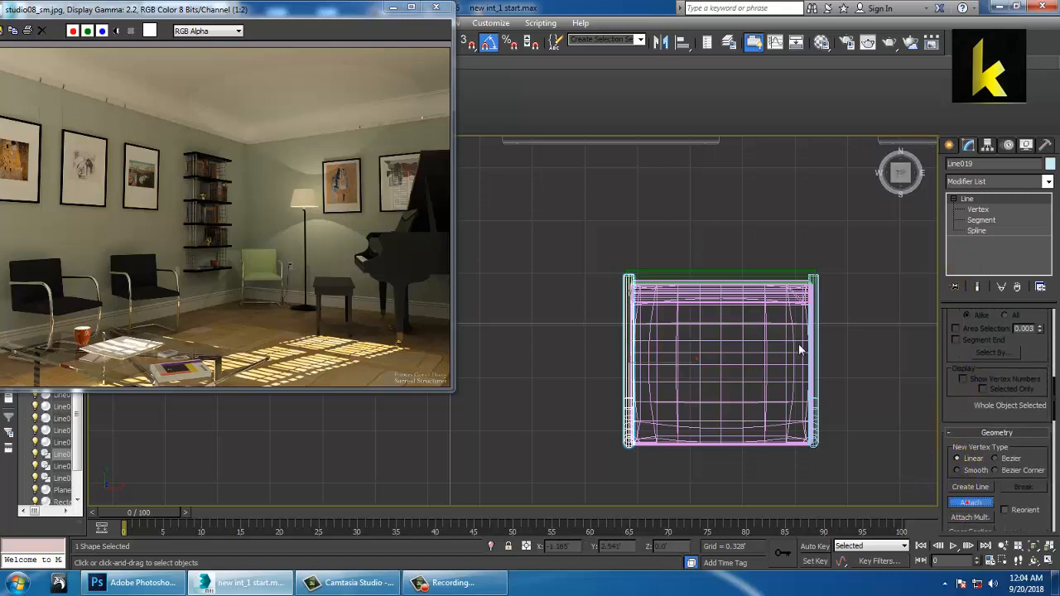
click(692, 283)
Try to fuse the frame's overlapping vertices at the left rear corner in the Top view.
click(963, 210)
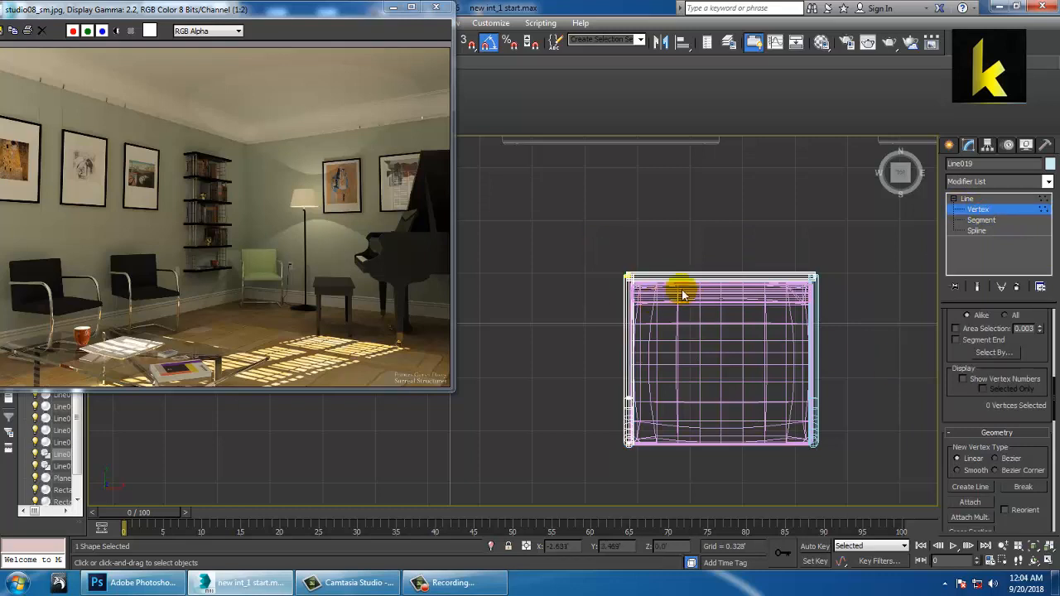
right_click(629, 281)
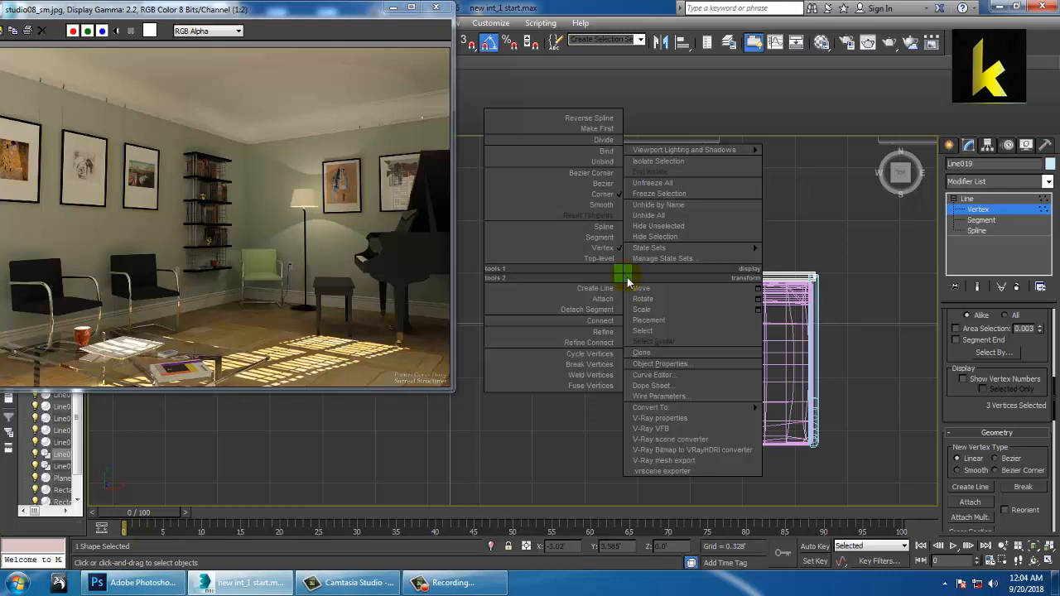
click(603, 387)
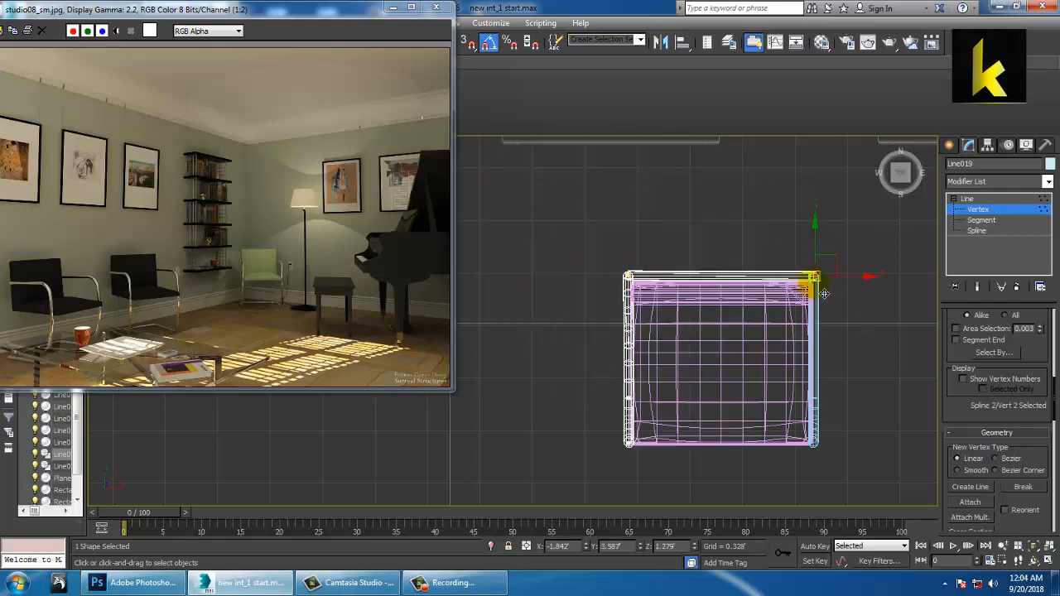
click(990, 209)
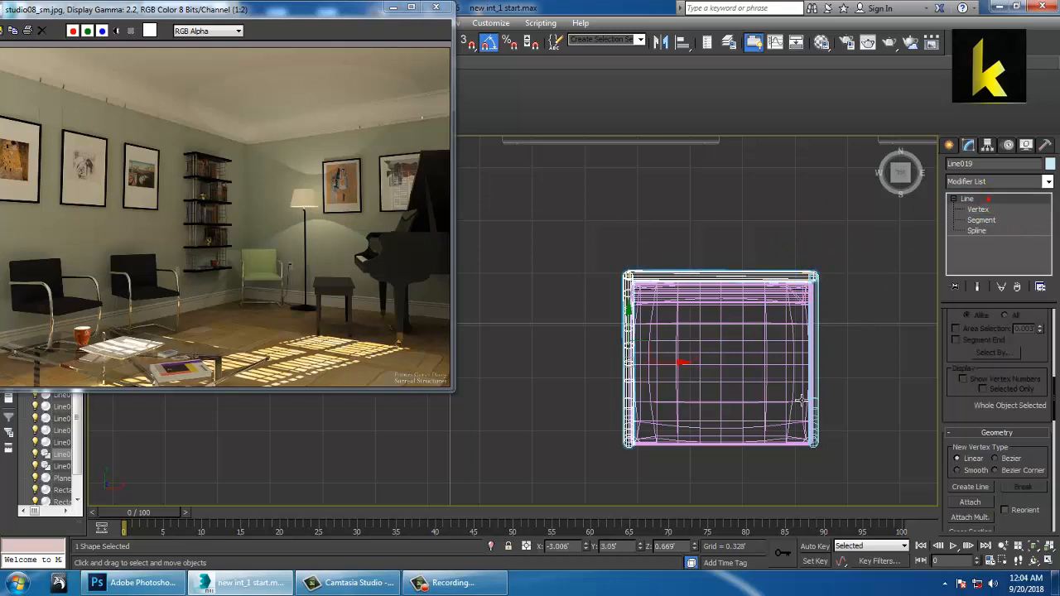
Try attaching the joined left tube and cross tube to the right side tube from the Top view.
click(824, 359)
click(972, 502)
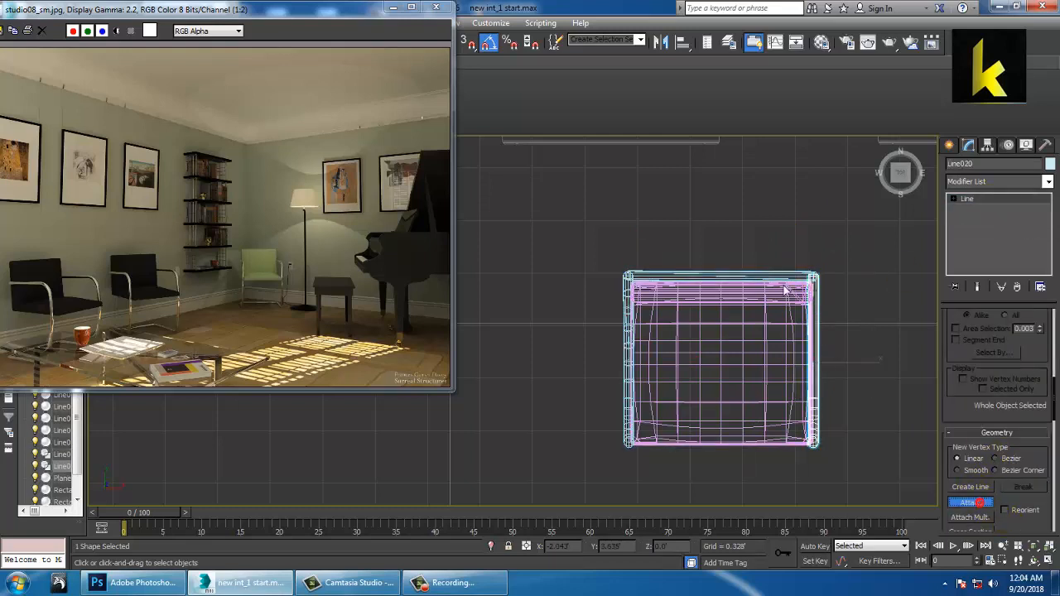
click(784, 278)
right_click(785, 277)
key(1)
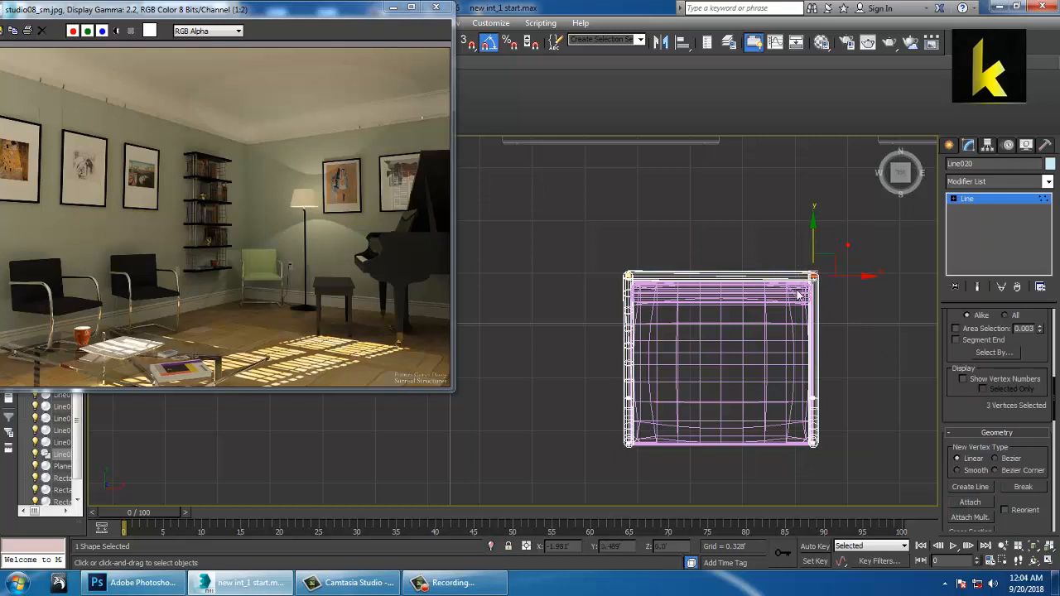
Try to fuse and weld the overlapping vertices at both rear corners of the combined frame.
right_click(813, 277)
click(793, 389)
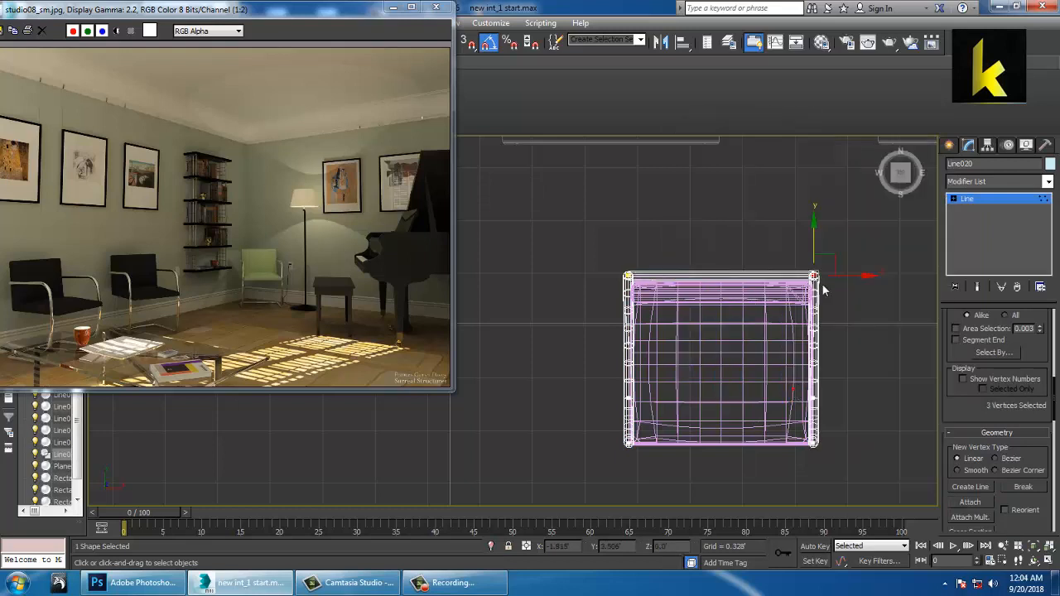
right_click(817, 278)
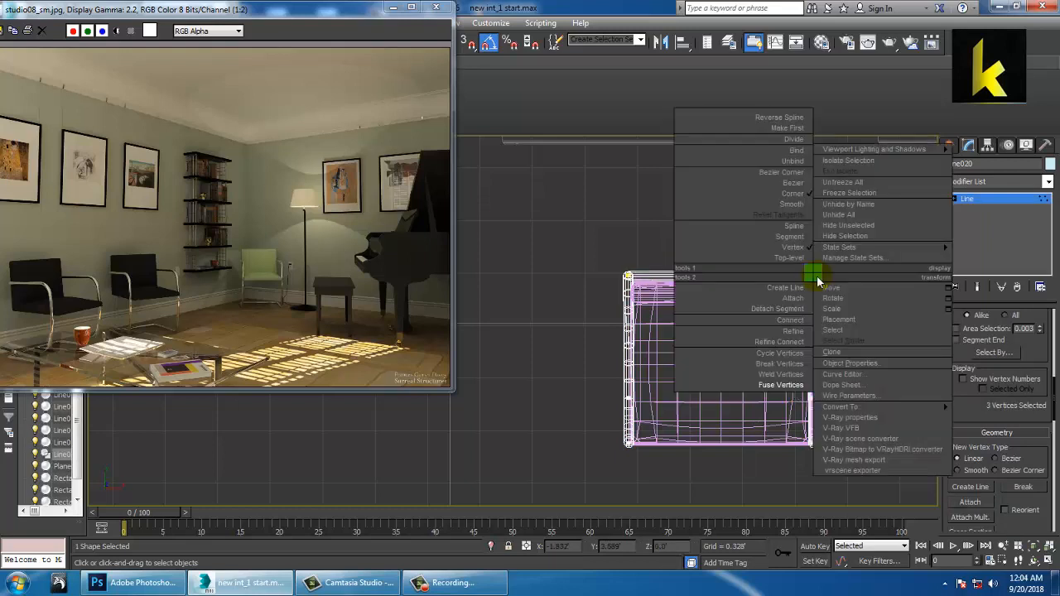
click(787, 374)
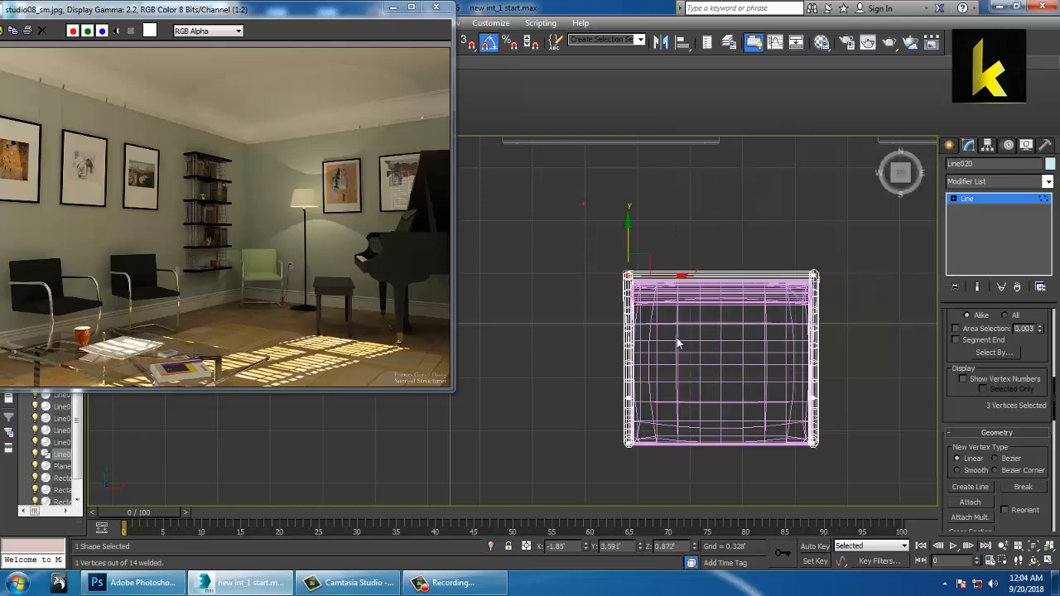
right_click(631, 282)
click(610, 377)
alt+middle_drag(769, 360, 792, 235)
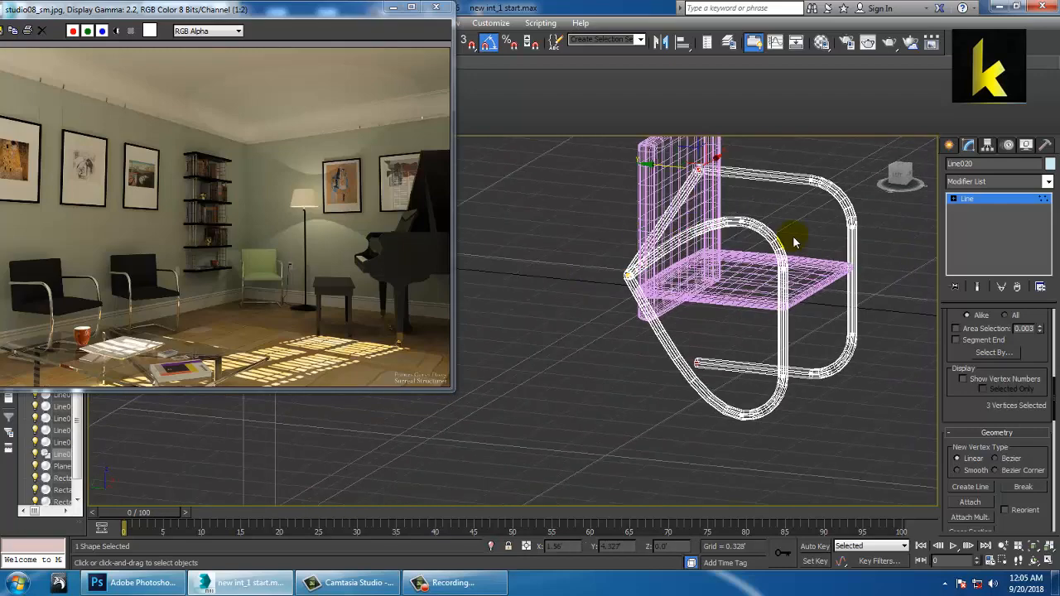
click(793, 235)
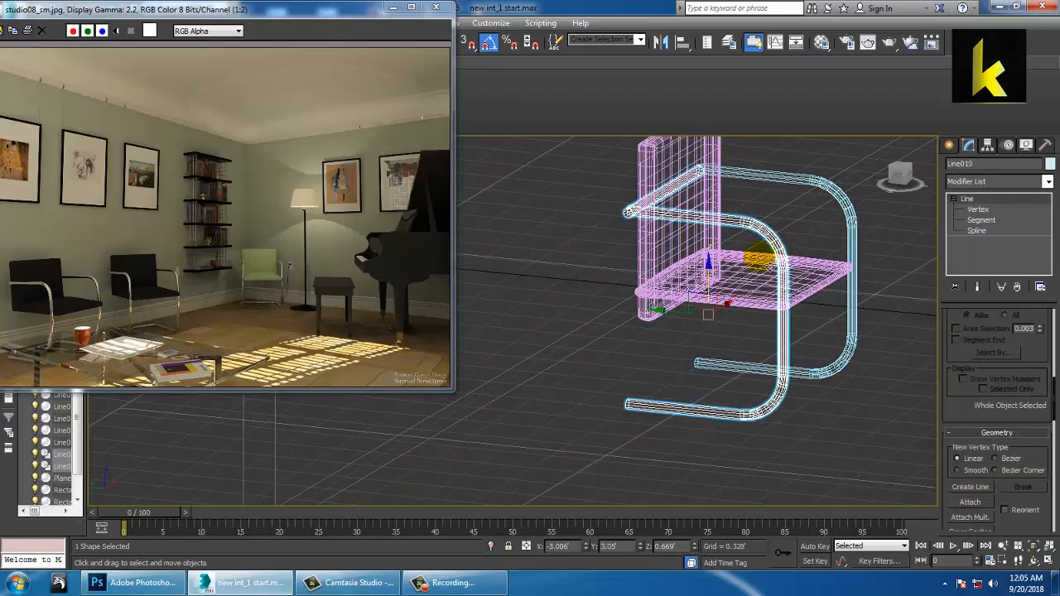
Fuse and weld only the two vertices where the cross tube meets the left armrest's rear end, working in the Perspective view.
alt+middle_drag(735, 264, 703, 263)
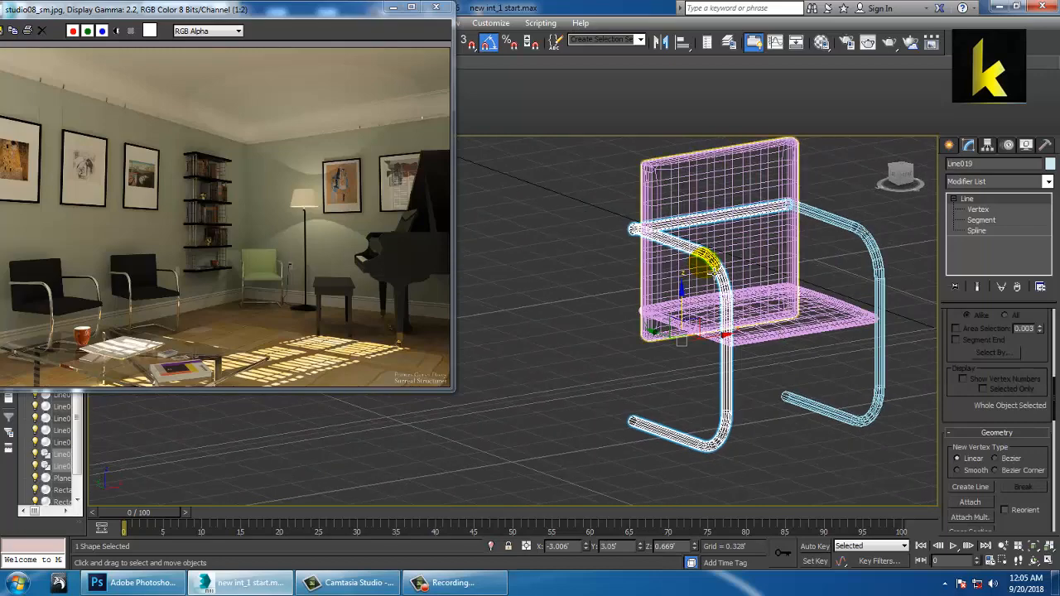
key(t)
key(alt+w)
click(788, 400)
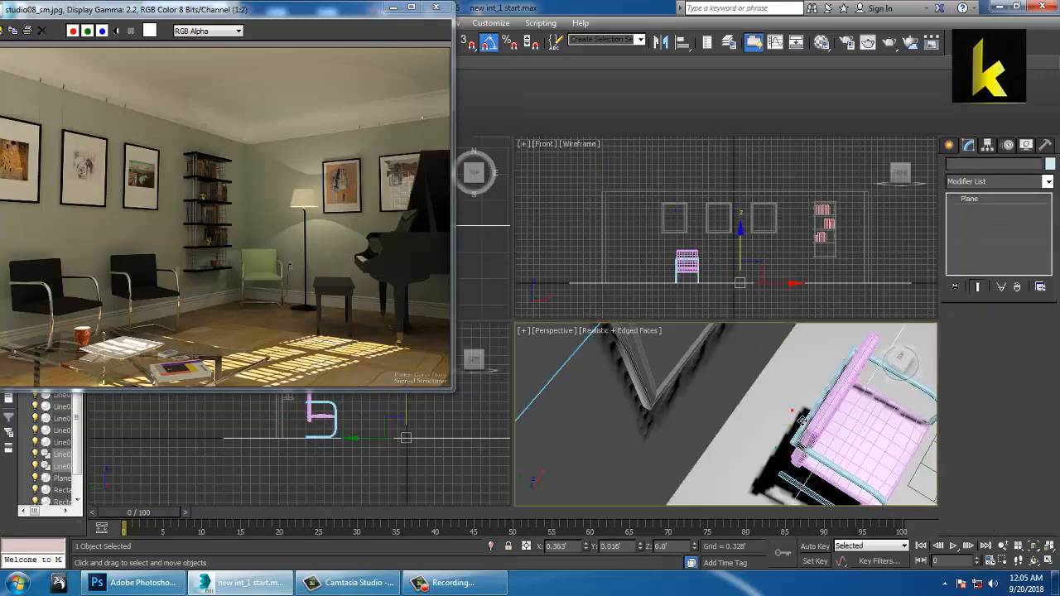
key(alt+w)
alt+middle_drag(793, 389, 837, 232)
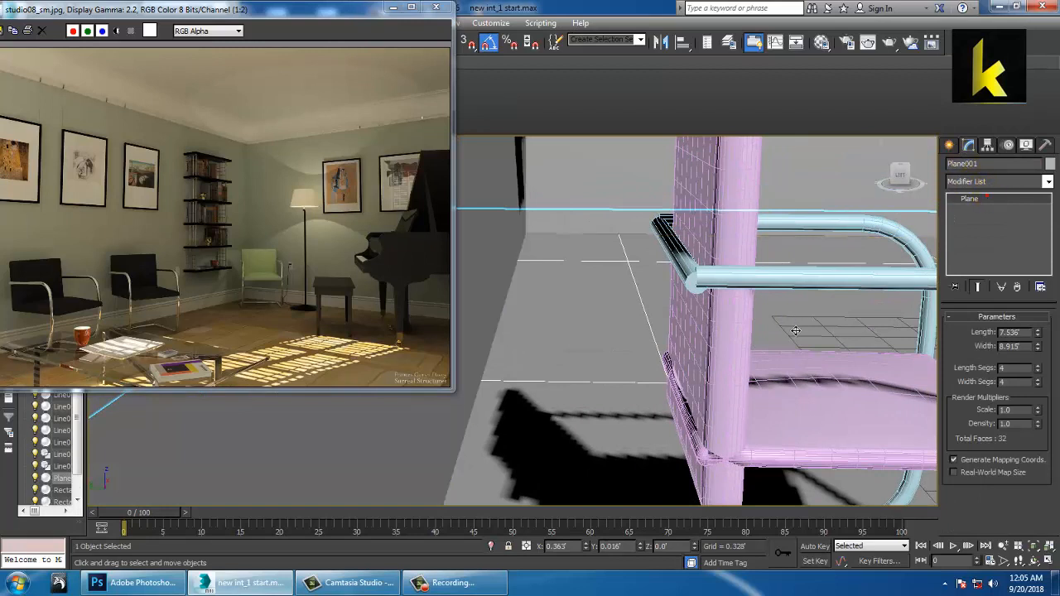
click(801, 290)
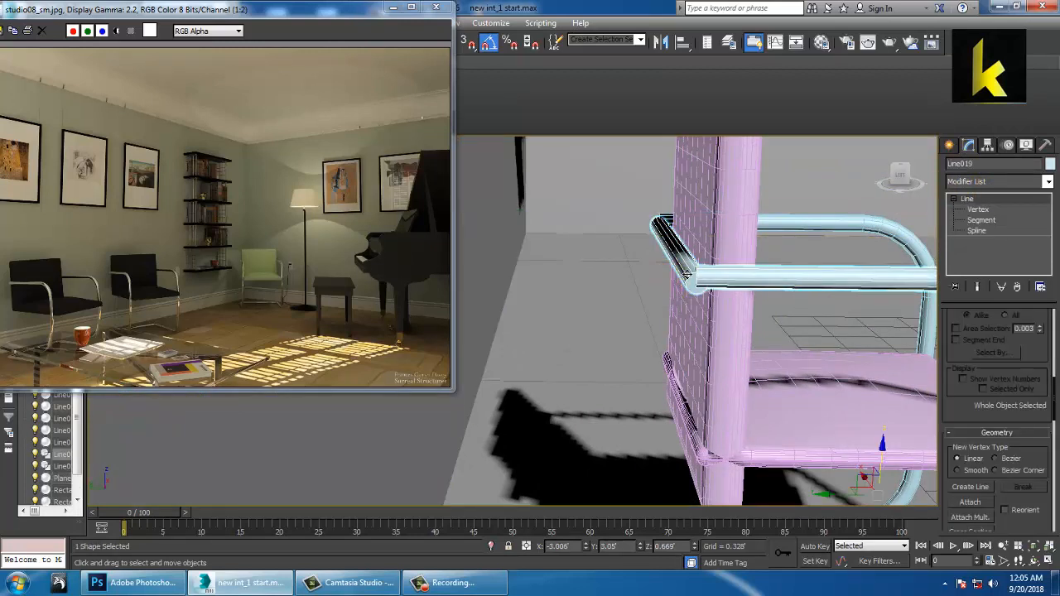
click(676, 264)
click(978, 209)
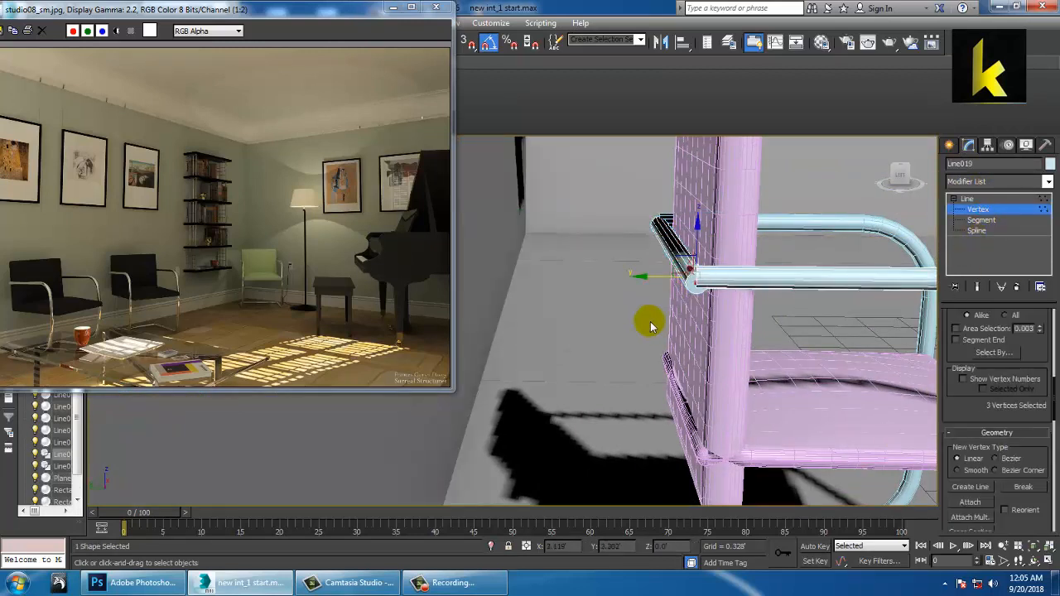
click(692, 280)
right_click(702, 289)
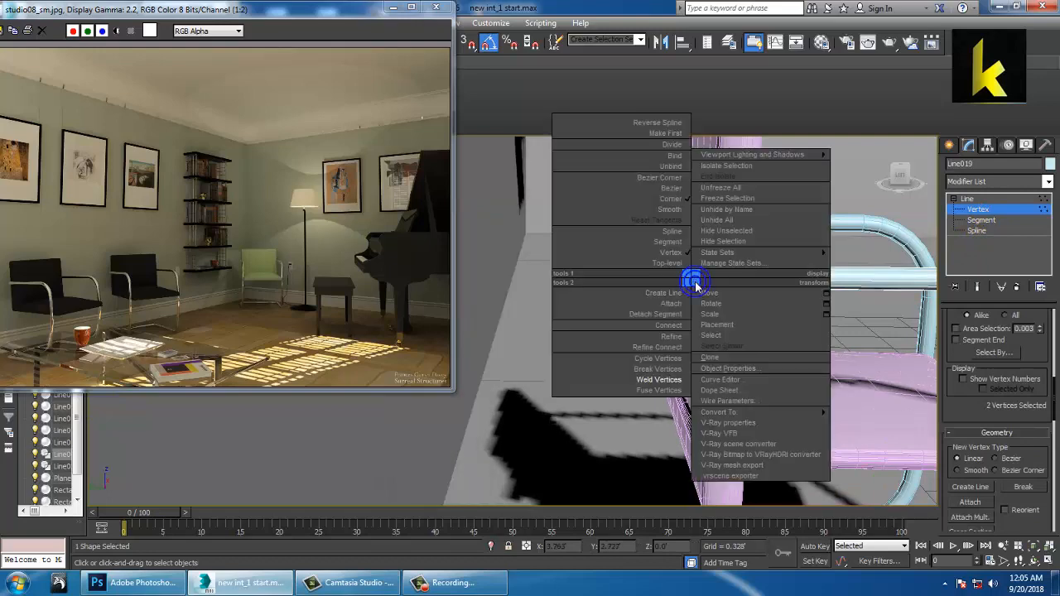
click(655, 370)
right_click(704, 290)
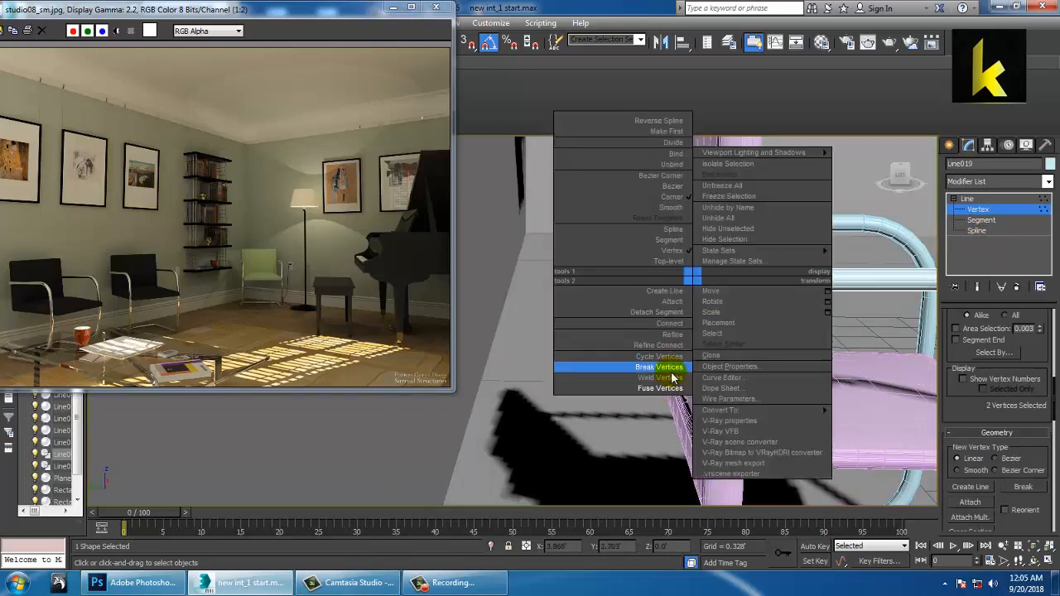
click(668, 372)
Attach the joined left tube and cross tube to the opposite side tube's spline in the Perspective view.
alt+middle_drag(692, 285, 697, 364)
scroll(708, 282, down, 3)
scroll(769, 360, down, 3)
scroll(697, 364, up, 4)
middle_drag(661, 251, 722, 314)
click(677, 275)
click(985, 212)
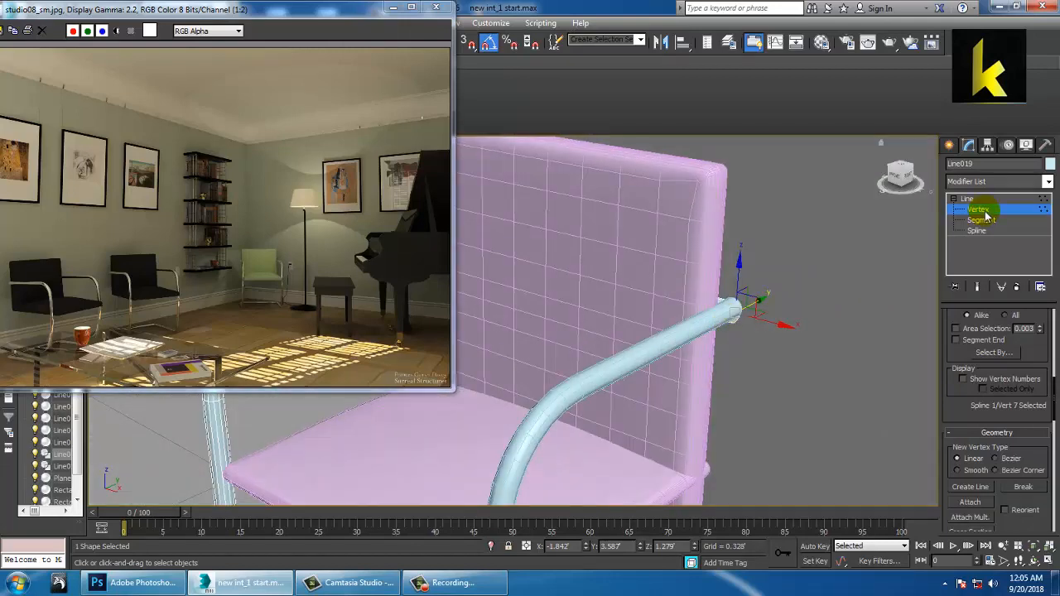
click(634, 372)
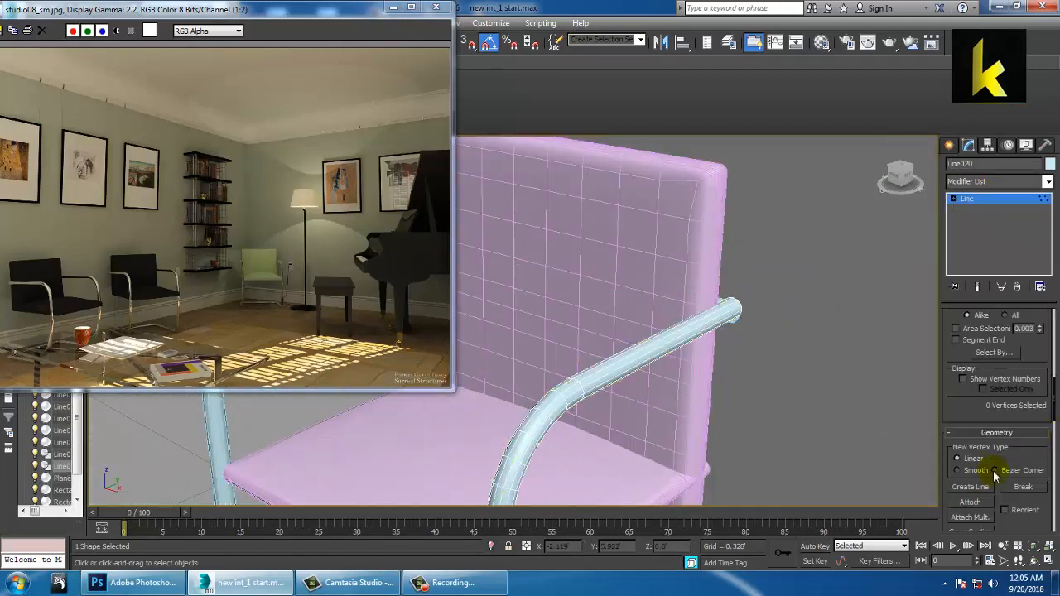
alt+middle_drag(762, 310, 849, 423)
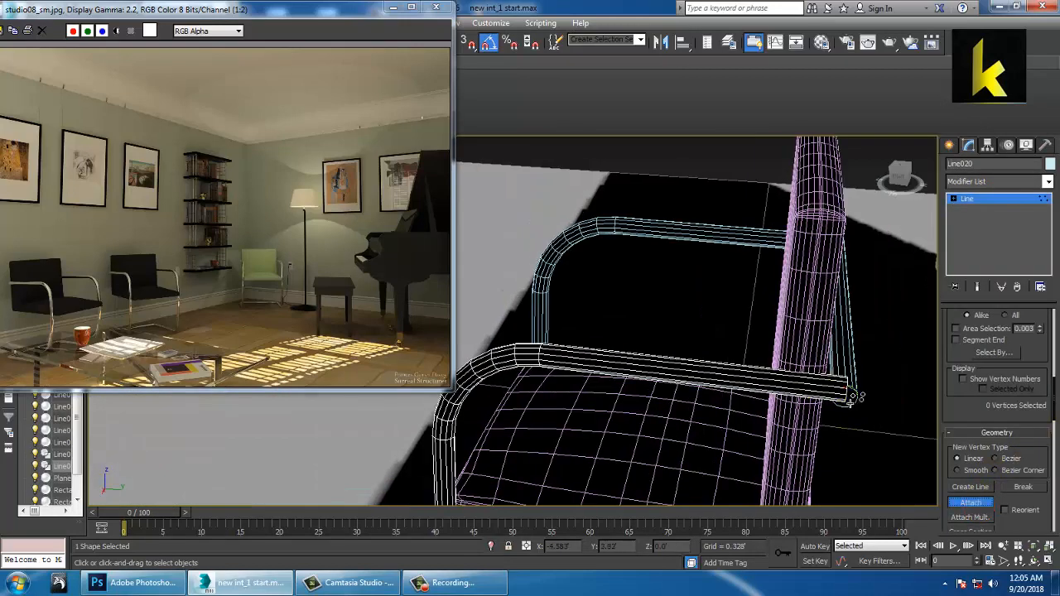
click(850, 402)
Fuse and weld the two vertices where the cross tube meets the second armrest tube, and leave vertex editing.
alt+middle_drag(875, 379, 669, 346)
key(w)
key(1)
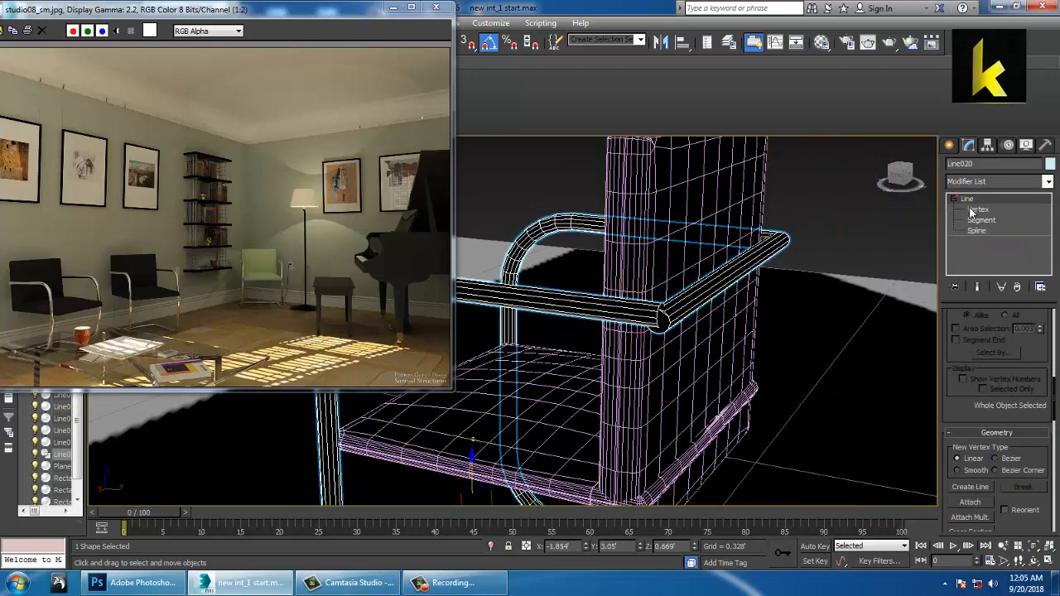
click(974, 210)
drag(722, 371, 647, 298)
right_click(648, 306)
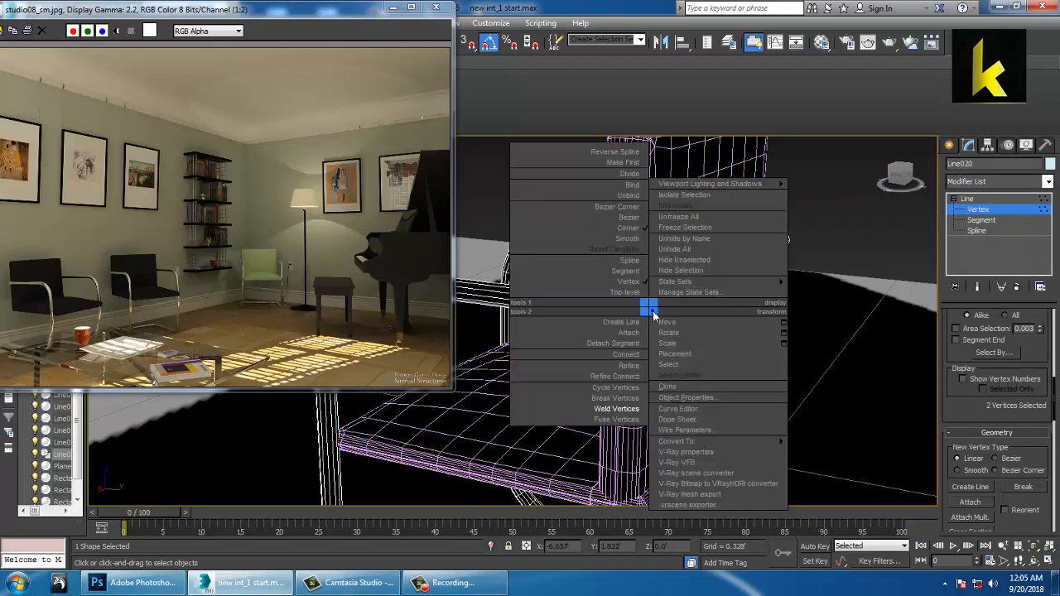
click(622, 421)
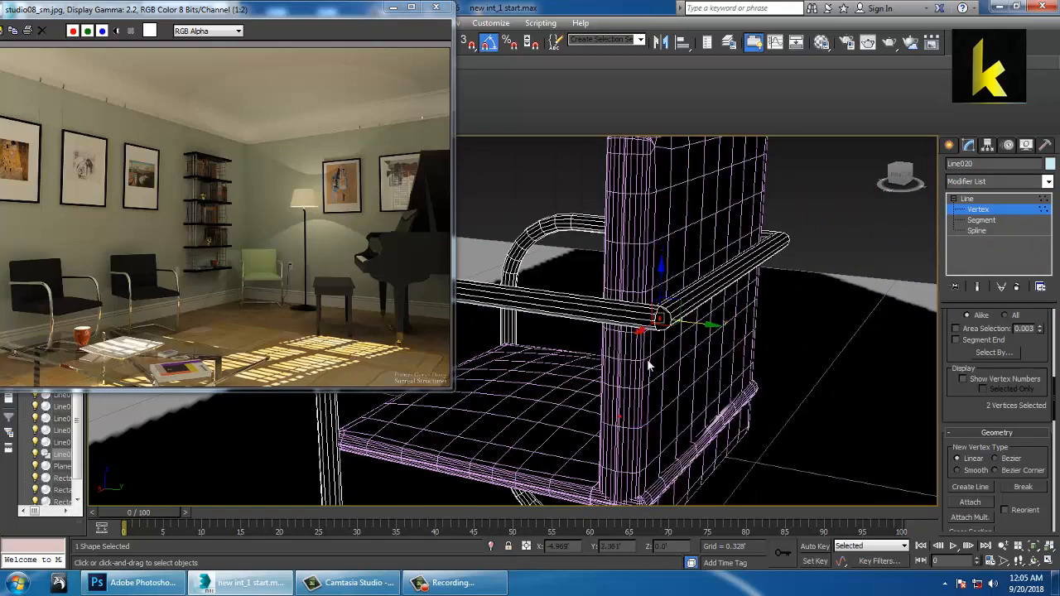
right_click(651, 310)
click(627, 417)
scroll(671, 381, up, 5)
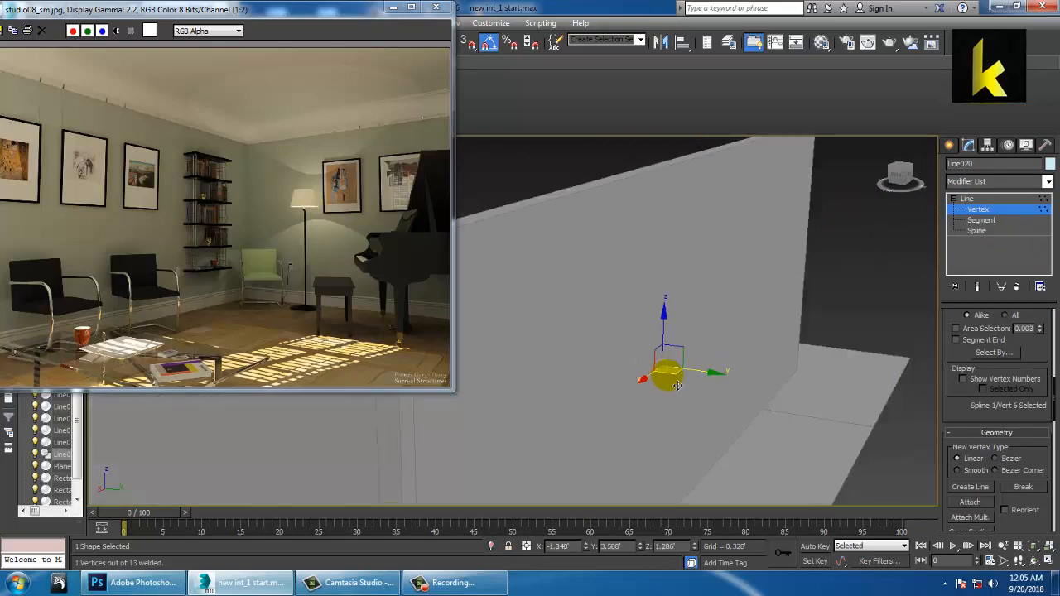
alt+middle_drag(678, 386, 811, 354)
scroll(803, 414, down, 5)
scroll(791, 409, up, 4)
scroll(811, 387, down, 2)
click(967, 198)
Scale the backrest shorter along Z and raise it to about 1.283'.
alt+middle_drag(538, 327, 570, 354)
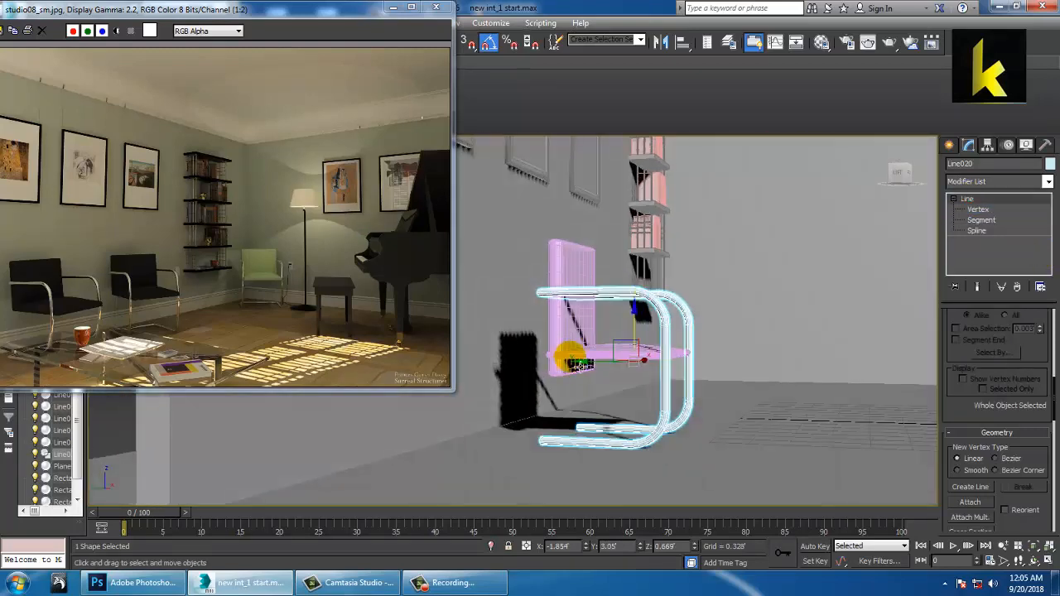
click(570, 351)
key(r)
drag(577, 252, 582, 264)
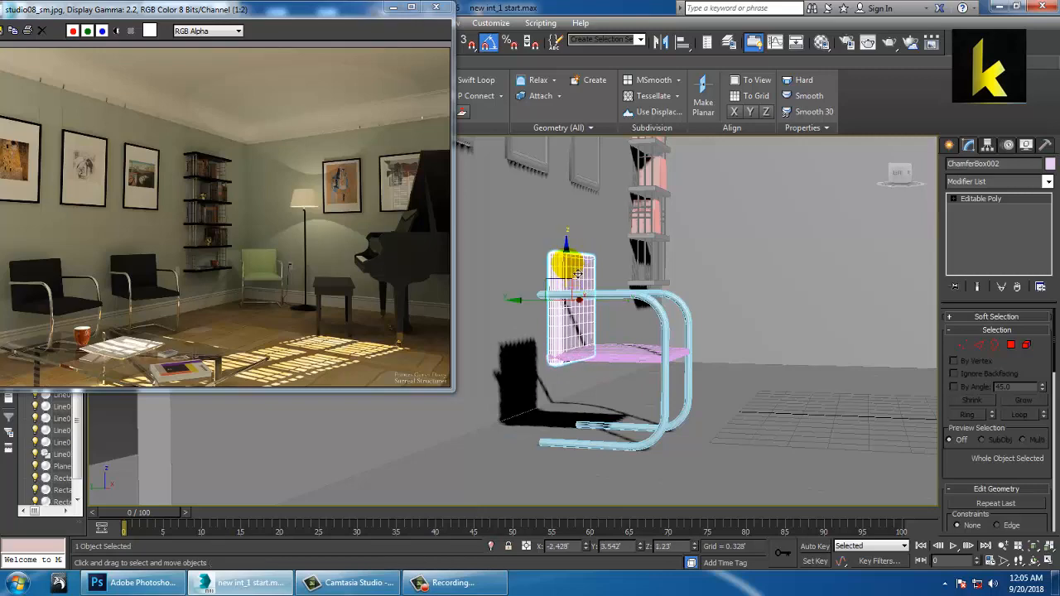
drag(578, 273, 577, 260)
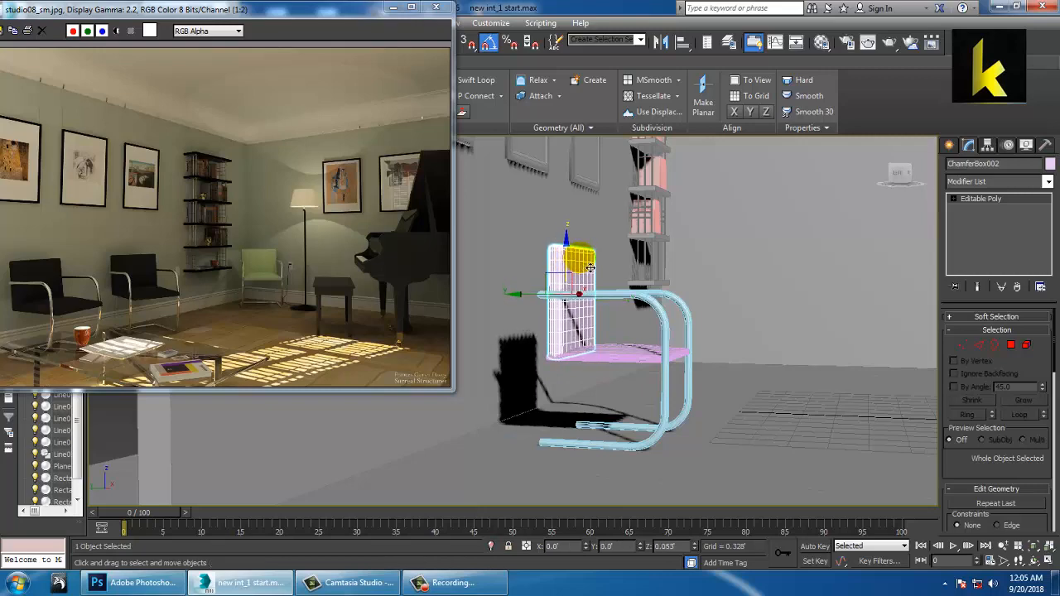
alt+middle_drag(589, 266, 677, 399)
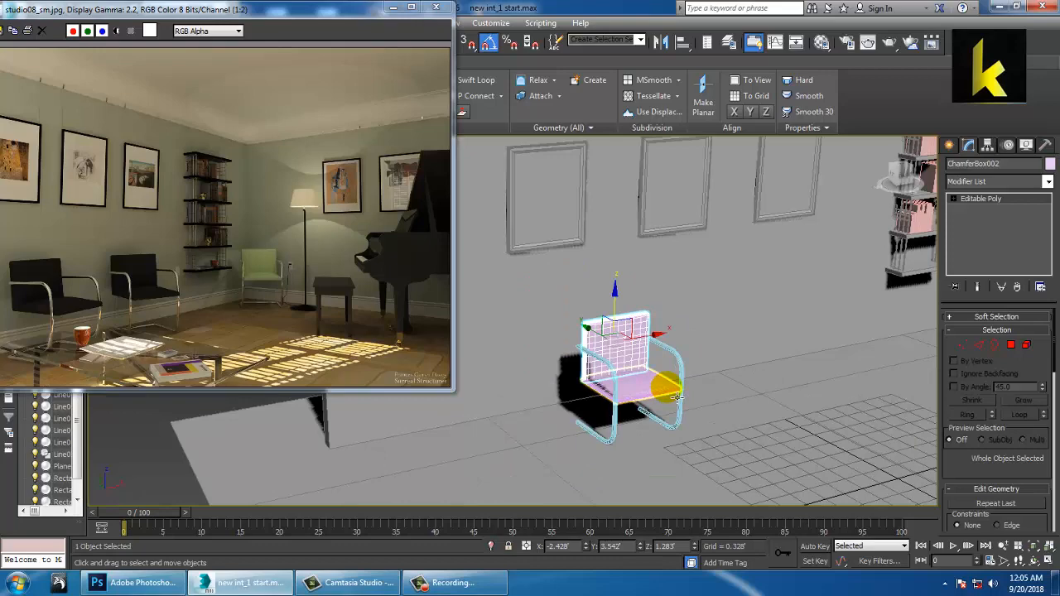
alt+middle_drag(669, 402, 670, 303)
In the Top view, draw a straight line across the chair's rear from one side tube to the other.
key(alt+w)
click(482, 239)
key(alt+w)
scroll(596, 276, up, 2)
click(950, 146)
click(970, 239)
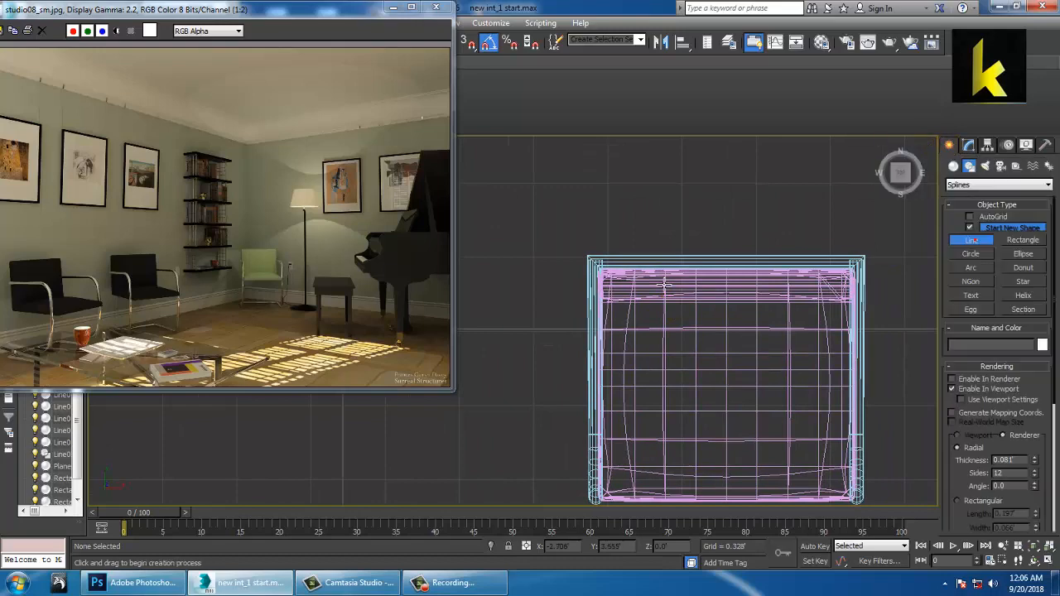
click(595, 265)
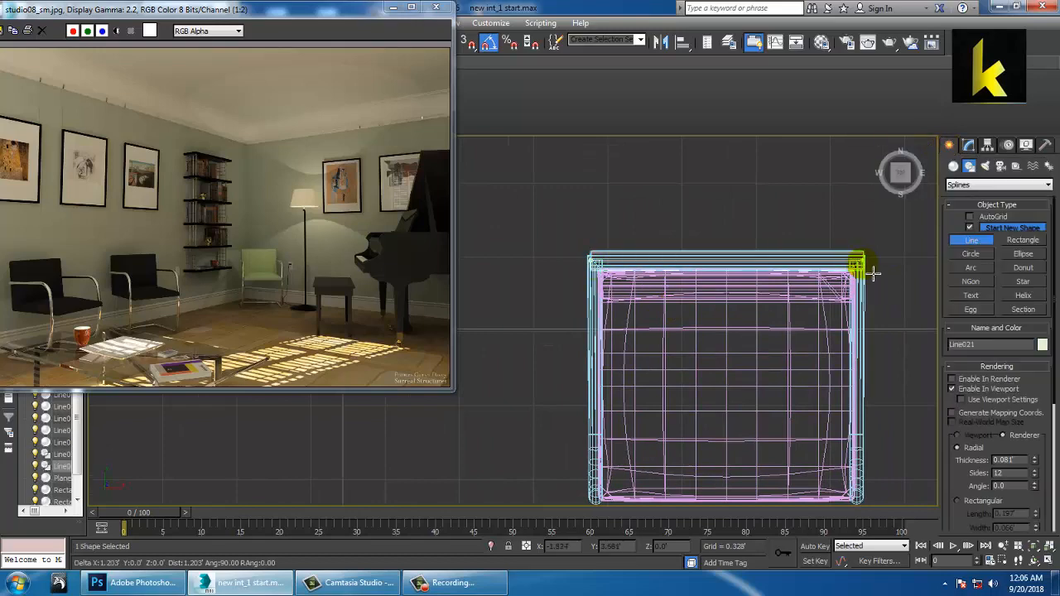
right_click(863, 273)
Raise the new cross tube along Z by about 0.051' in the Perspective view to match the lower side tubes.
key(alt+w)
middle_click(821, 388)
key(alt+w)
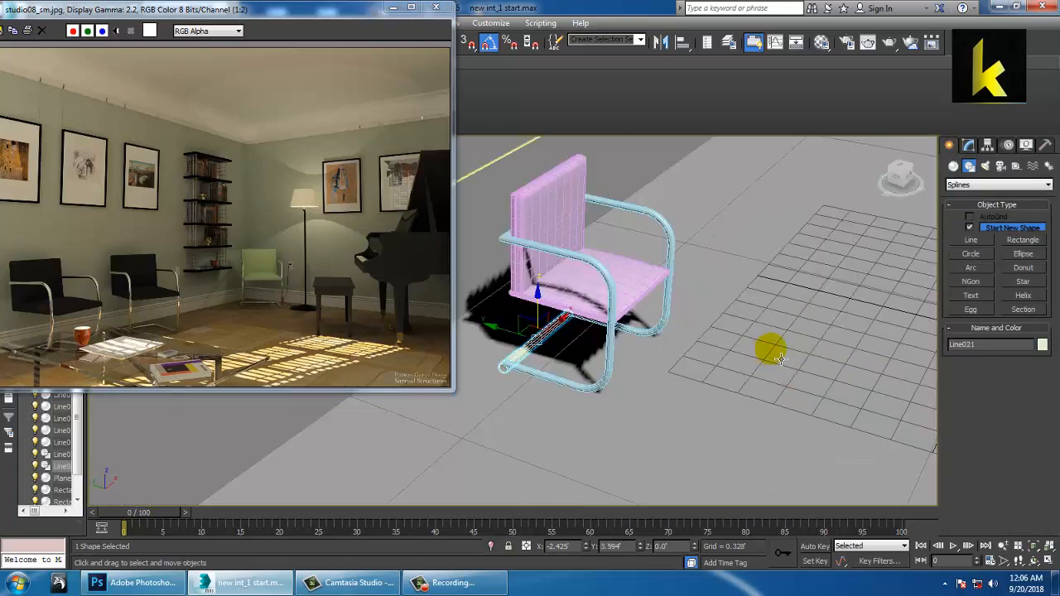
alt+middle_drag(769, 348, 840, 319)
scroll(763, 351, up, 5)
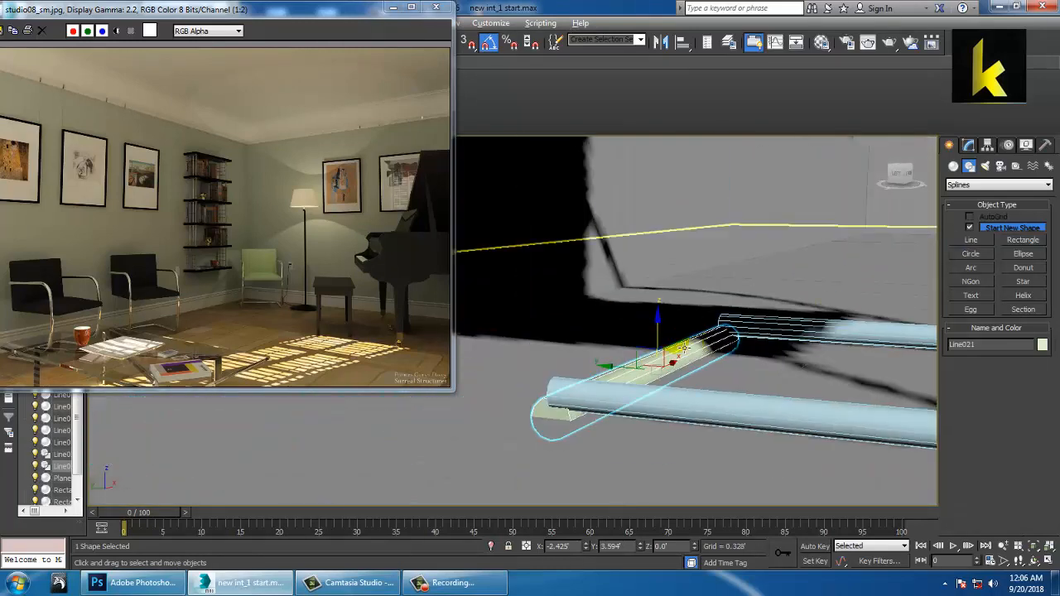
drag(666, 342, 688, 323)
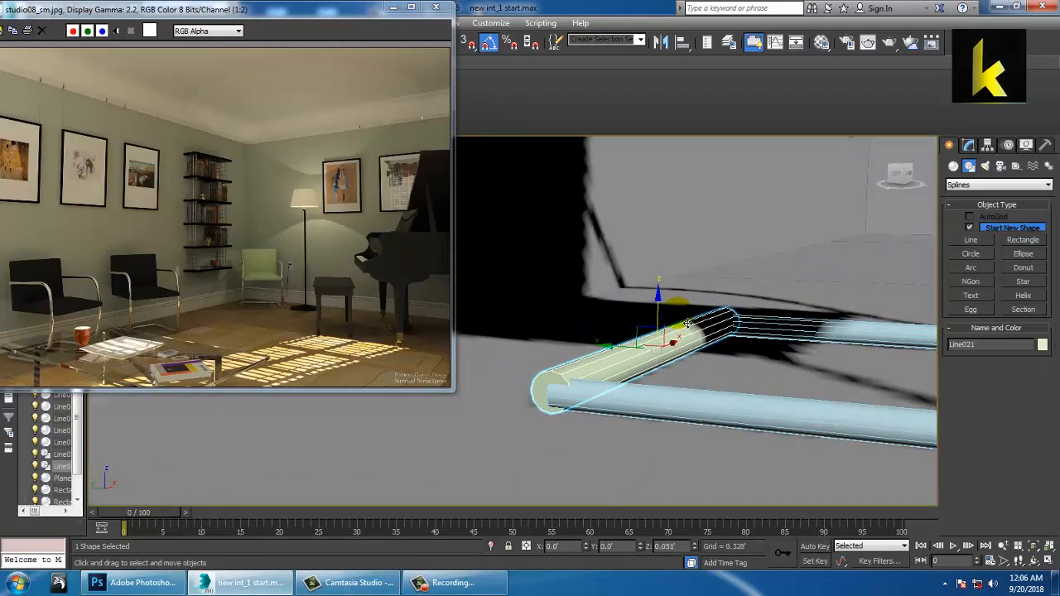
Attach the chair's side-tube frame to the new lower cross tube's spline.
click(968, 145)
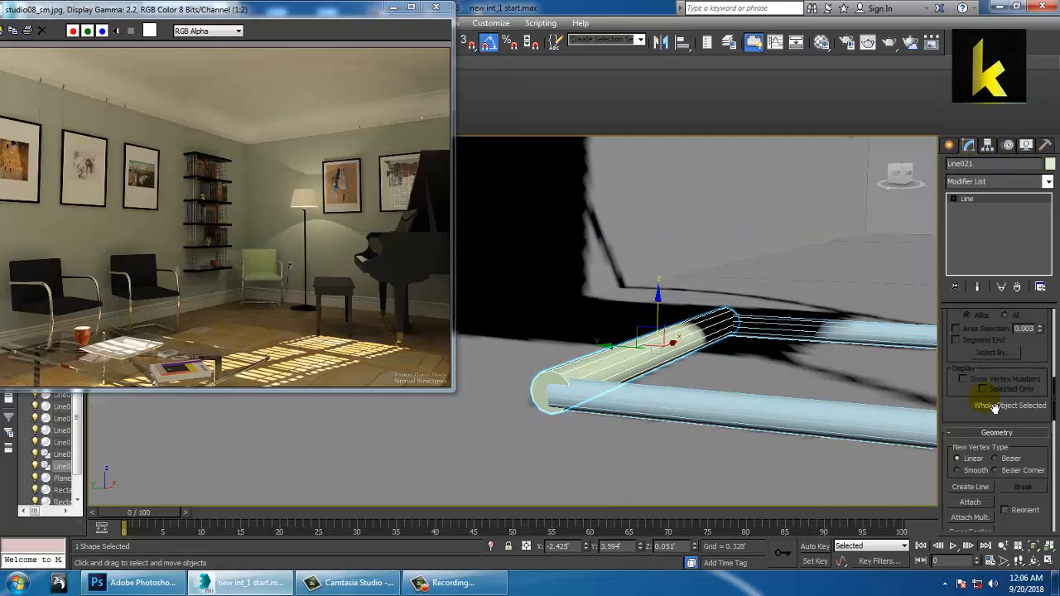
scroll(977, 346, down, 2)
scroll(976, 346, down, 1)
click(970, 436)
click(796, 424)
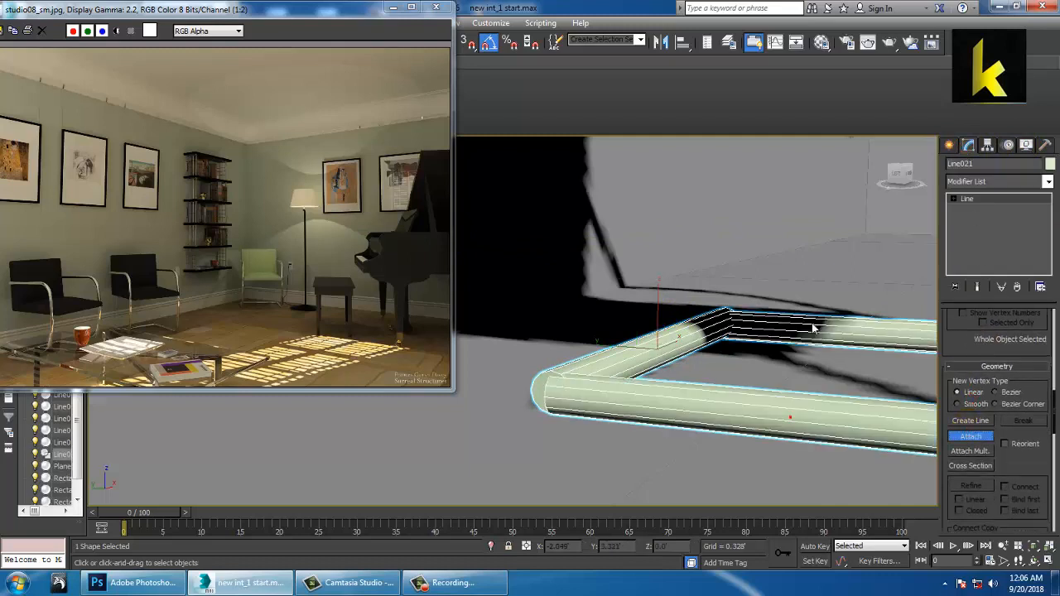
right_click(909, 408)
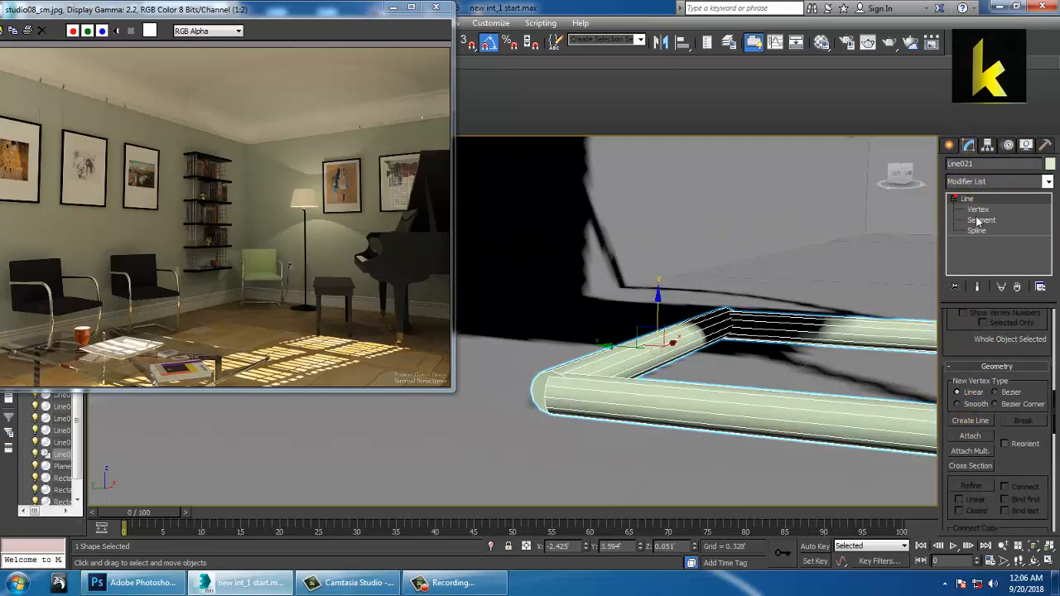
Fuse and weld the two vertices at the nearer rear corner where the lower cross tube meets the side tube.
click(978, 209)
right_click(554, 371)
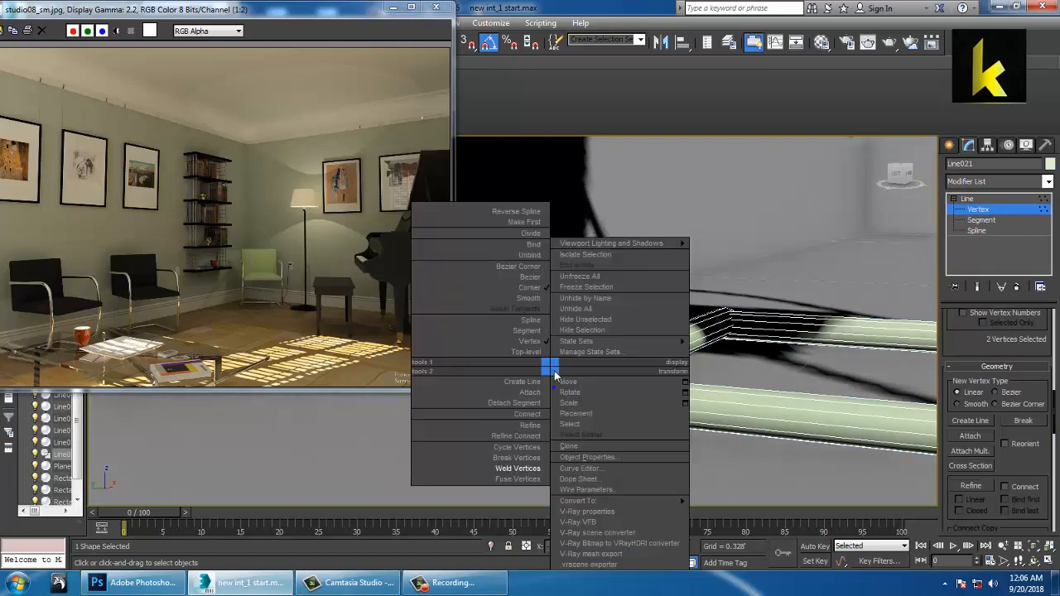
click(540, 482)
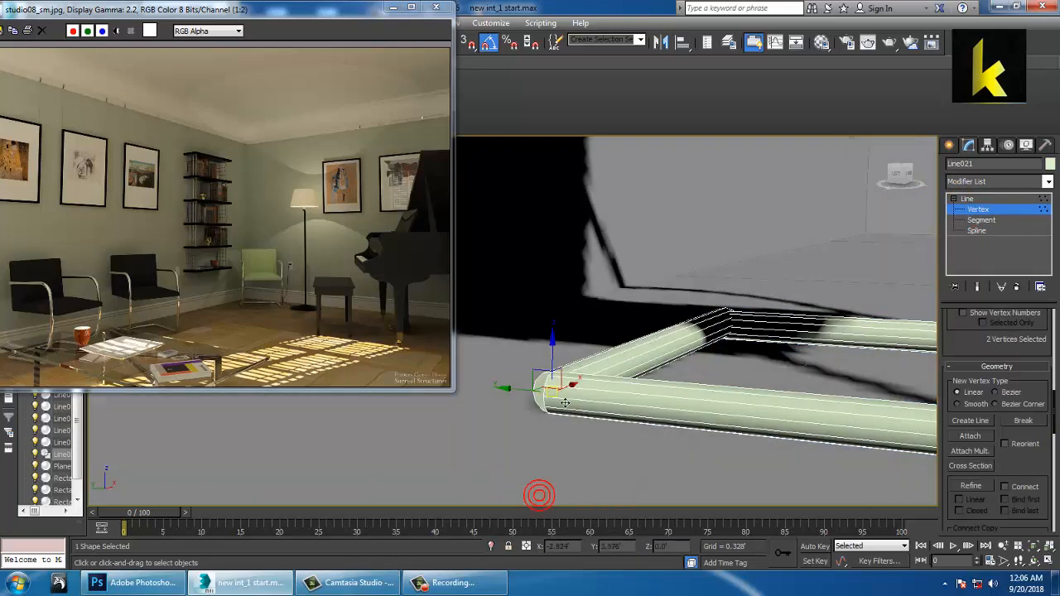
right_click(546, 365)
click(538, 476)
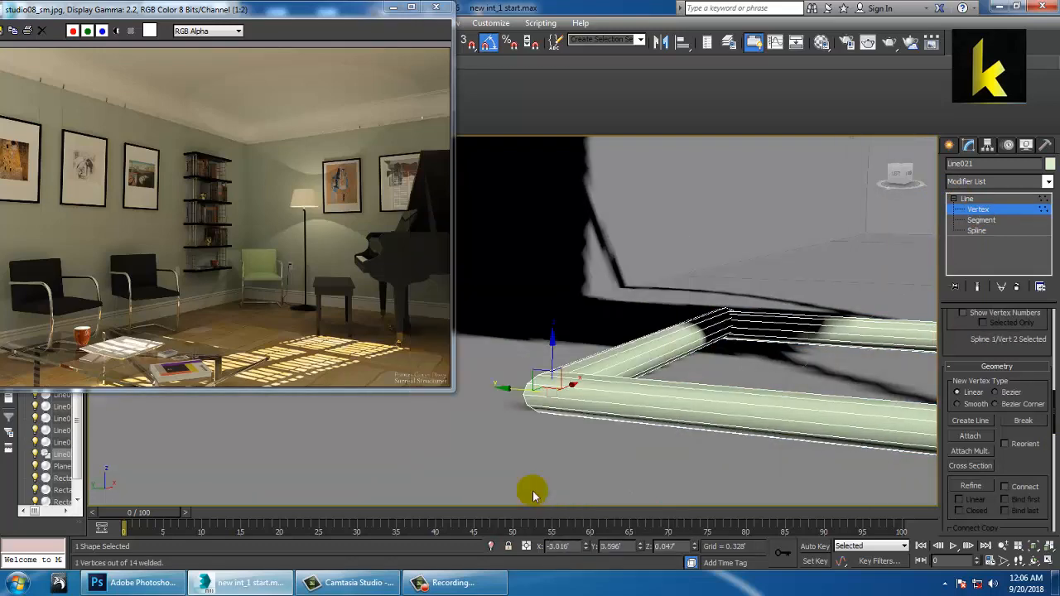
Fuse and weld the two vertices at the far rear corner of the lower cross tube.
drag(698, 276, 733, 333)
right_click(726, 330)
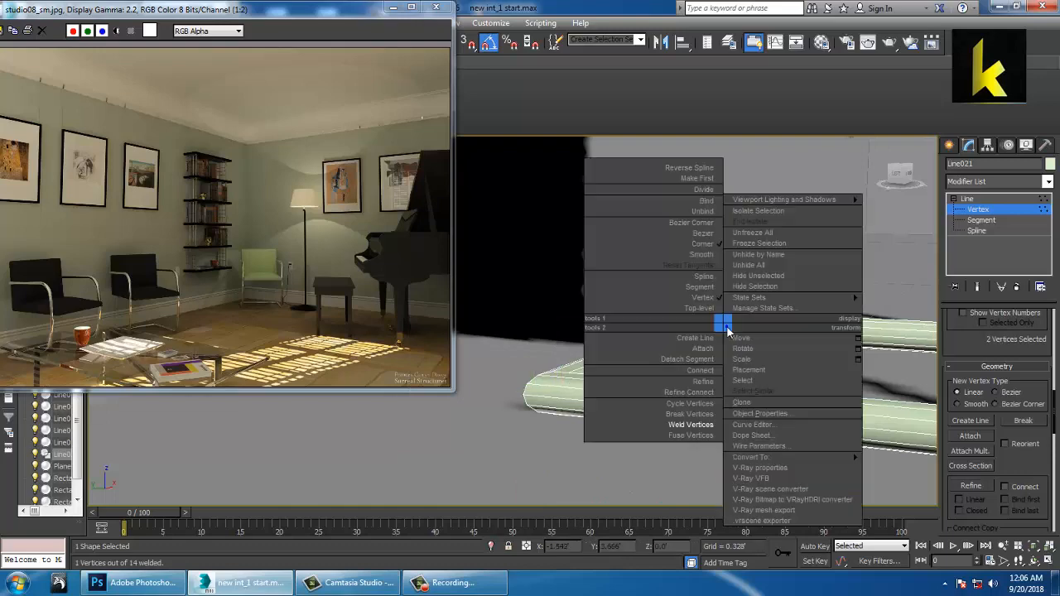
click(702, 436)
right_click(726, 330)
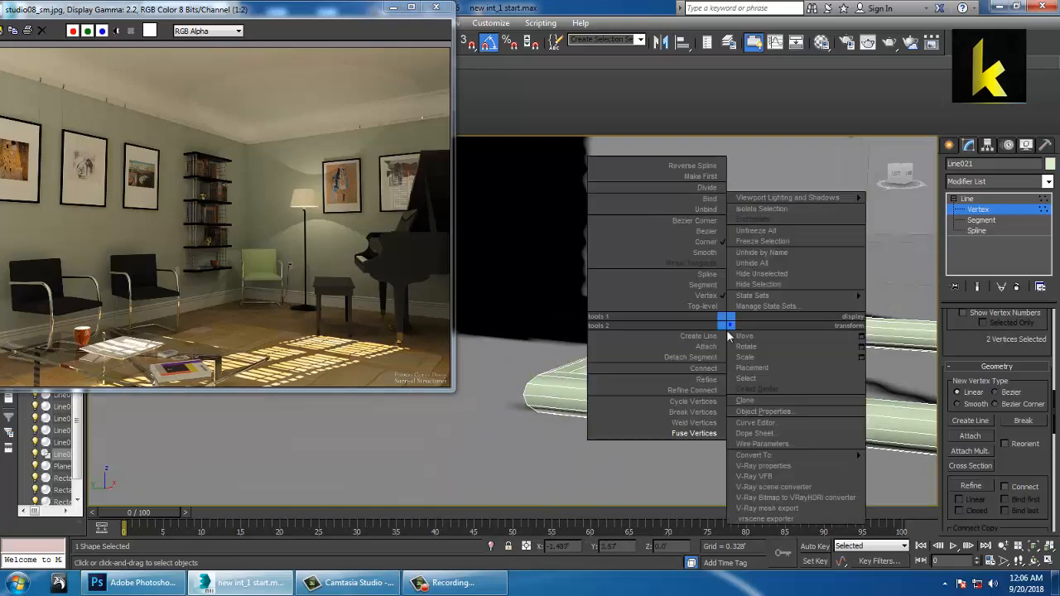
click(686, 425)
Reduce the tubular frame's radial thickness to 0.067' and leave vertex editing.
scroll(719, 365, down, 5)
alt+middle_drag(800, 356, 743, 389)
scroll(771, 364, down, 3)
scroll(729, 401, up, 2)
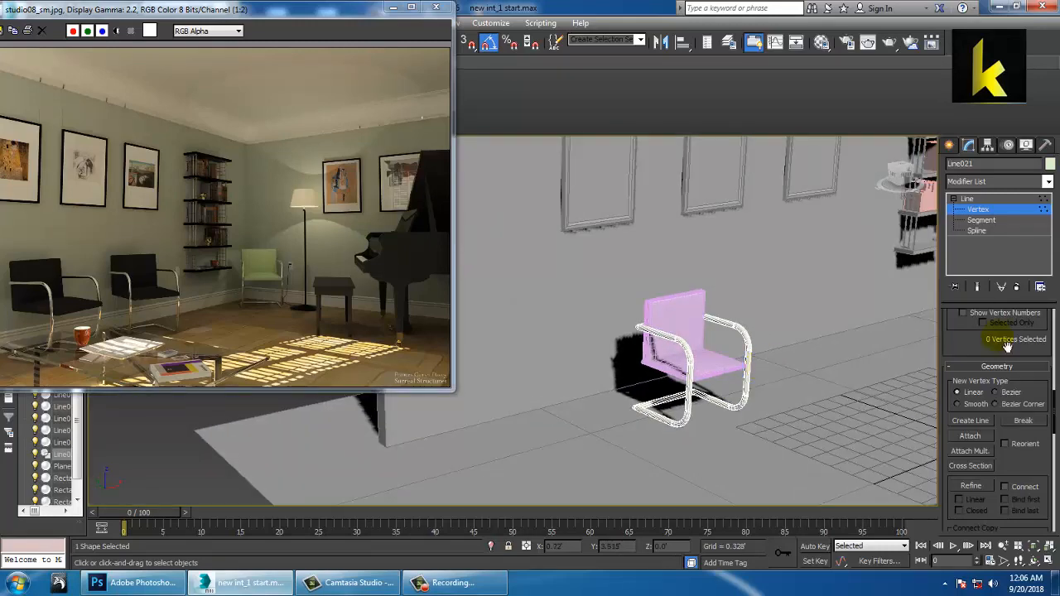
scroll(983, 343, up, 5)
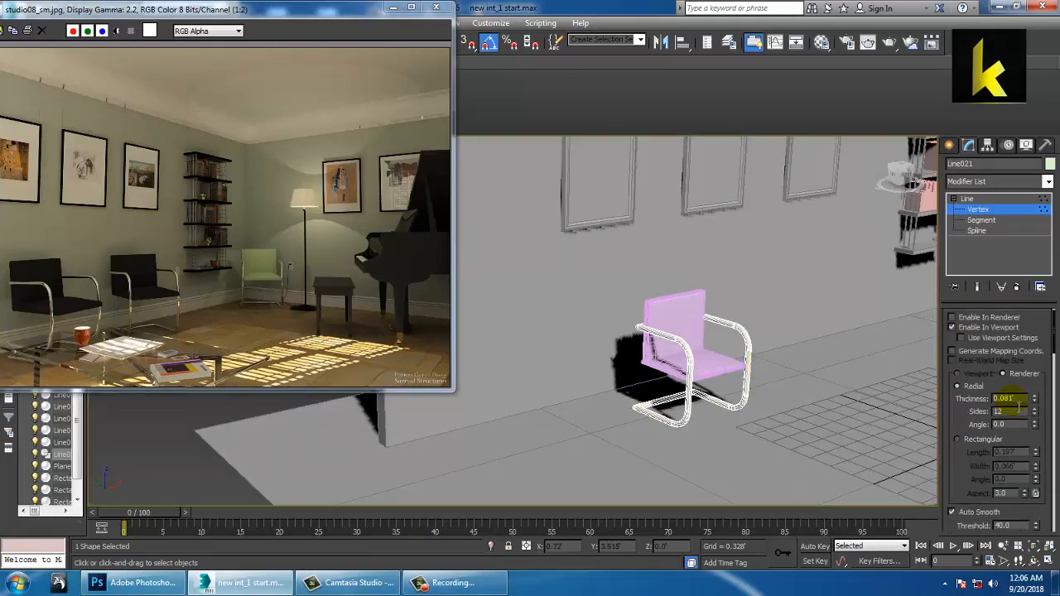
drag(1034, 403, 1049, 424)
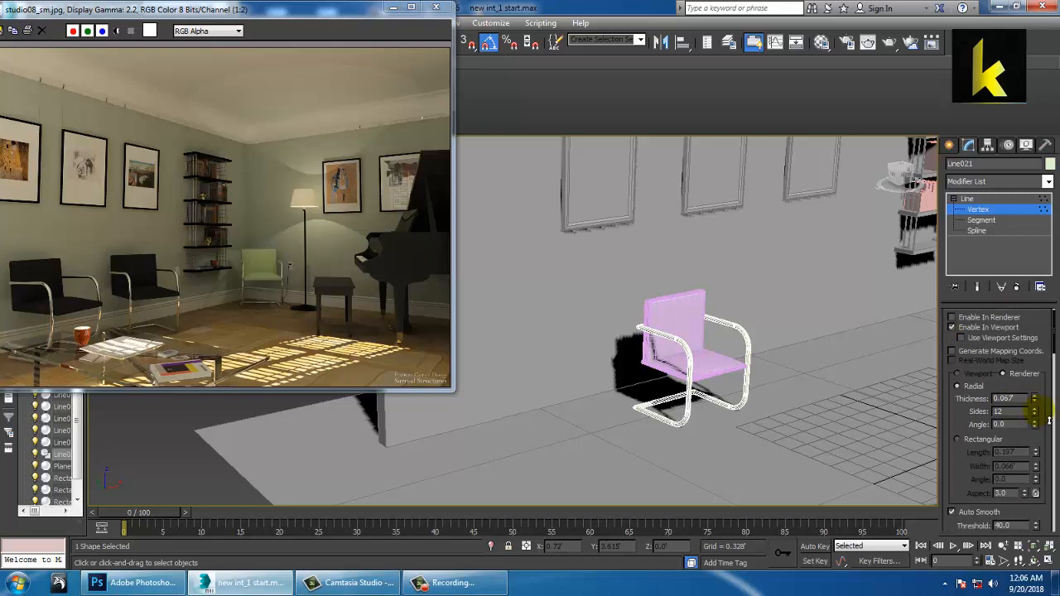
click(979, 200)
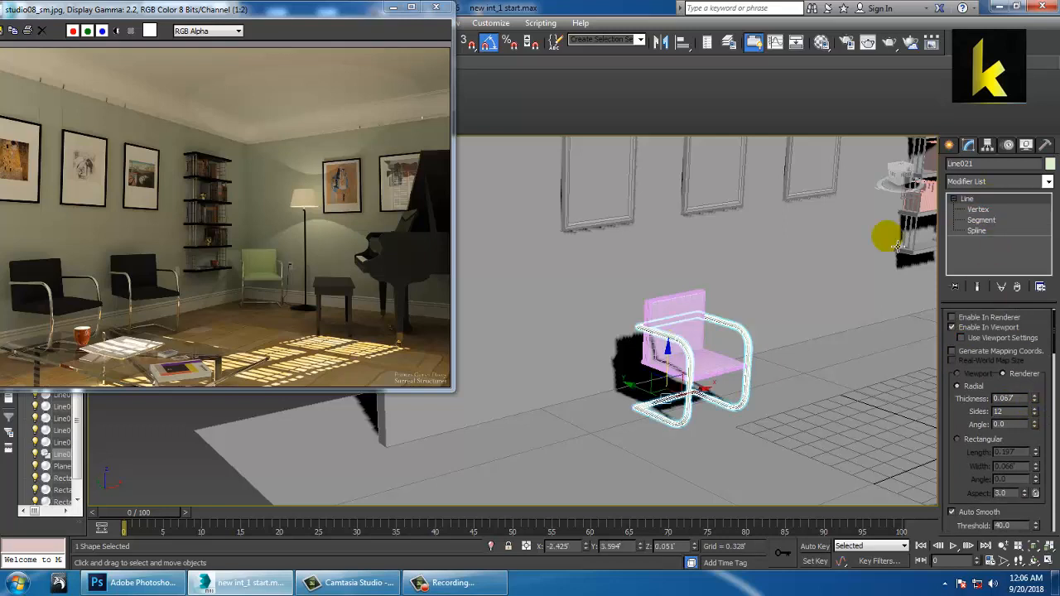
Select the chair's backrest, seat and frame together and clone them as a copy beside the first chair along the wall.
alt+middle_drag(756, 326, 661, 331)
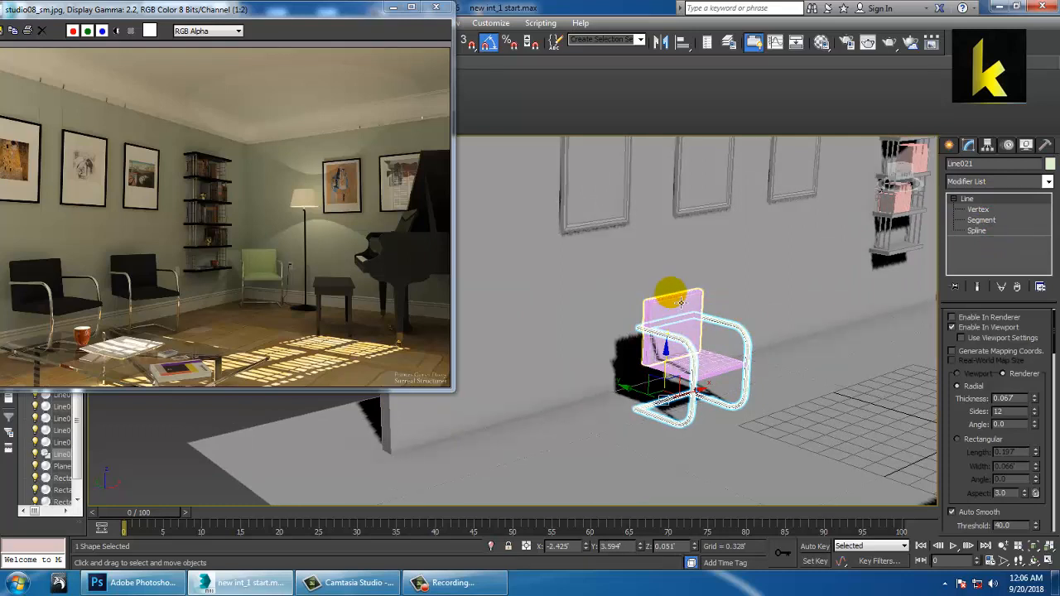
click(681, 303)
ctrl+click(719, 368)
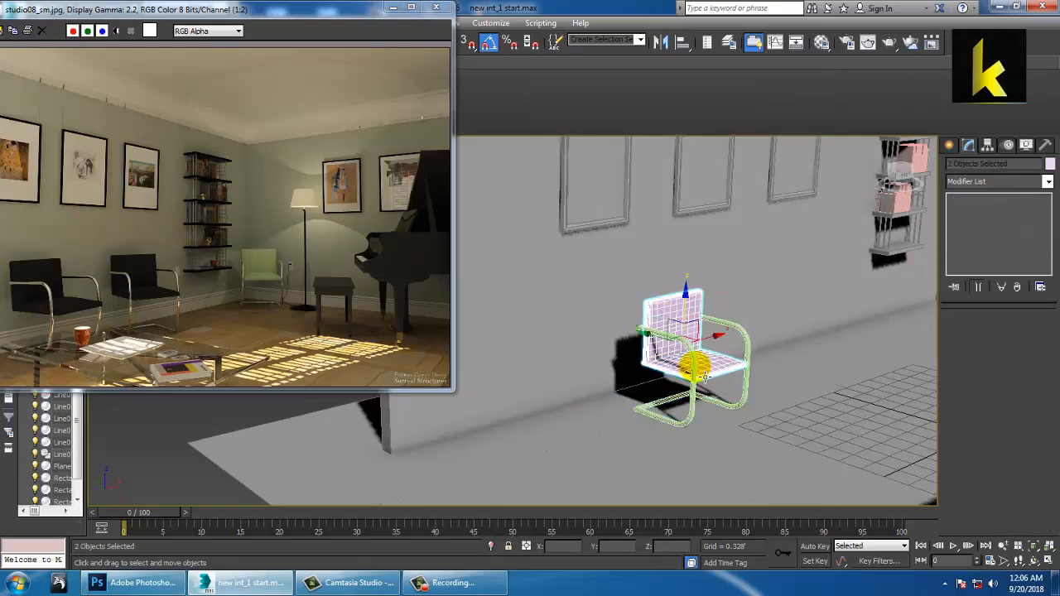
ctrl+click(703, 377)
alt+middle_drag(762, 307, 617, 354)
mouse_move(617, 355)
shift+mouse_down()
mouse_move(695, 327)
mouse_move(757, 335)
shift+mouse_up()
click(532, 347)
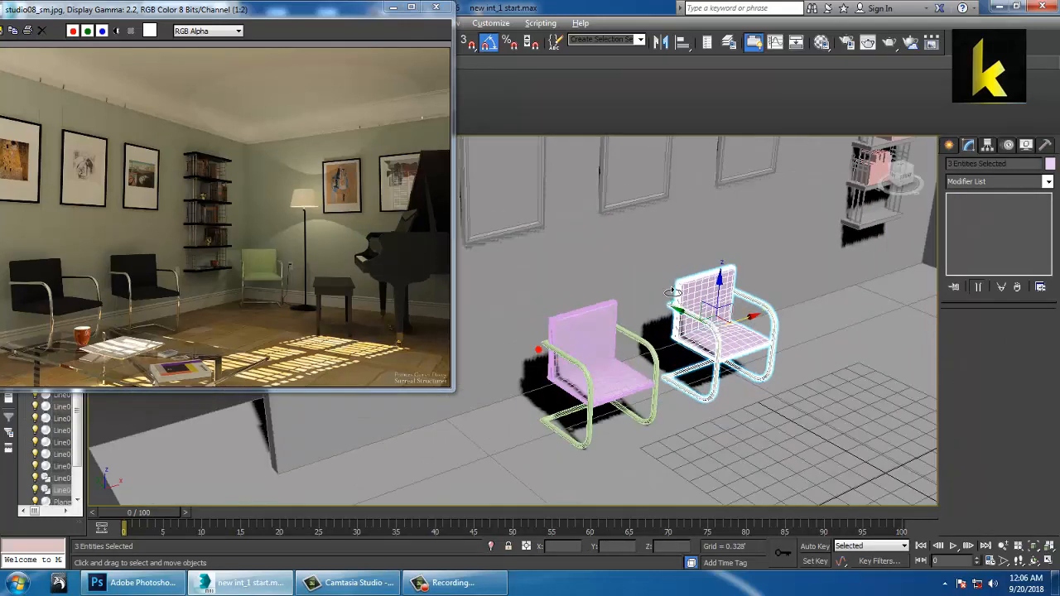
Rotate the second chair slightly about Z, without angle snapping.
alt+middle_drag(753, 293, 813, 349)
key(e)
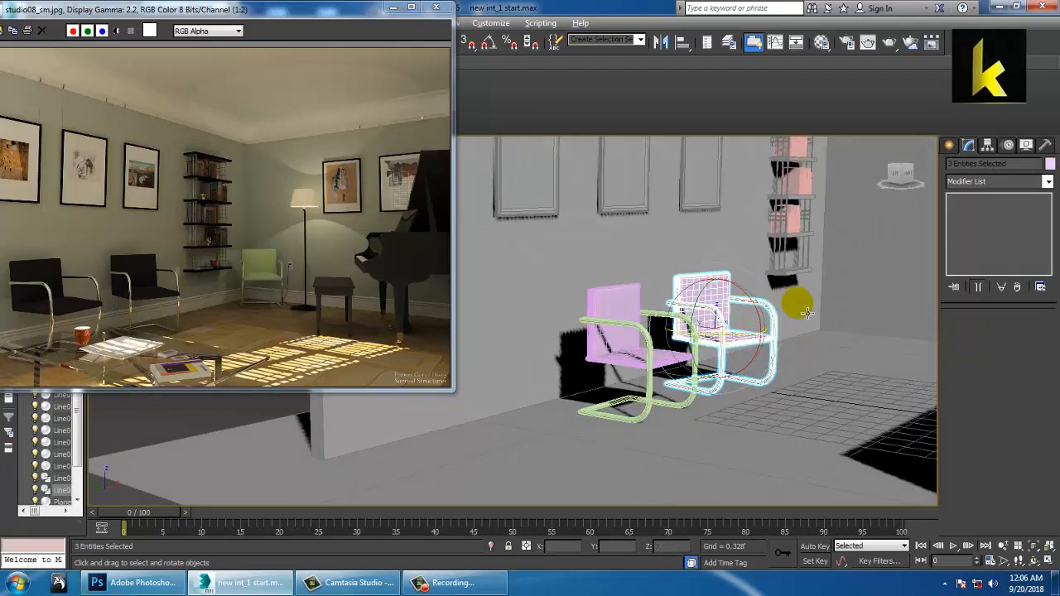
alt+middle_drag(808, 313, 687, 345)
Clone the second chair as a copy into the room's corner and rotate it about Z to face into the room.
key(w)
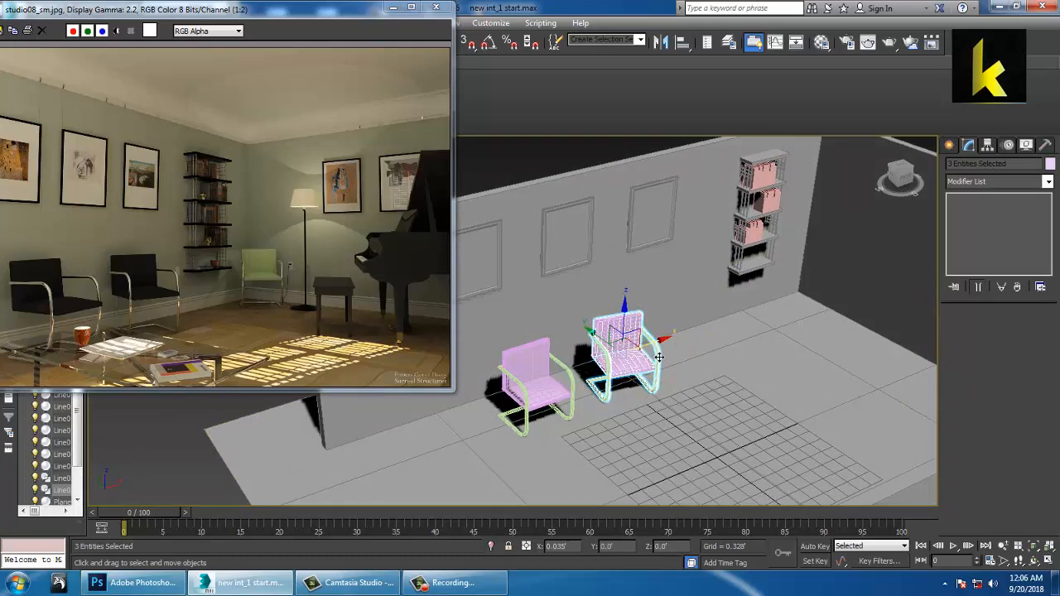
mouse_move(659, 357)
shift+mouse_down()
mouse_move(832, 340)
mouse_move(804, 335)
mouse_move(821, 332)
shift+mouse_up()
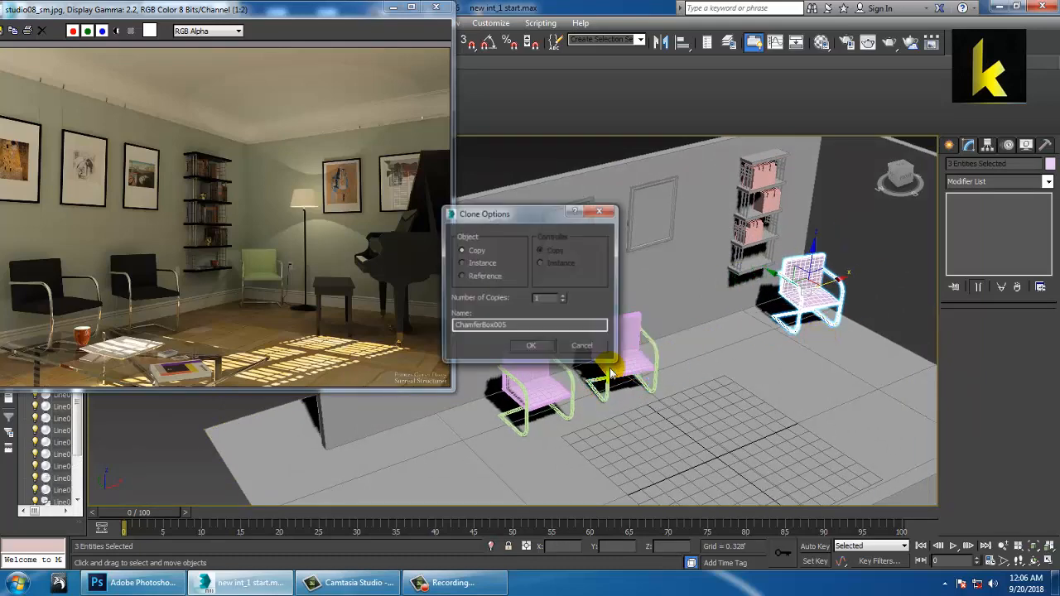
click(530, 345)
mouse_move(531, 346)
alt+middle_down()
mouse_move(819, 333)
mouse_move(710, 333)
mouse_move(729, 306)
mouse_move(745, 308)
mouse_move(703, 332)
mouse_move(743, 346)
alt+middle_up()
key(e)
key(w)
Select every object in the scene and assign them all the same light grey object color.
key(ctrl+a)
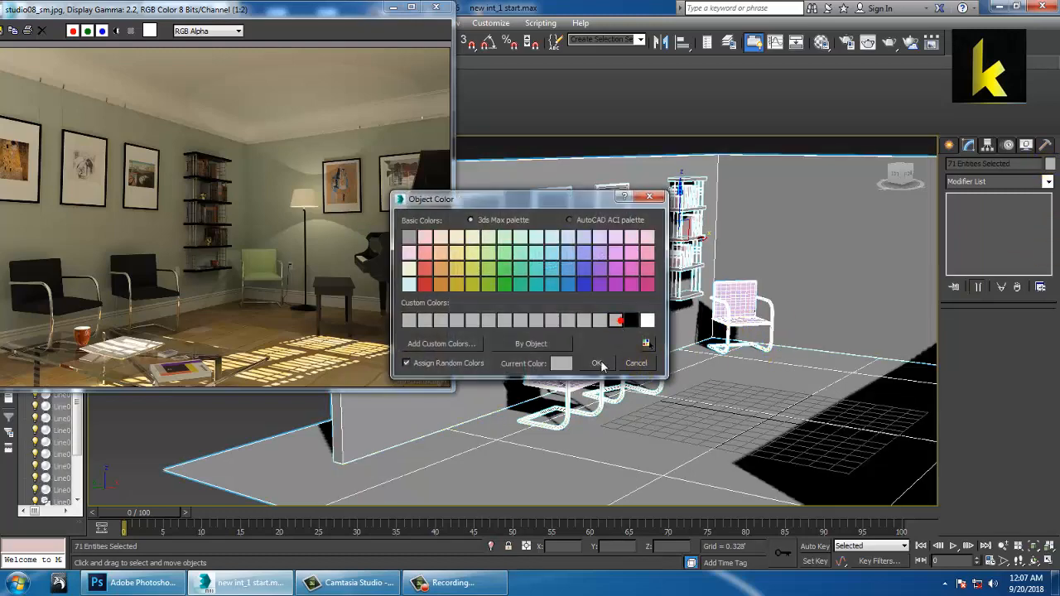
click(601, 364)
alt+middle_drag(754, 321, 513, 364)
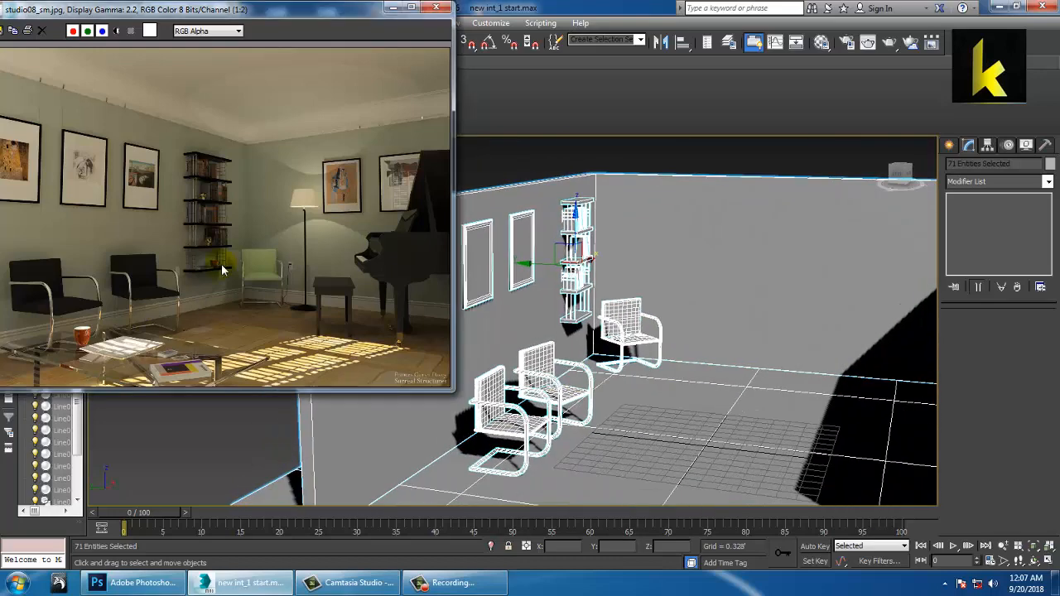
Clone the picture frame nearest the bookshelf as a copy toward the room's corner.
alt+middle_drag(786, 293, 578, 289)
click(592, 290)
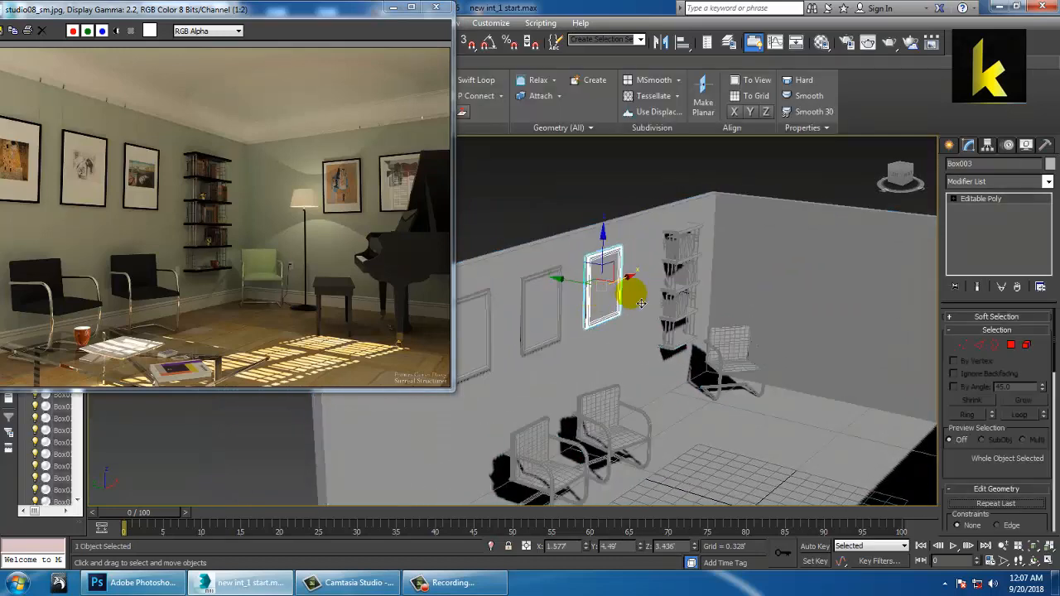
mouse_move(626, 277)
mouse_down()
mouse_move(738, 253)
mouse_move(738, 267)
mouse_move(717, 252)
mouse_up()
click(535, 351)
Rotate the copied picture frame 90° about Z and move it along X to about 6.887', onto the adjoining wall.
mouse_move(534, 351)
alt+middle_down()
mouse_move(745, 291)
mouse_move(745, 303)
mouse_move(721, 293)
mouse_move(708, 338)
alt+middle_up()
key(e)
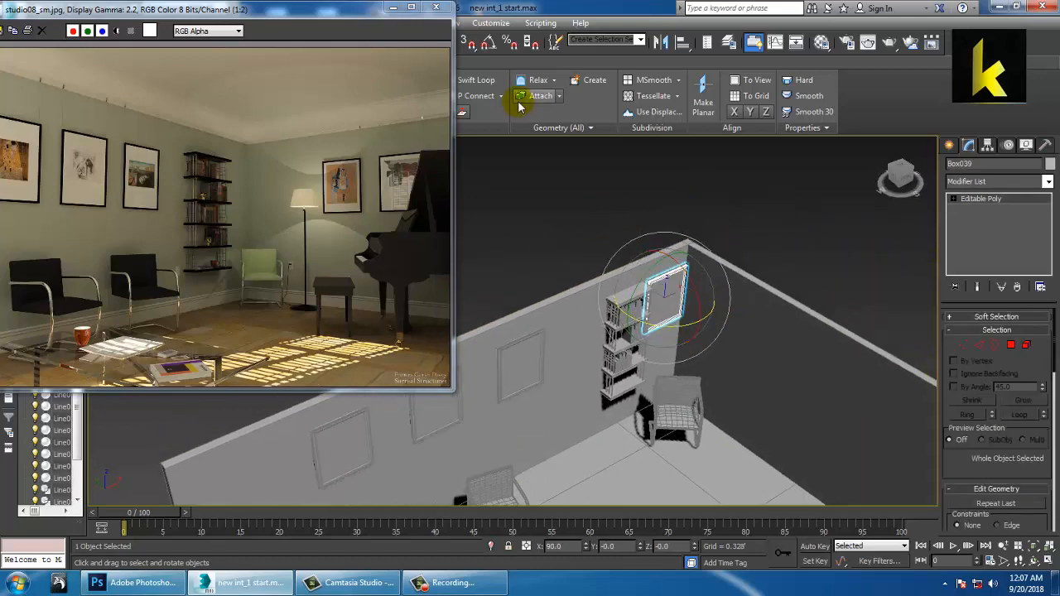
drag(697, 330, 686, 336)
key(w)
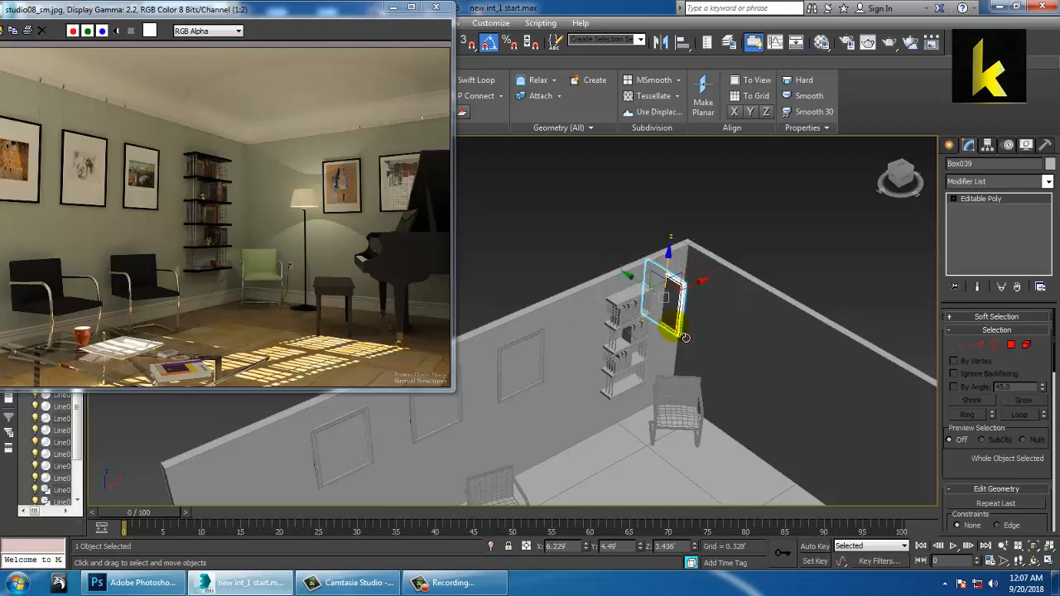
mouse_move(696, 296)
mouse_down()
mouse_move(726, 298)
mouse_move(712, 303)
mouse_up()
In the Top view, slide the picture frame along Y away from the corner so it sits on the adjoining wall.
key(alt+w)
right_click(490, 235)
key(alt+w)
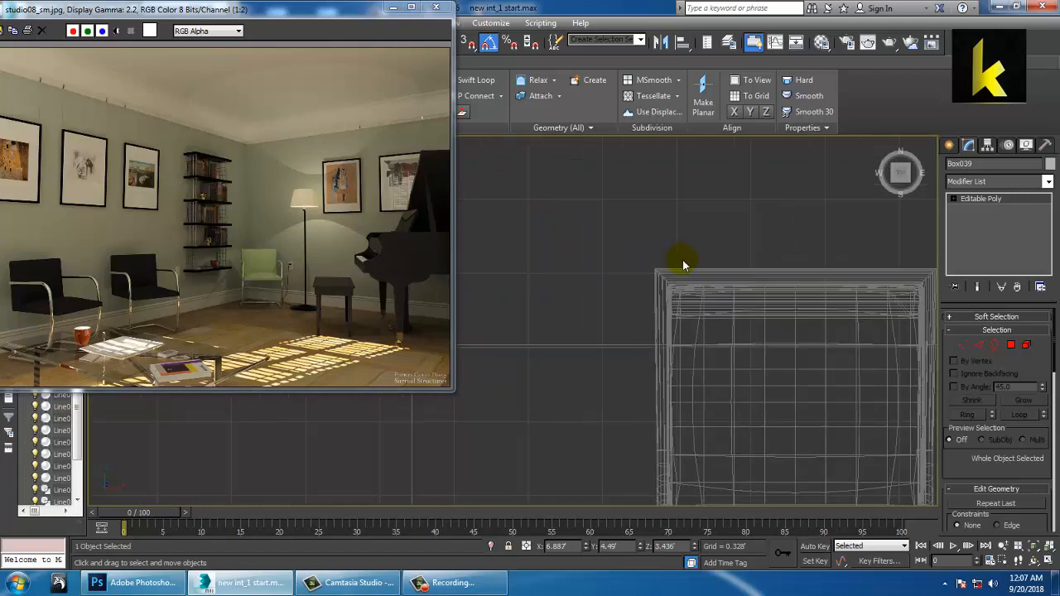
key(l)
scroll(701, 307, down, 5)
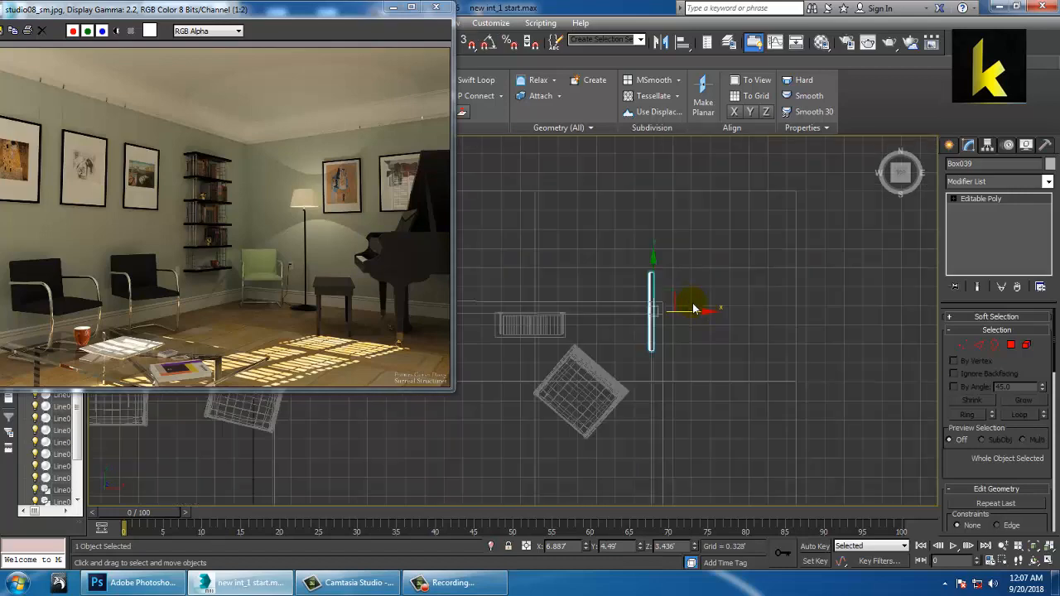
middle_drag(690, 307, 660, 266)
drag(642, 237, 641, 311)
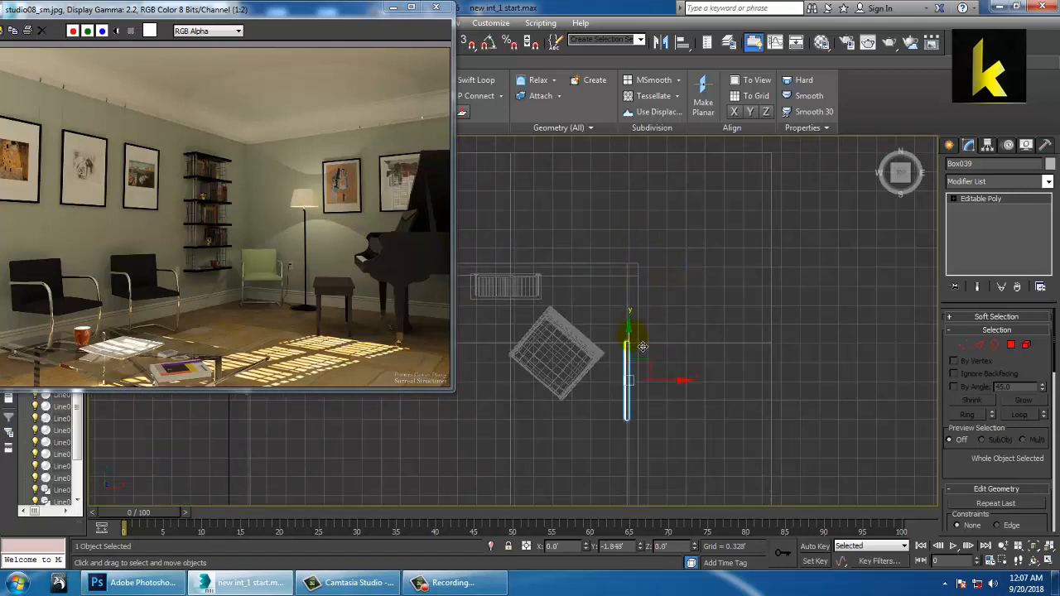
Fine-tune the picture frame's position along the adjoining wall in the Perspective view.
key(alt+w)
key(alt+w)
middle_drag(797, 403, 752, 370)
drag(648, 335, 700, 335)
alt+middle_drag(699, 336, 599, 296)
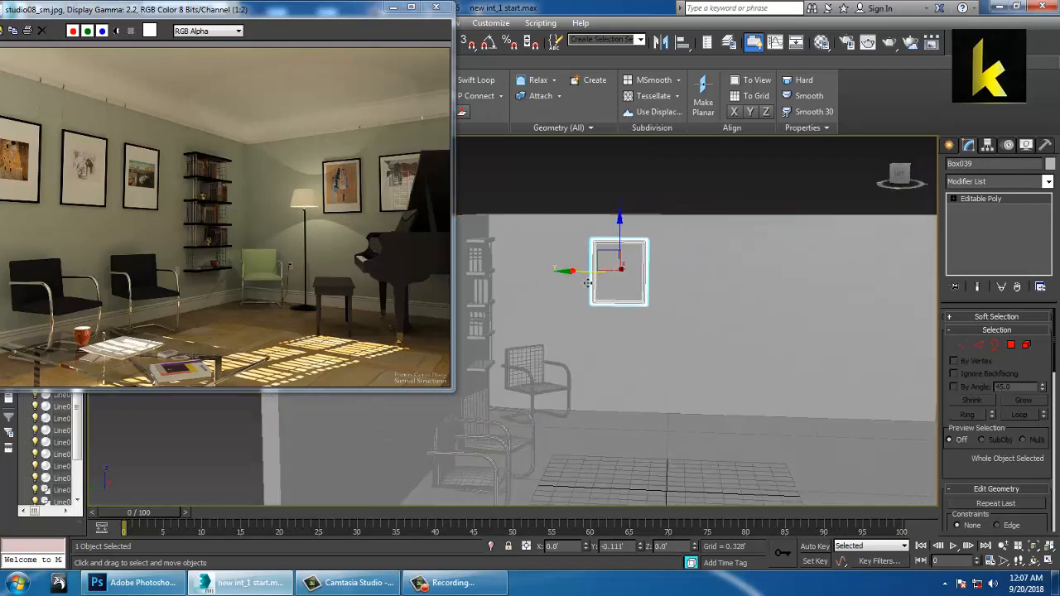
Clone the picture frame twice along the adjoining wall at even spacing, deselect it and save the scene.
mouse_move(583, 282)
shift+mouse_down()
mouse_move(725, 290)
mouse_move(694, 300)
shift+mouse_up()
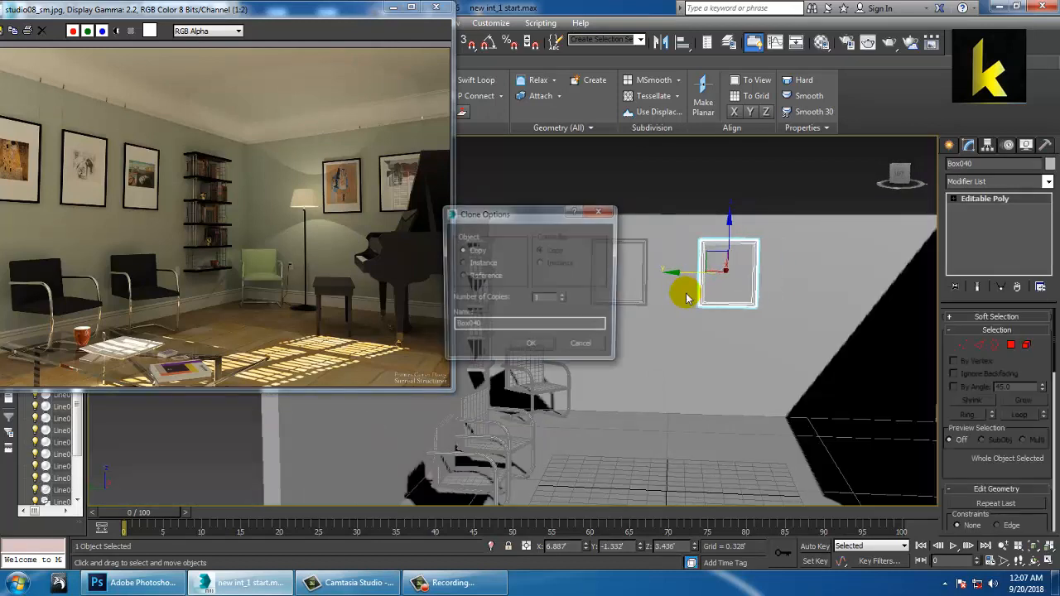
click(532, 348)
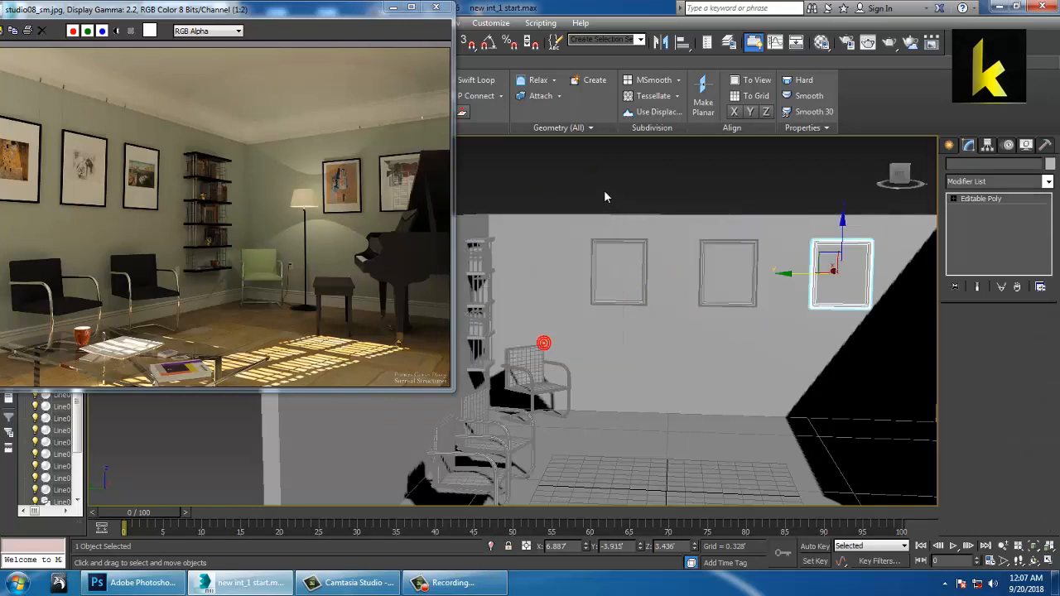
click(604, 190)
mouse_move(604, 190)
alt+middle_down()
mouse_move(714, 324)
mouse_move(767, 345)
alt+middle_up()
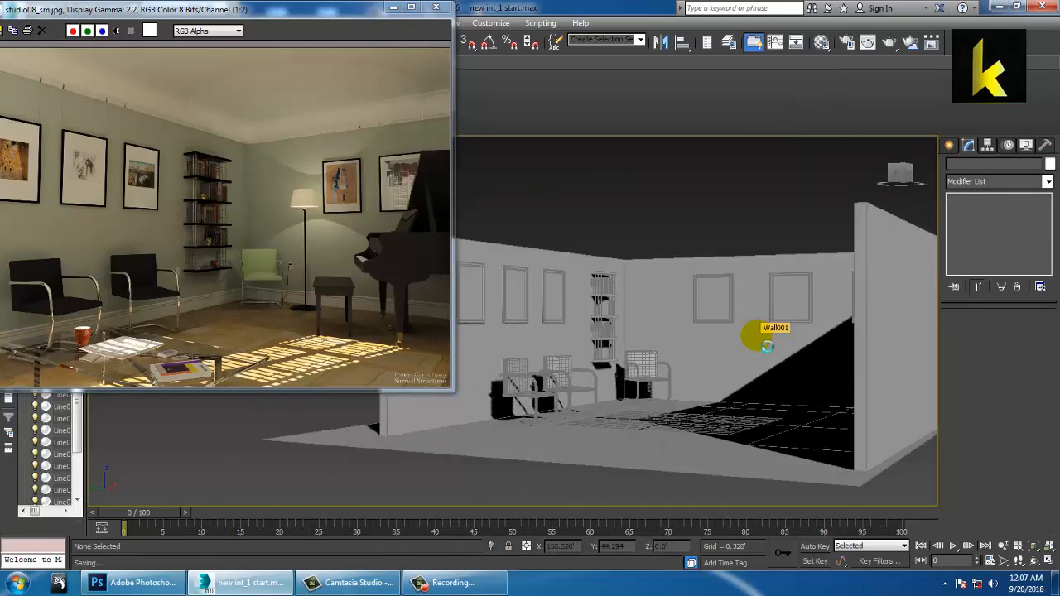
Create a standard-primitive cylinder with a radius of about 0.395' and height of about 0.682' on the floor near the picture-frame wall.
click(768, 346)
alt+middle_drag(736, 303, 729, 346)
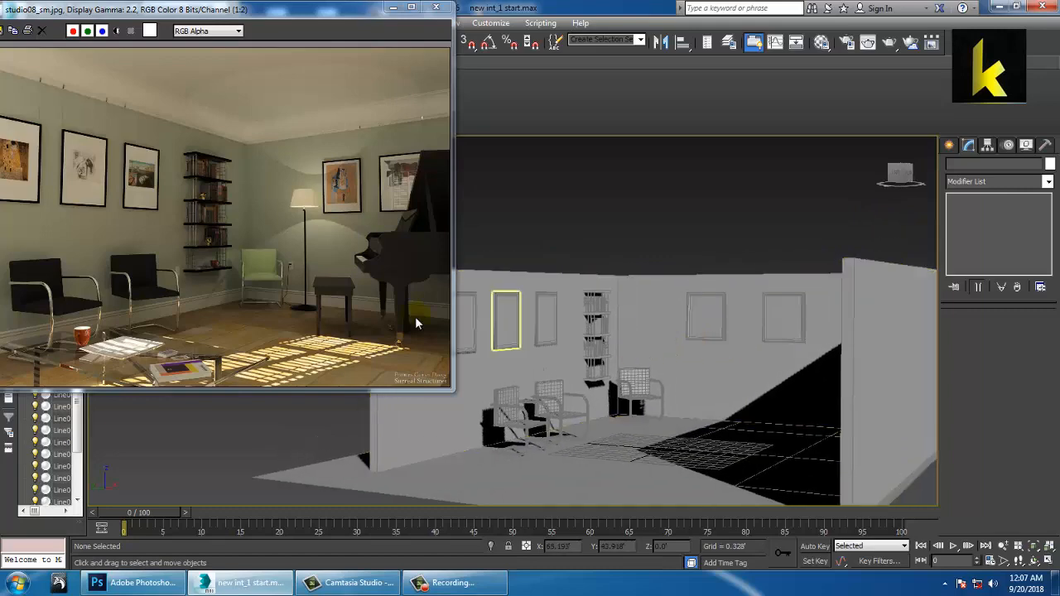
mouse_move(611, 285)
alt+middle_down()
mouse_move(667, 312)
mouse_move(614, 296)
alt+middle_up()
scroll(667, 312, up, 3)
middle_drag(613, 296, 663, 297)
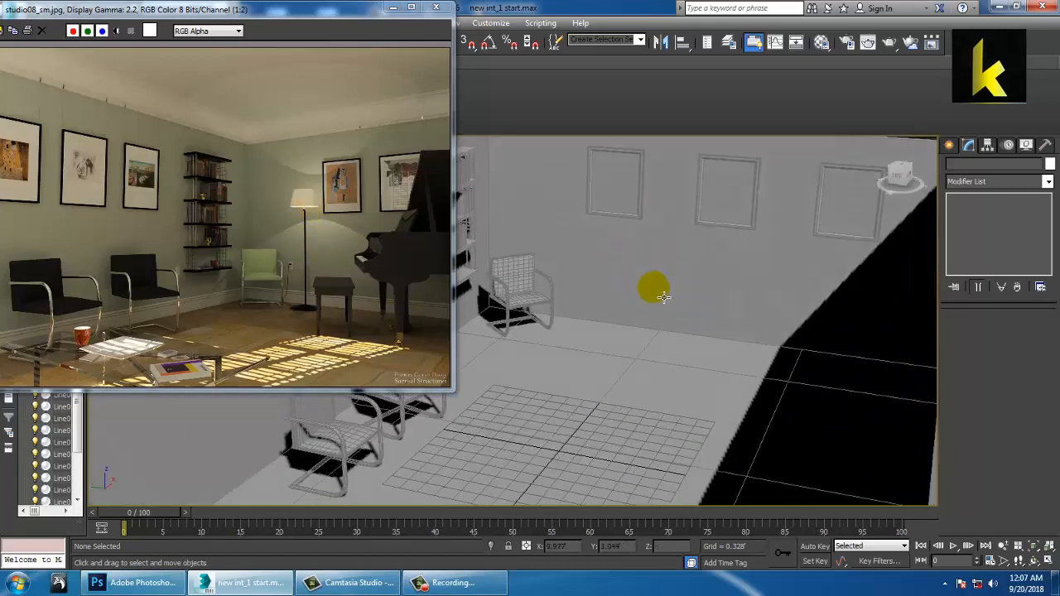
click(949, 146)
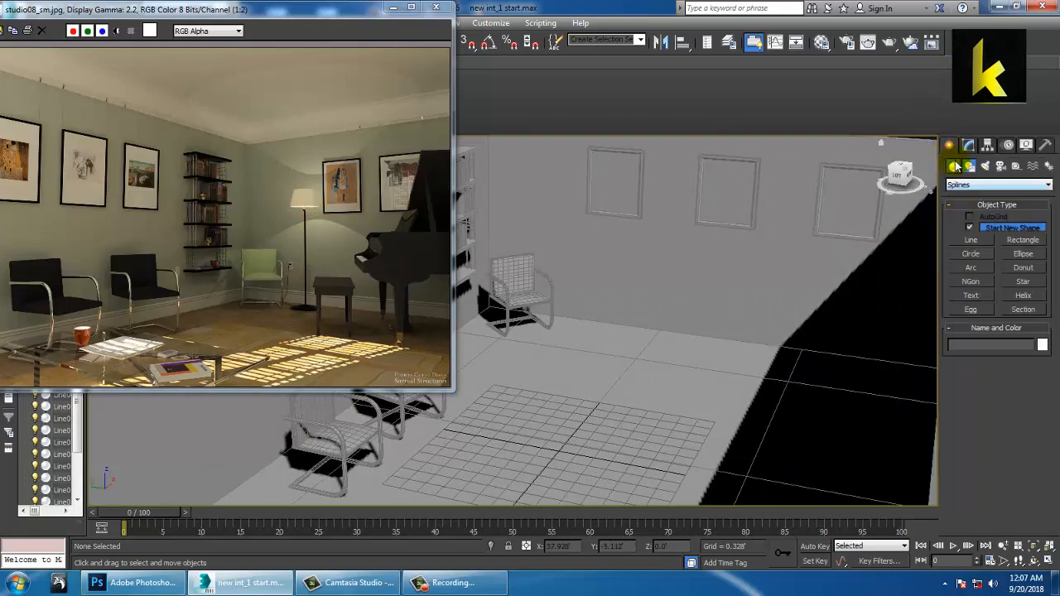
click(955, 165)
click(963, 185)
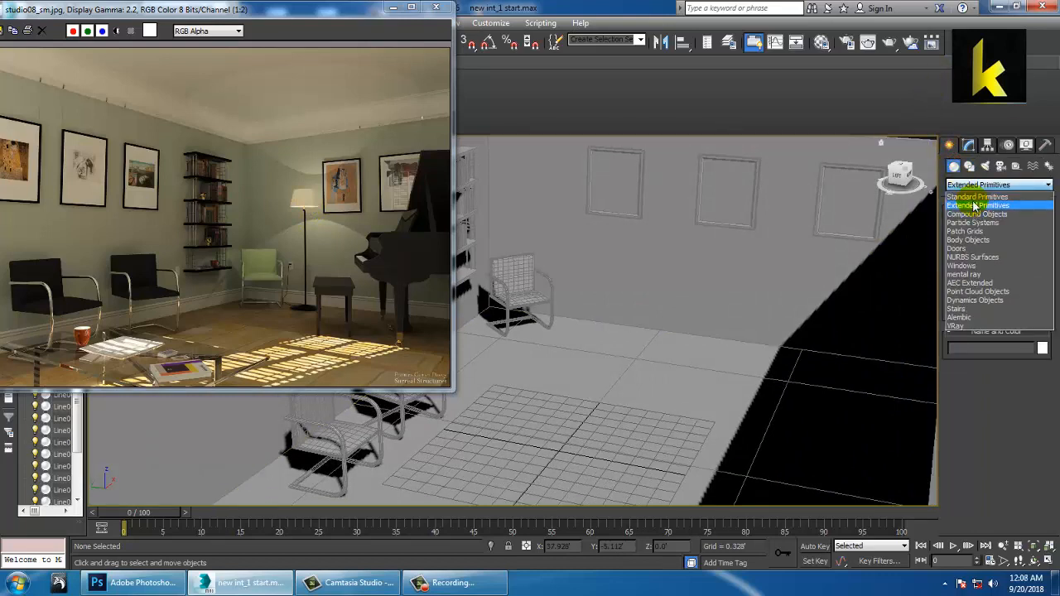
click(971, 197)
click(970, 257)
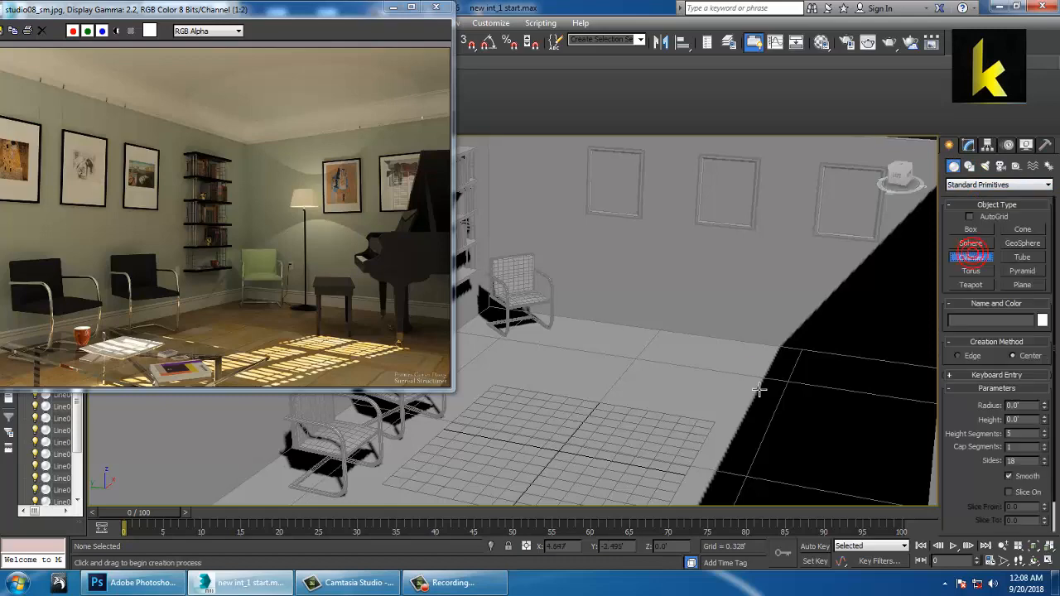
middle_drag(759, 391, 745, 367)
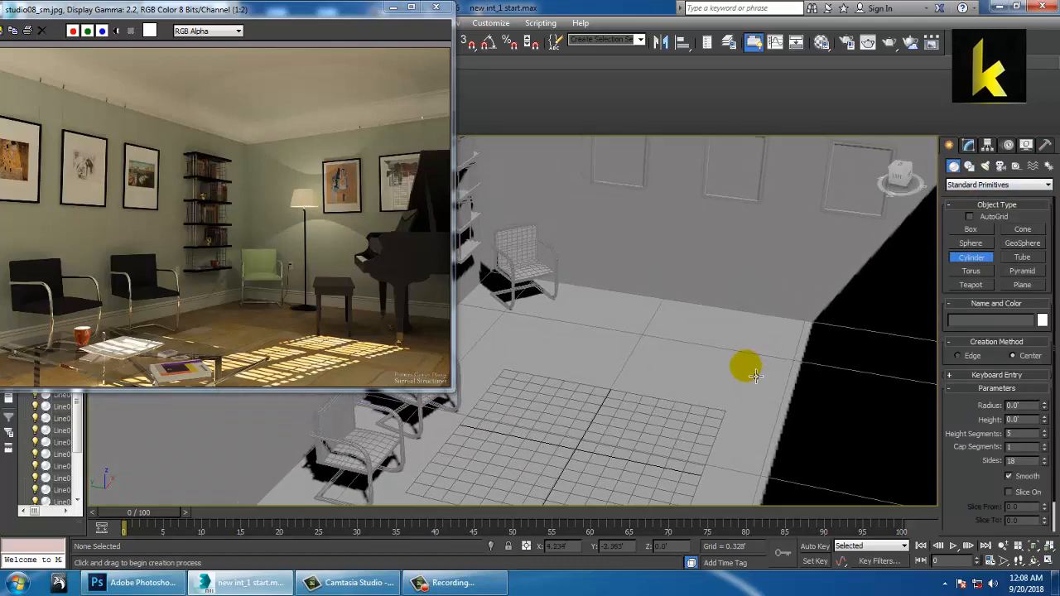
scroll(631, 358, up, 2)
drag(632, 365, 638, 367)
click(627, 310)
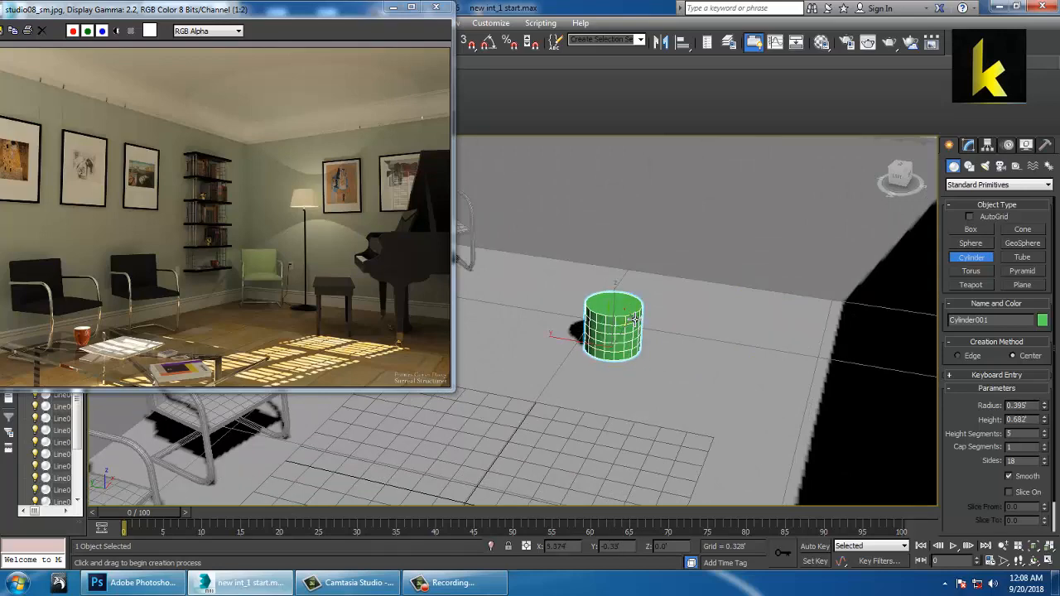
right_click(627, 310)
Apply a Taper modifier to the cylinder with an amount of -0.39 to form a lampshade.
alt+middle_drag(627, 315, 686, 350)
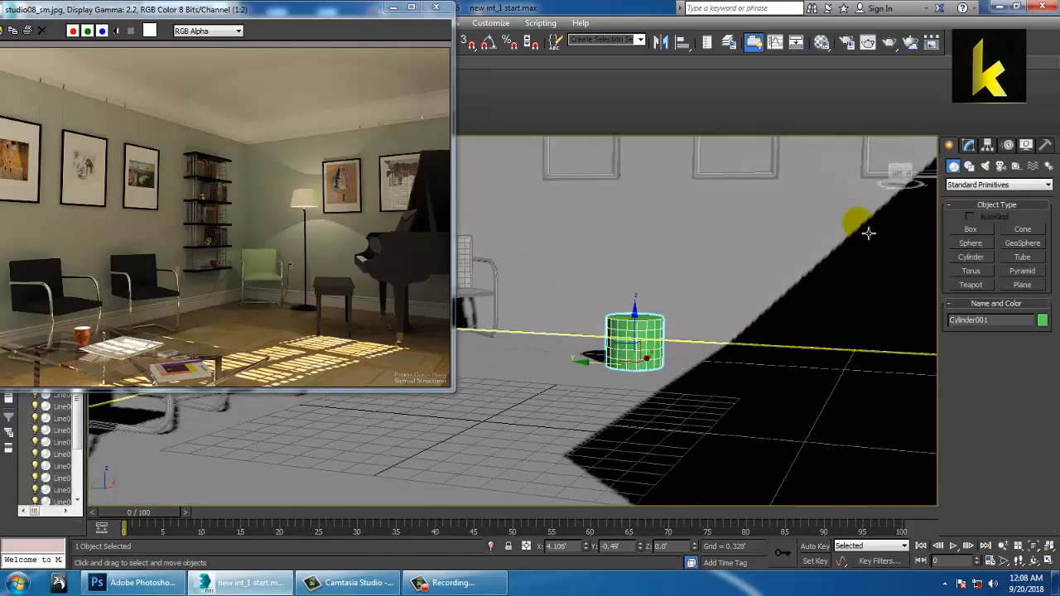
click(969, 145)
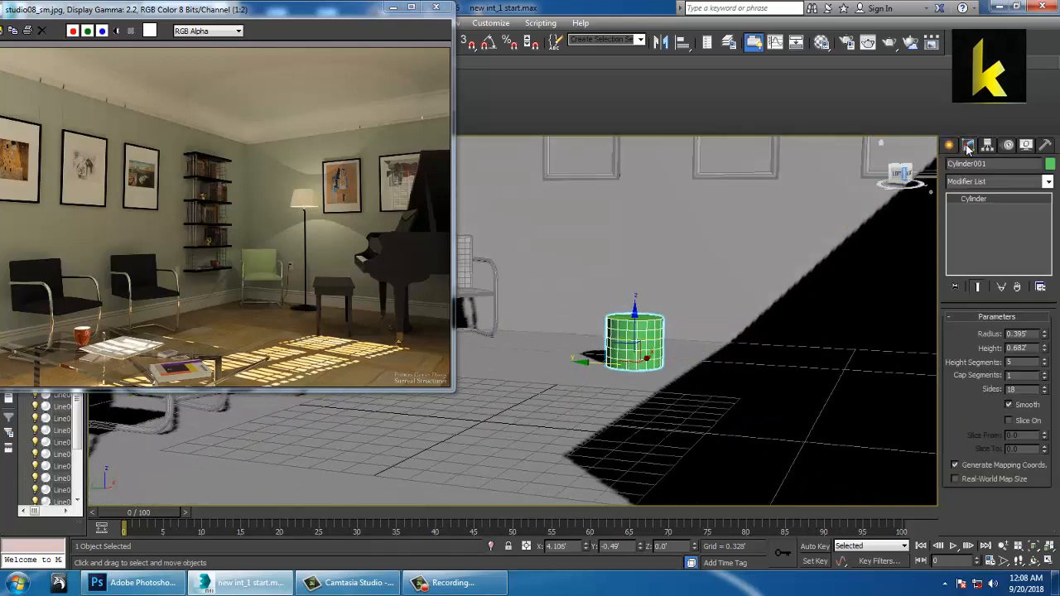
click(1048, 182)
key(t)
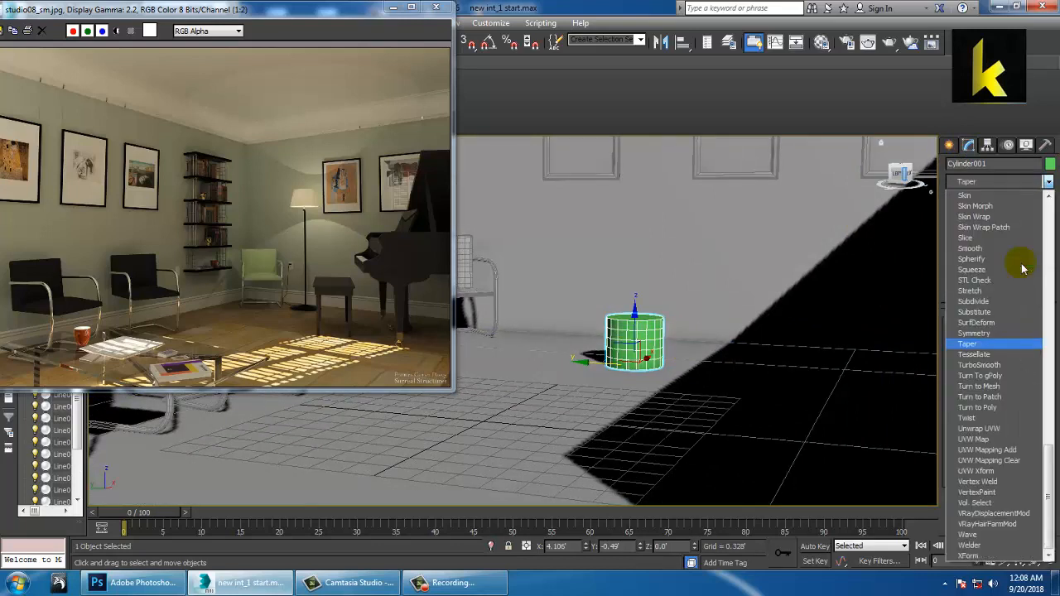
key(Return)
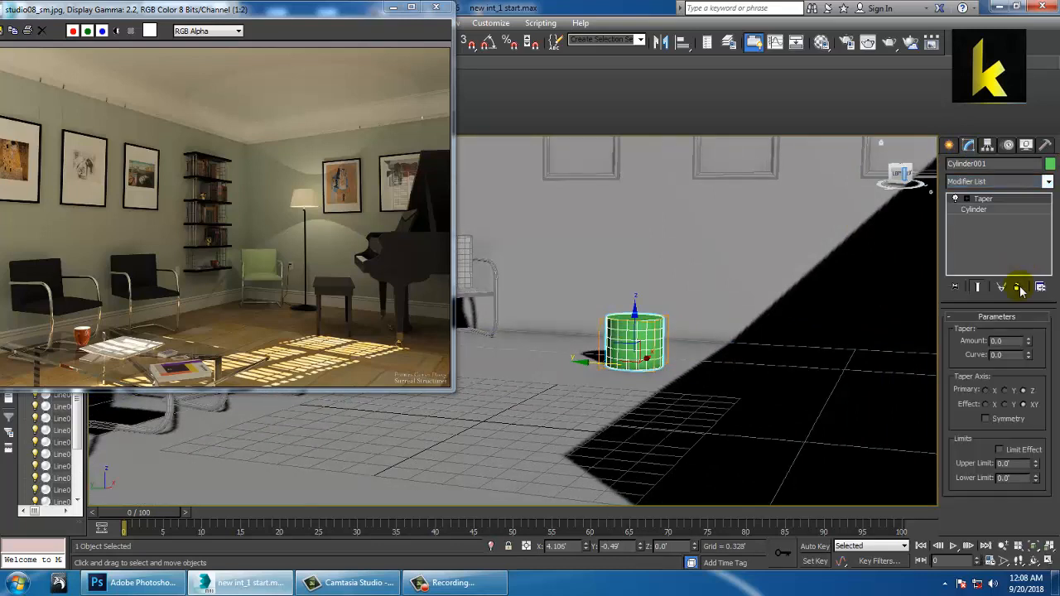
drag(1030, 341, 1034, 364)
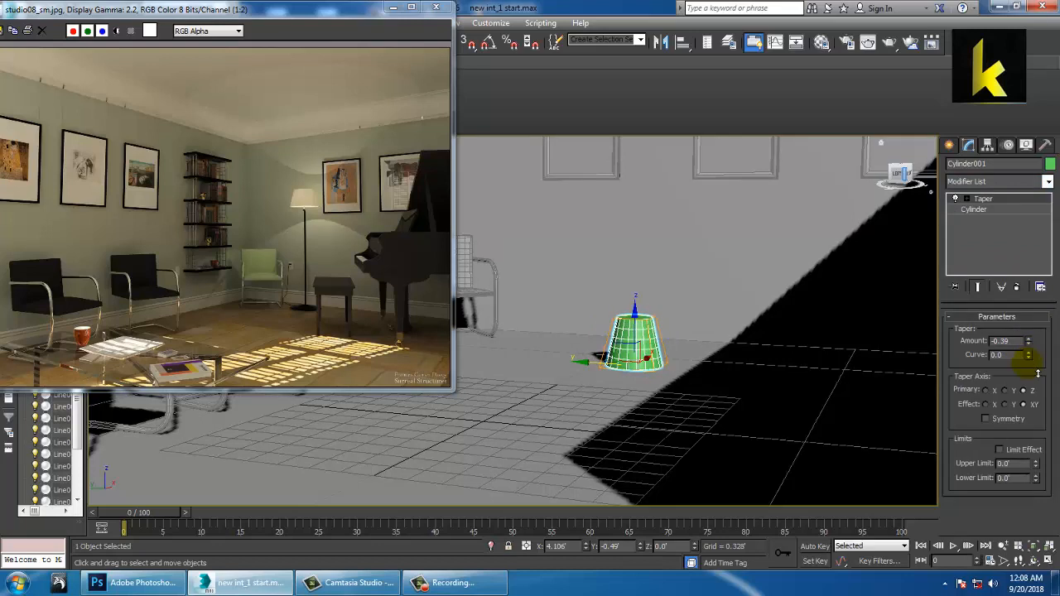
Reduce the base cylinder's height to about 0.43' and convert the tapered lampshade to an Editable Poly.
click(983, 209)
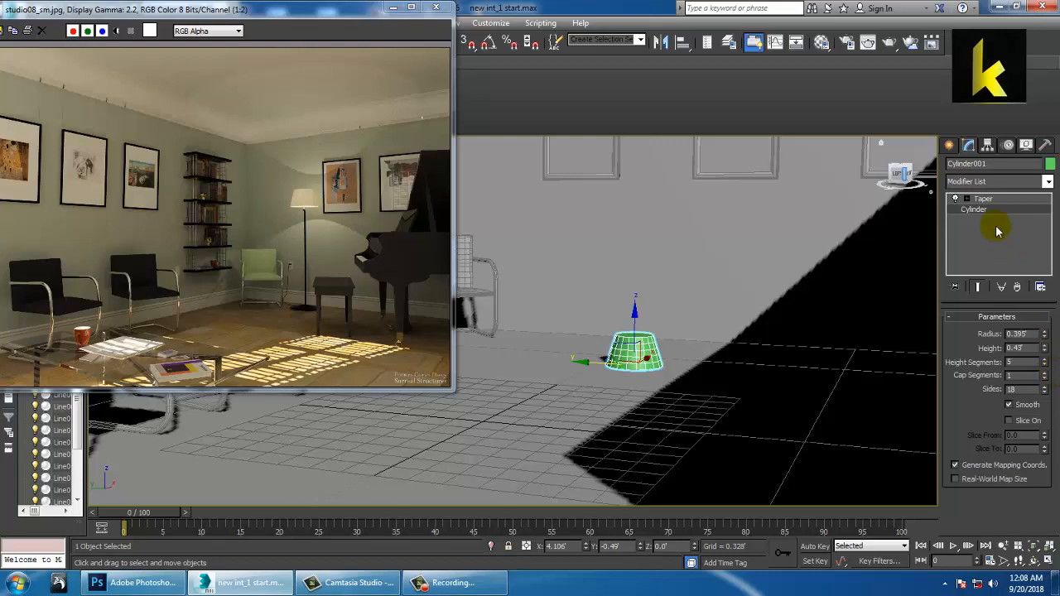
alt+middle_drag(644, 356, 621, 361)
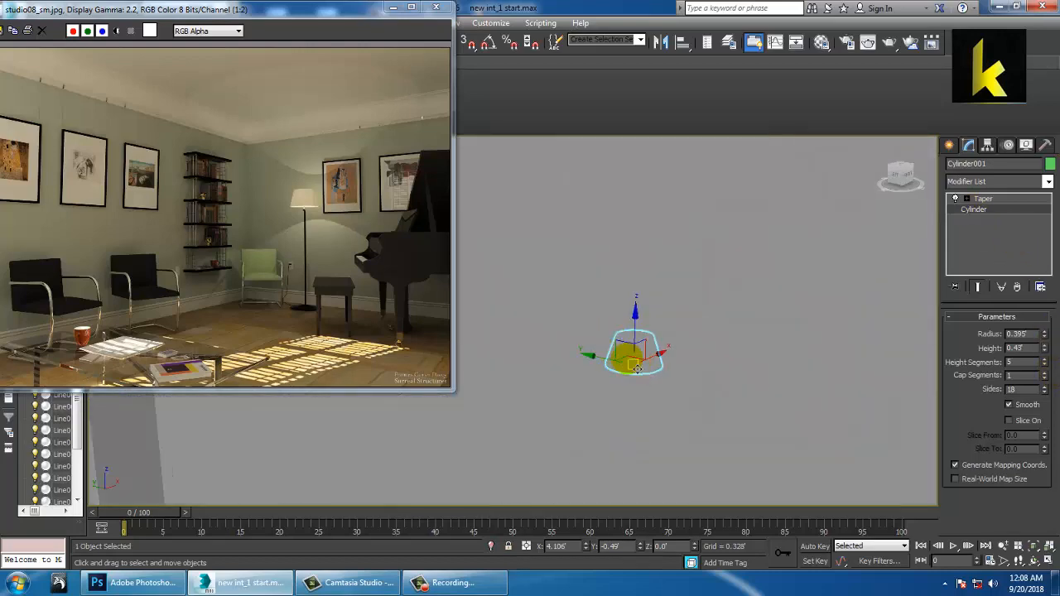
right_click(638, 369)
mouse_move(674, 486)
click(819, 500)
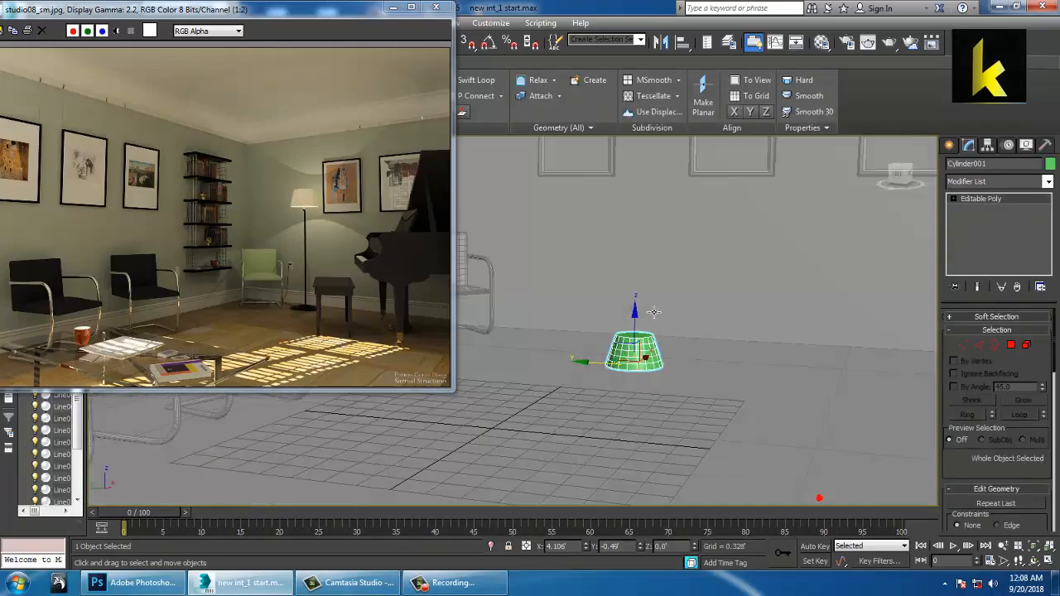
In the Top view, move the lampshade to about X 5.781', Y 0.534', between the corner chair and the adjoining wall.
scroll(663, 356, down, 5)
alt+middle_drag(669, 365, 644, 373)
key(alt+w)
right_click(486, 268)
key(alt+w)
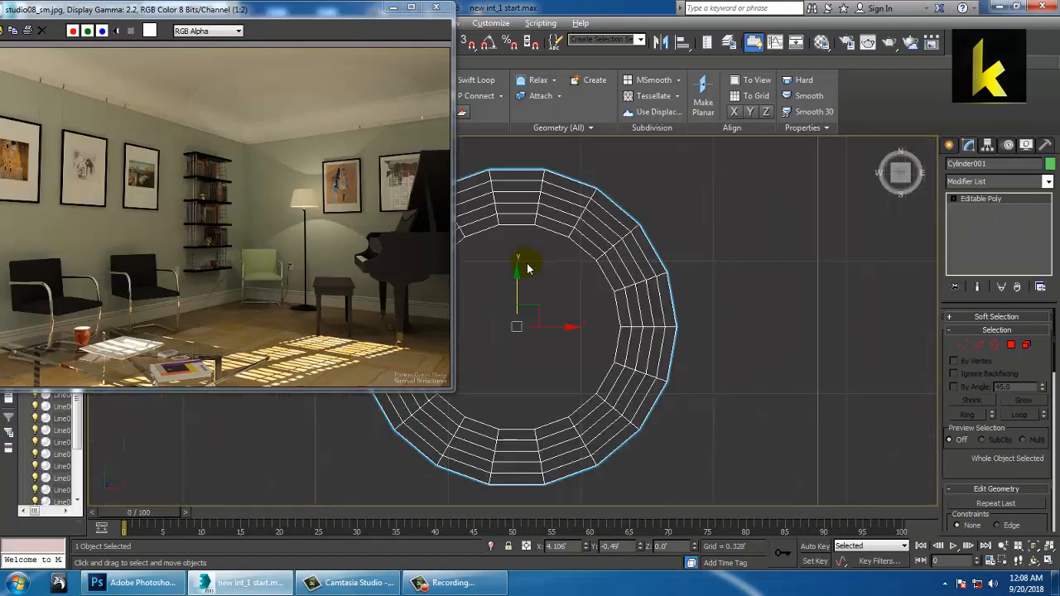
scroll(528, 267, down, 8)
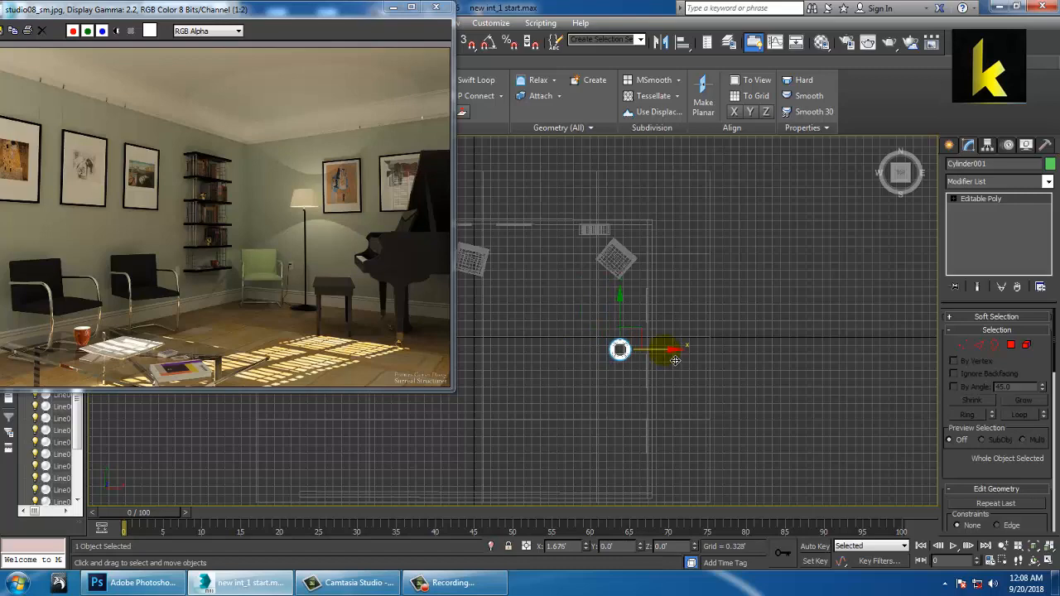
In the Perspective view, raise the lampshade to about Z 3.072' and shift it along Y to about 1.028'.
key(alt+w)
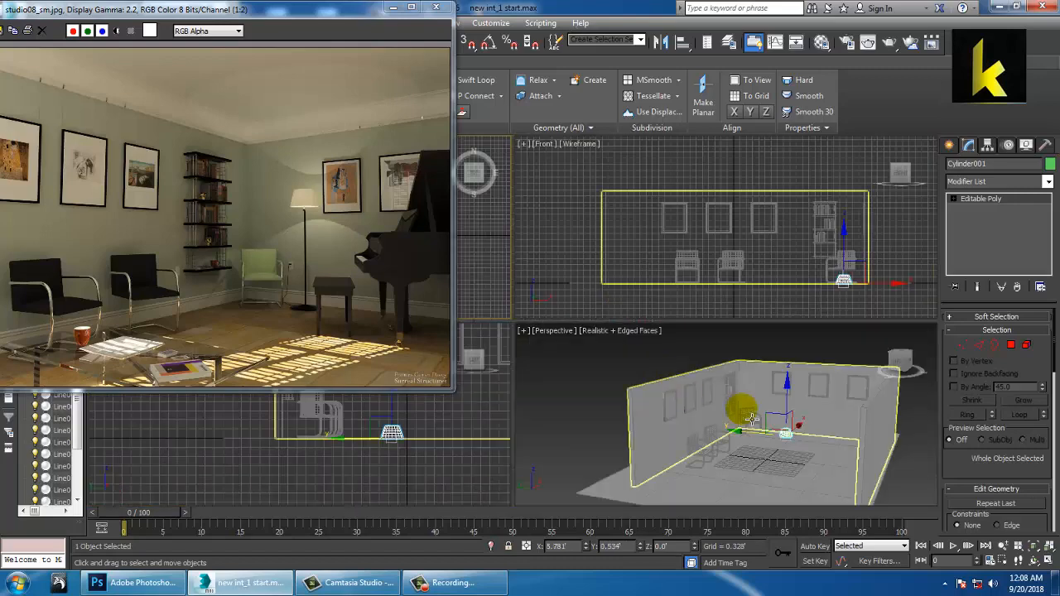
key(alt+w)
middle_drag(743, 409, 634, 363)
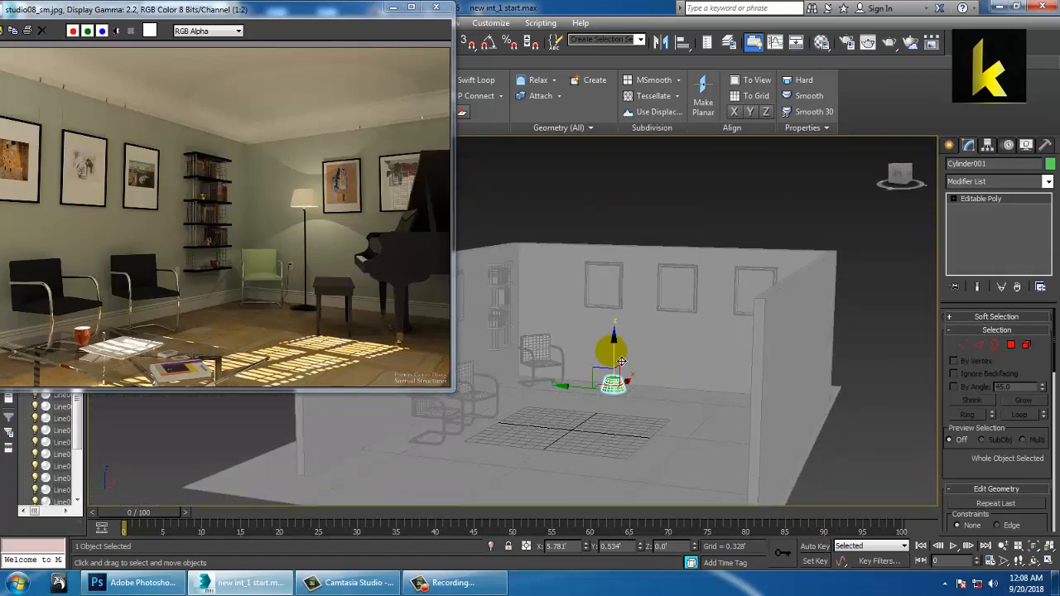
drag(614, 361, 618, 256)
alt+middle_drag(618, 256, 847, 317)
scroll(828, 347, up, 3)
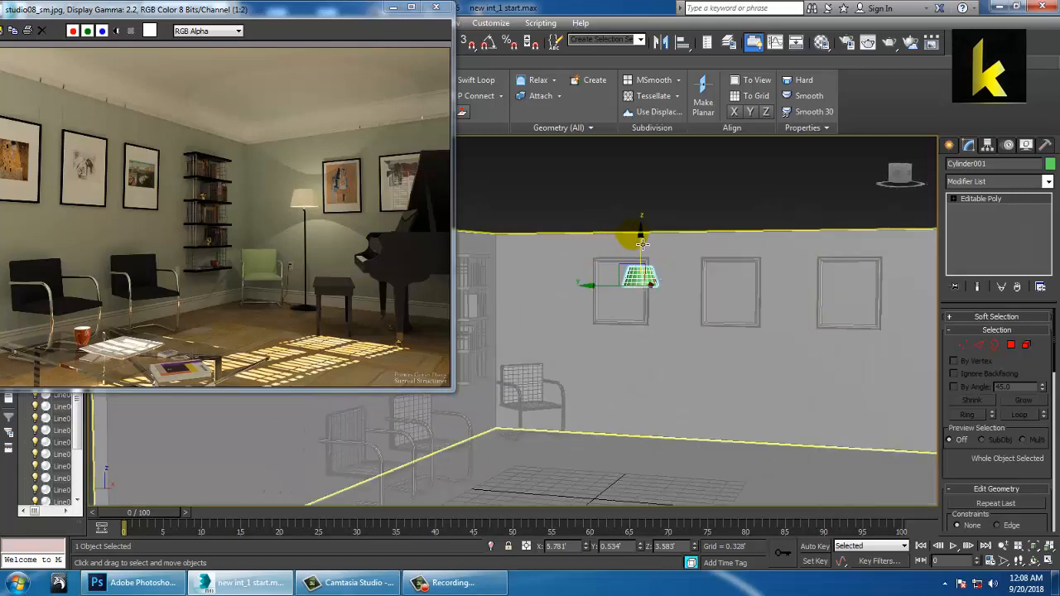
drag(643, 243, 648, 266)
drag(599, 307, 579, 306)
Select the lampshade's bottom polygon and inset it by 0.067' to form the rim.
alt+middle_drag(625, 327, 739, 304)
scroll(702, 259, up, 3)
scroll(745, 327, up, 2)
scroll(740, 304, up, 2)
click(1010, 346)
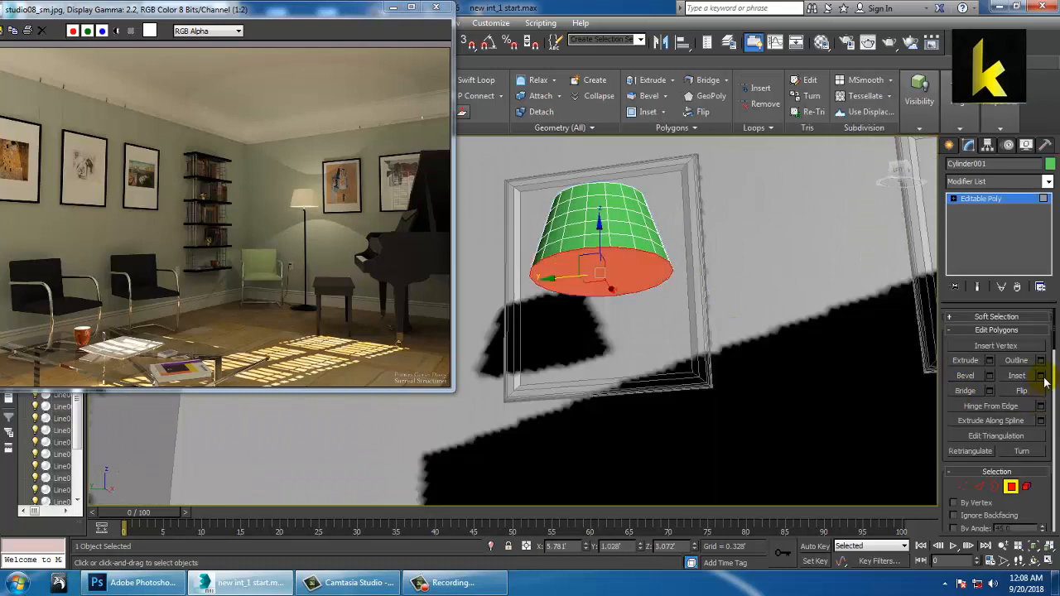
click(1042, 376)
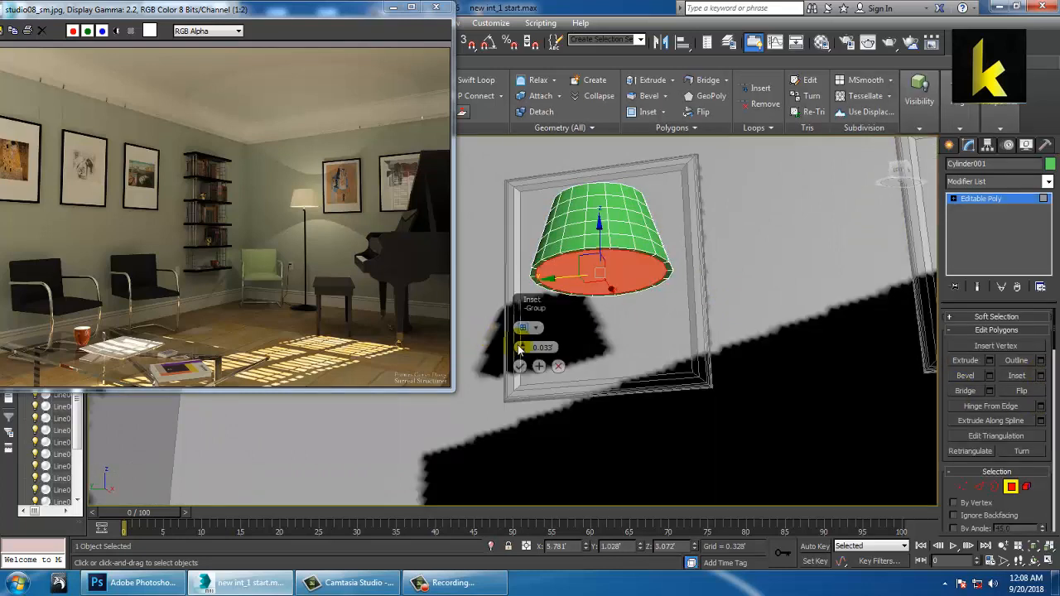
drag(522, 348, 522, 348)
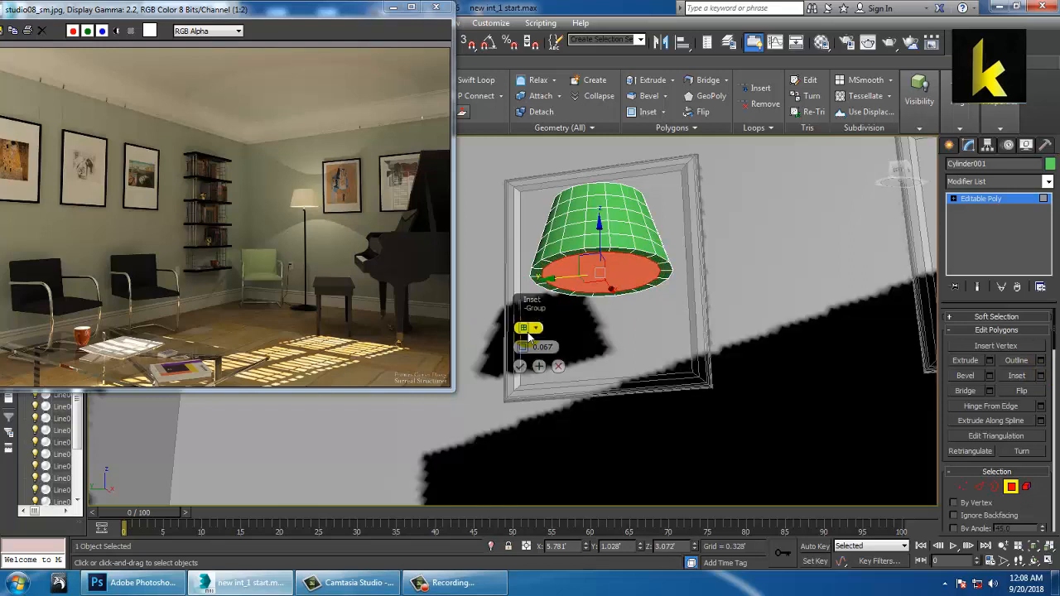
click(522, 368)
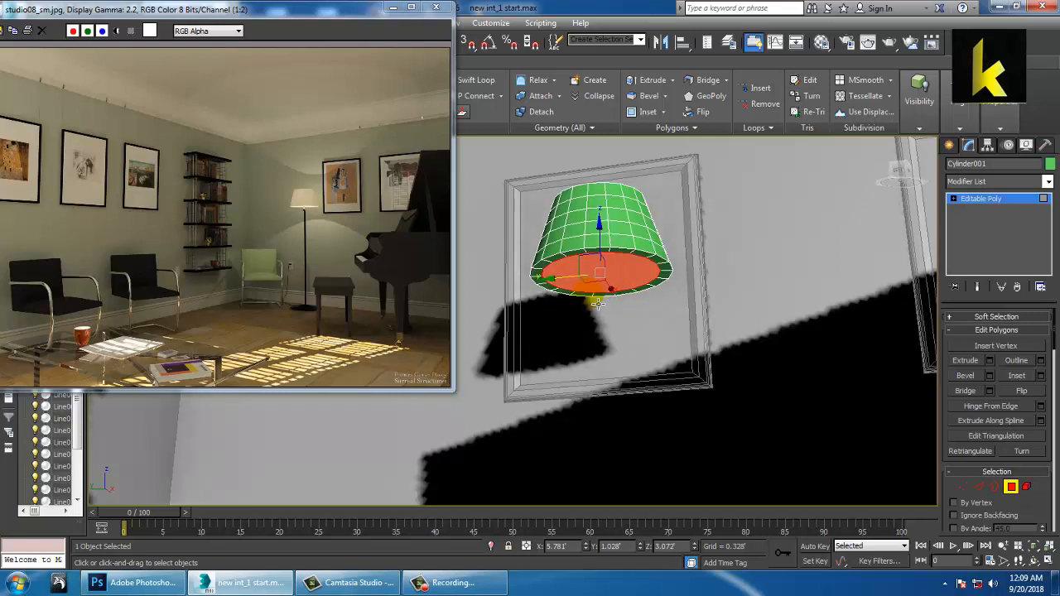
Bevel the inset bottom polygon inward with height -0.114' and outline -0.033' to hollow the shade.
click(991, 376)
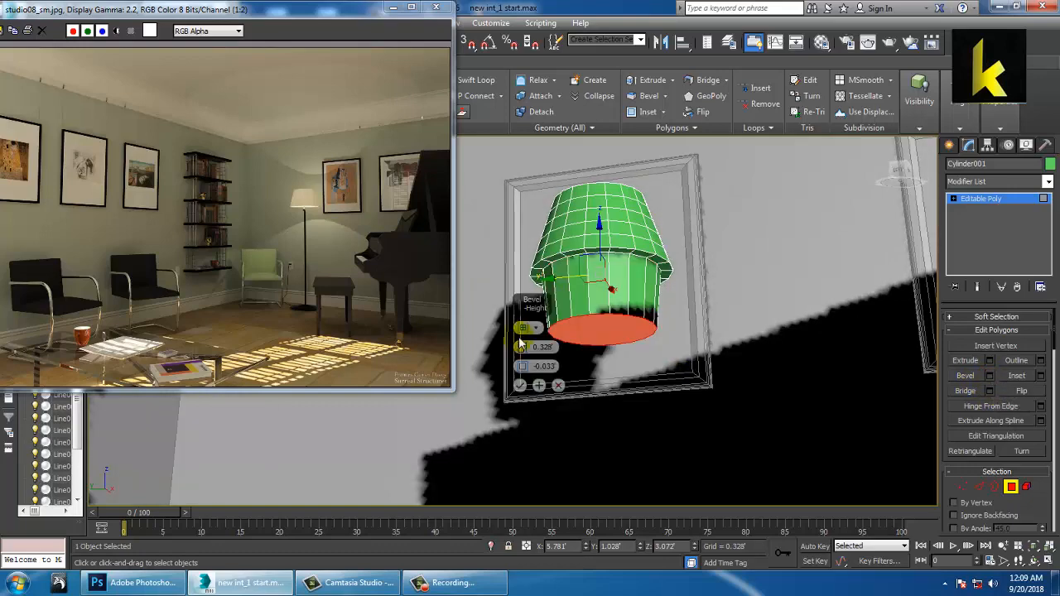
drag(522, 352, 539, 426)
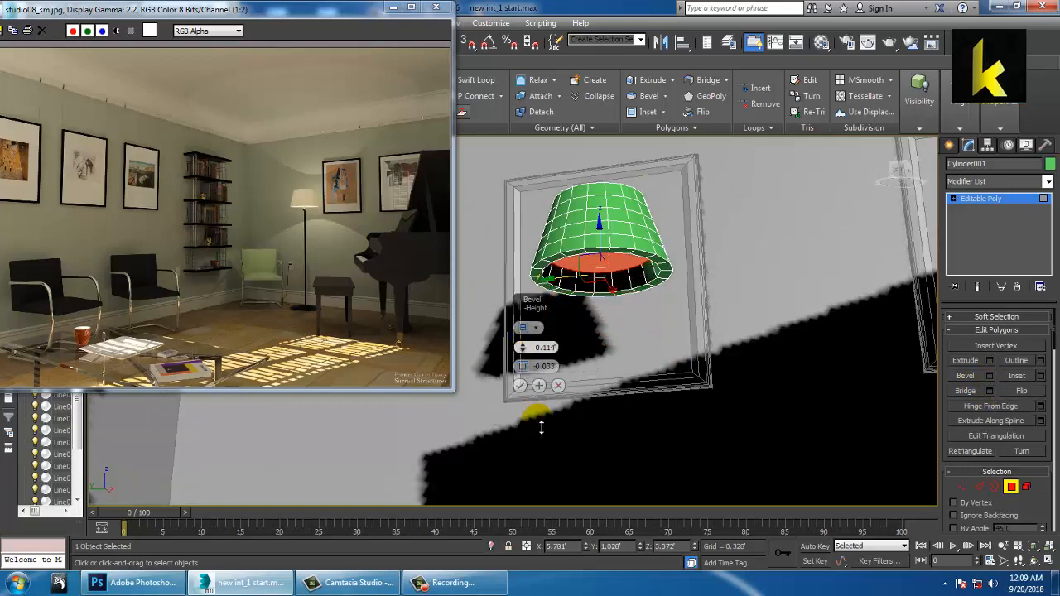
alt+middle_drag(647, 264, 645, 247)
scroll(649, 253, up, 1)
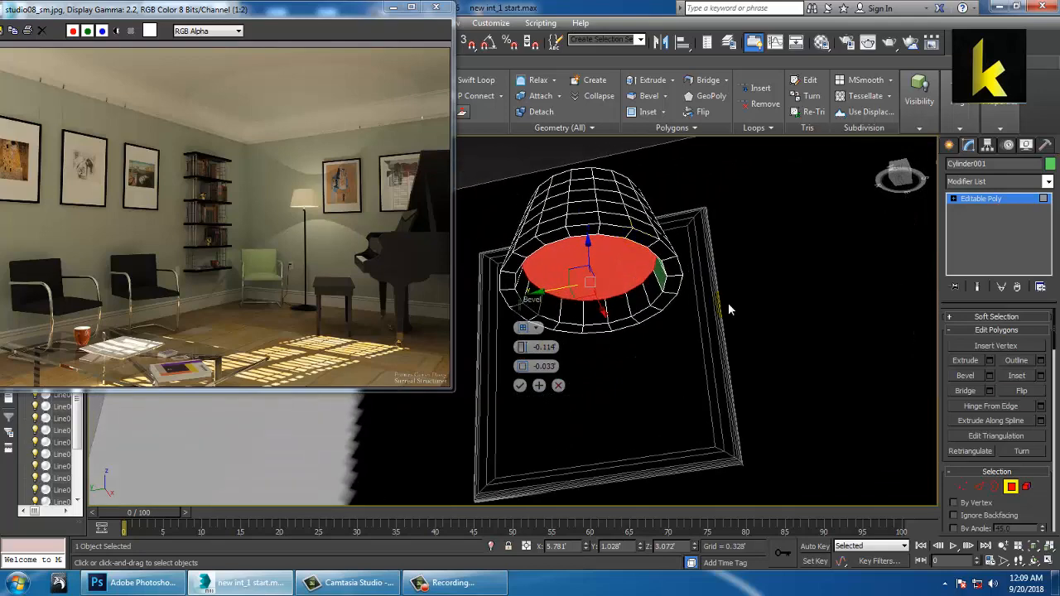
click(519, 385)
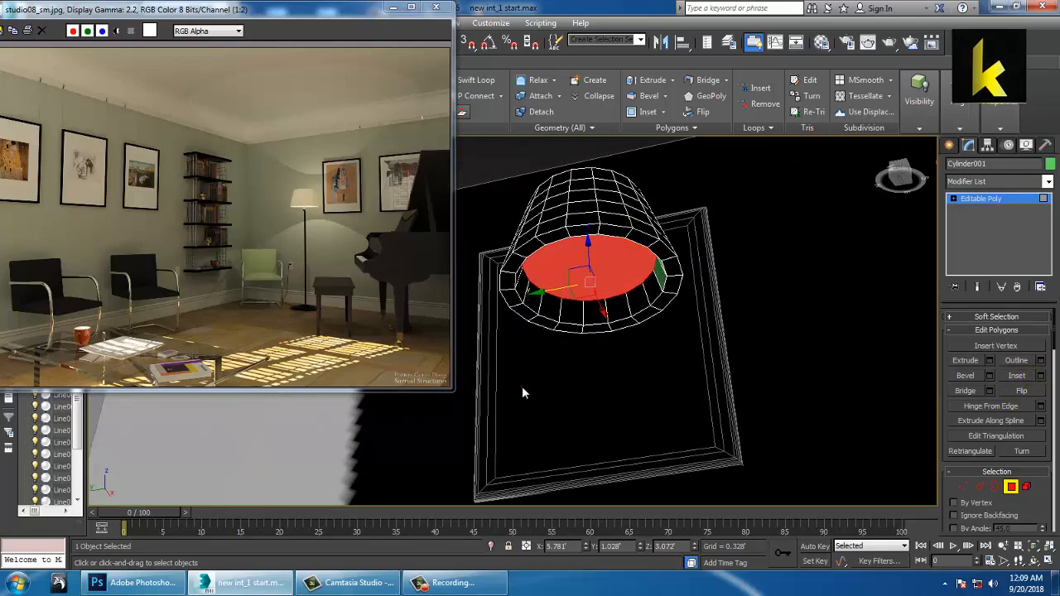
Inset the recessed polygon by 0.241' to leave a small disc at the shade's centre.
click(1041, 377)
alt+middle_drag(751, 297, 683, 288)
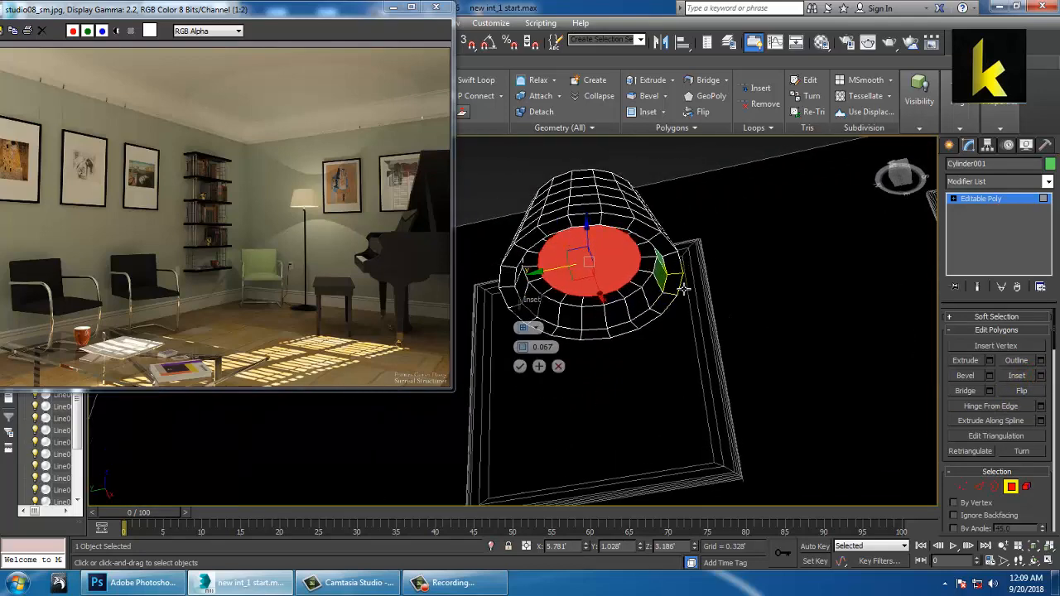
drag(522, 347, 510, 324)
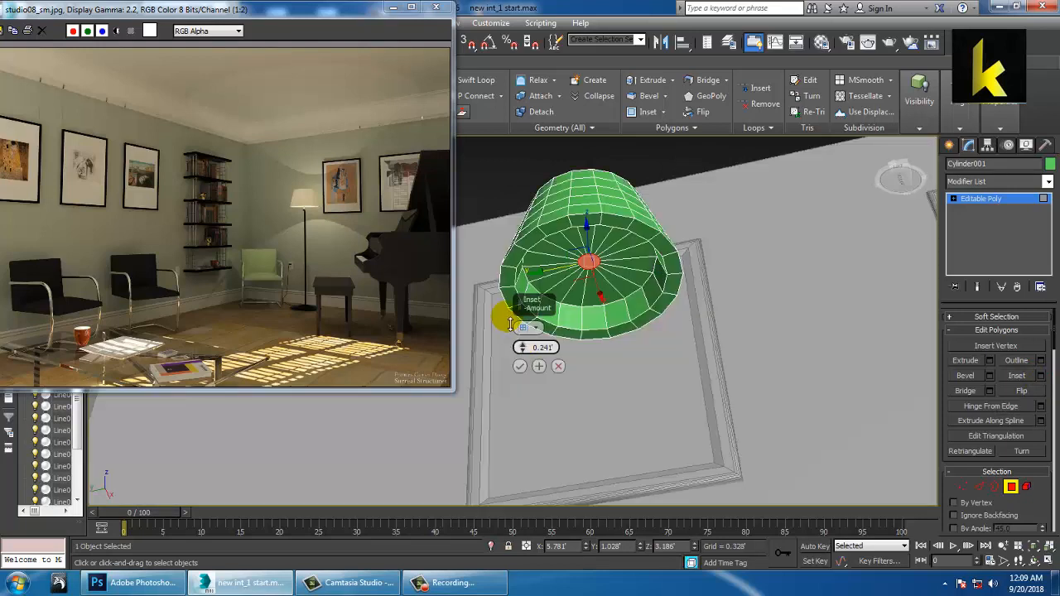
click(519, 366)
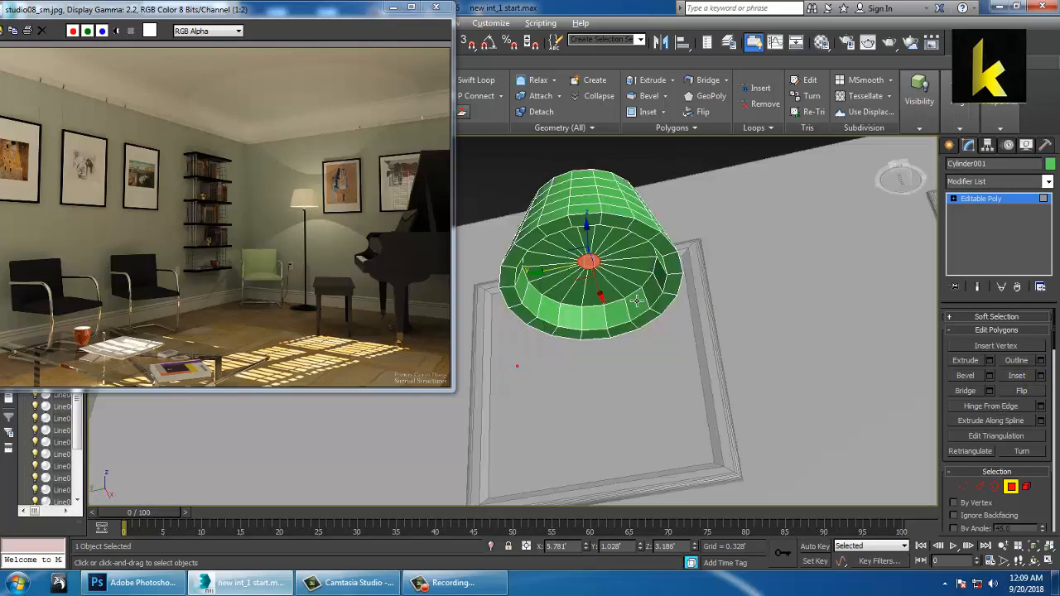
Bevel the small central polygon outward twice at height 0.073', with outline 0.035' on the first bevel and -0.046' on the second.
click(988, 376)
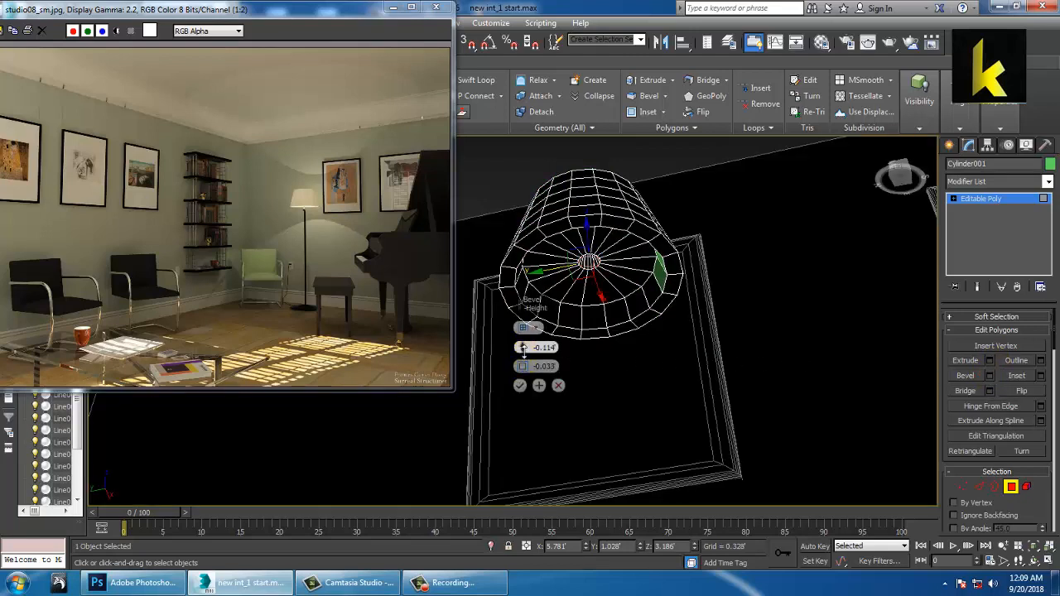
drag(522, 366, 522, 366)
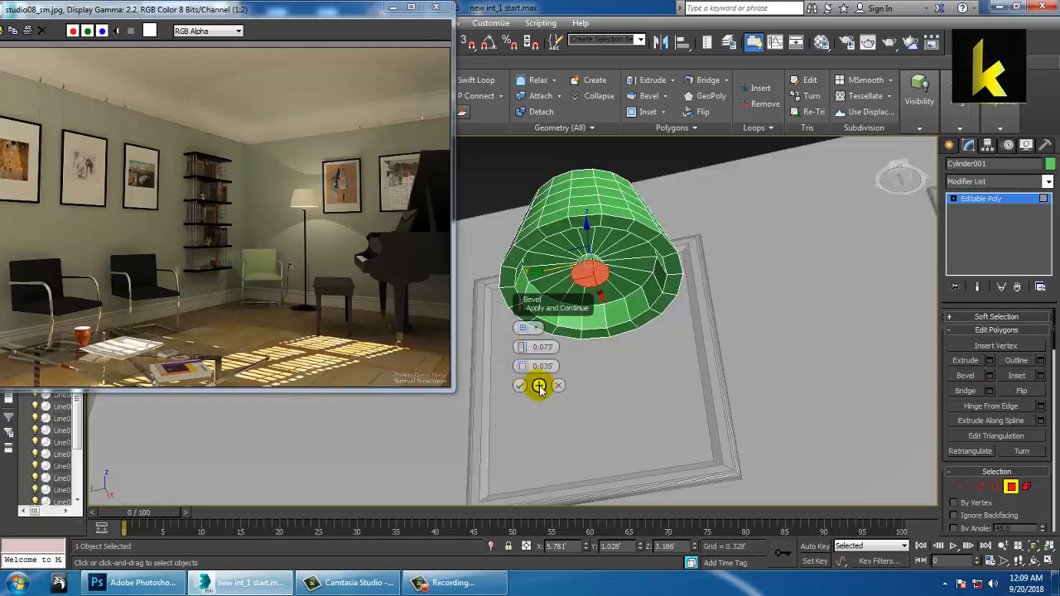
click(540, 385)
drag(521, 367, 530, 387)
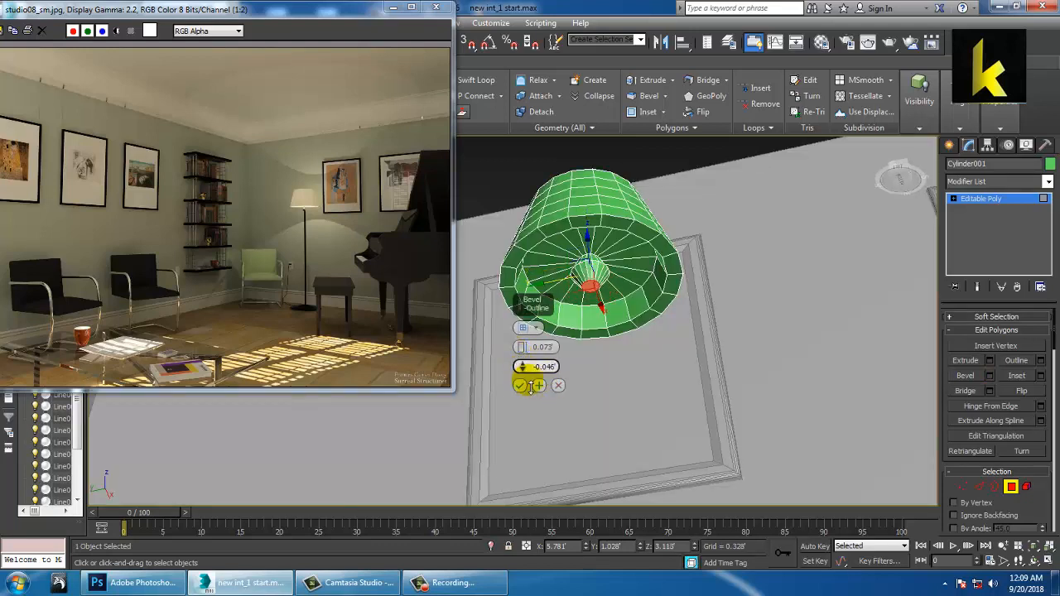
click(521, 386)
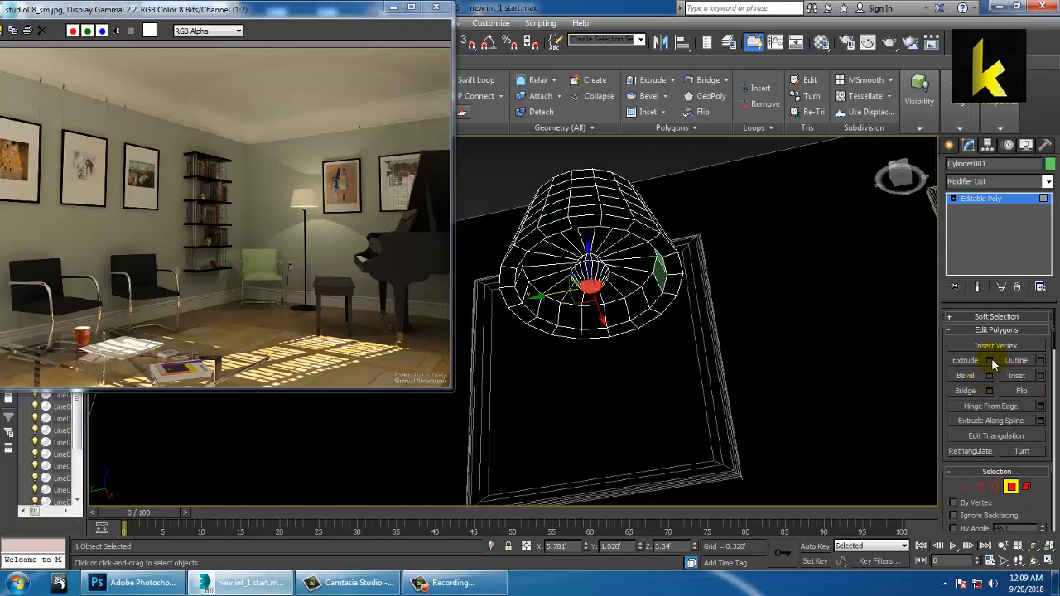
Extrude the small central polygon under the shade down to floor level to form the lamp's pole.
click(990, 360)
alt+middle_drag(773, 294, 772, 326)
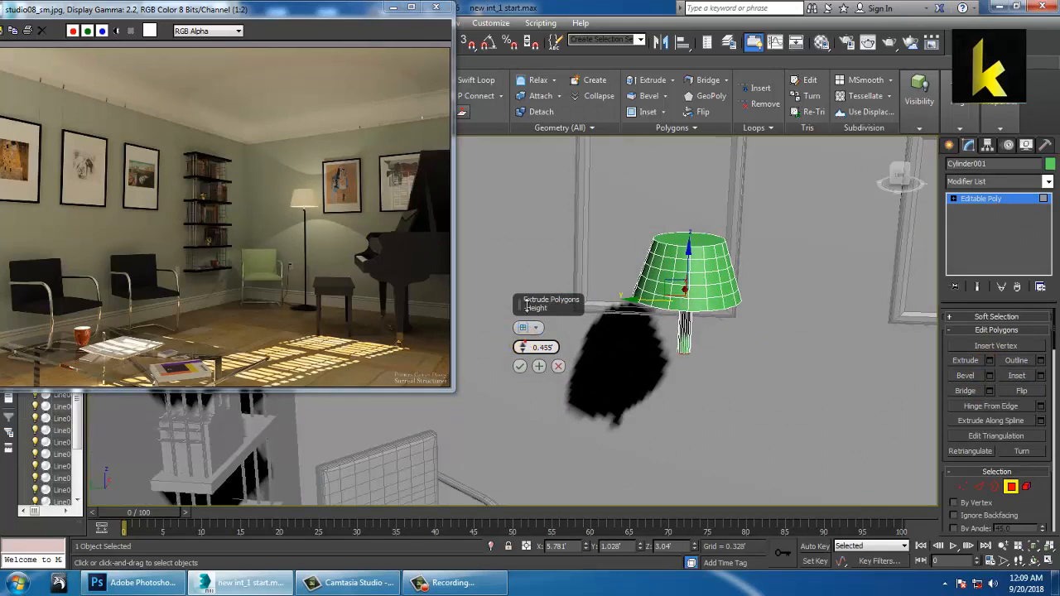
drag(523, 343, 489, 86)
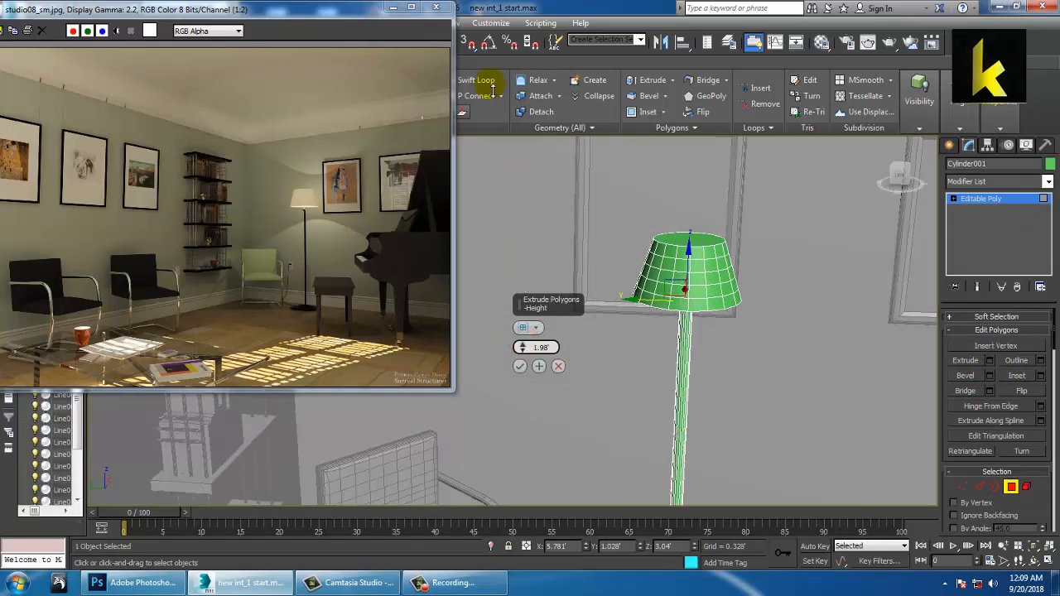
middle_drag(663, 319, 636, 239)
scroll(637, 248, down, 3)
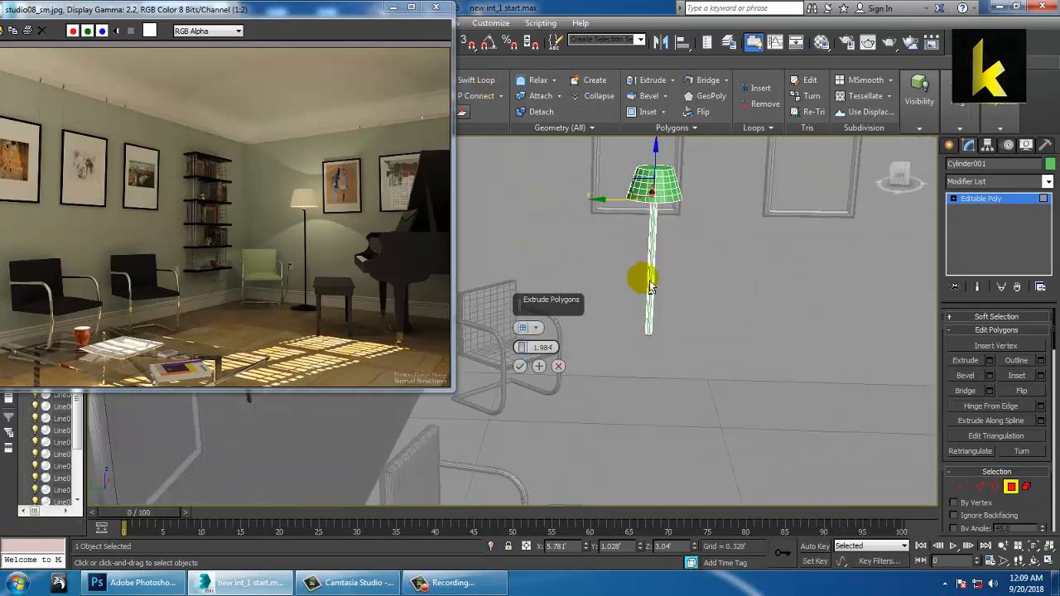
middle_drag(646, 283, 605, 278)
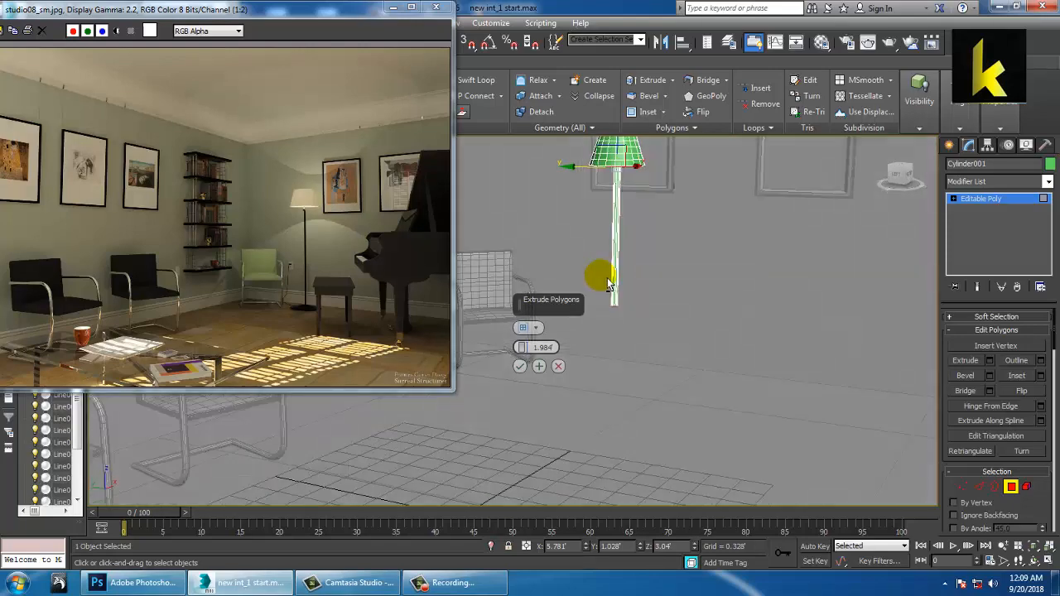
drag(523, 329, 483, 188)
click(519, 367)
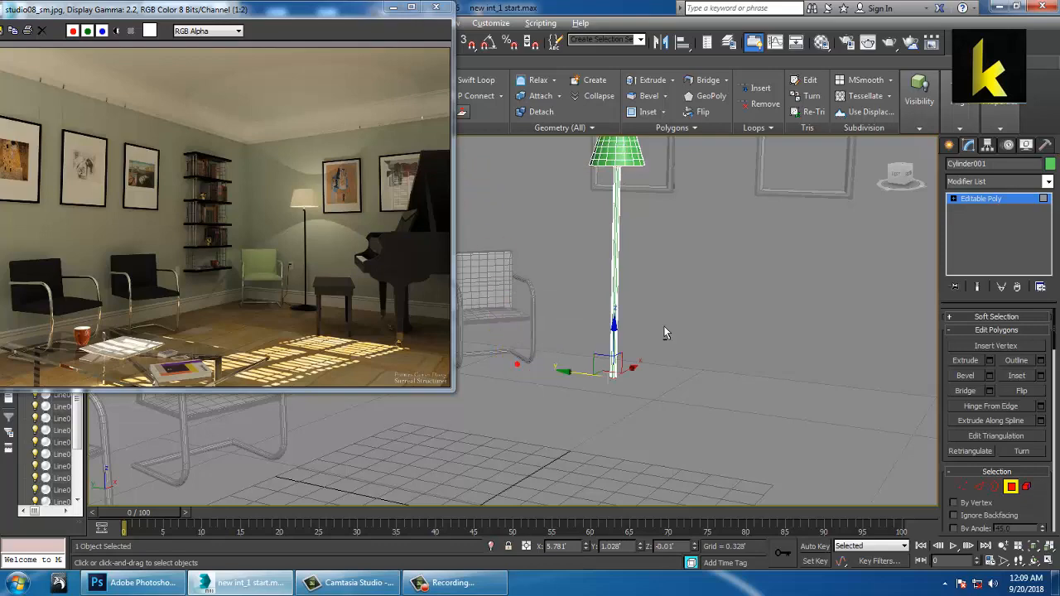
Raise the pole's end polygon to Z 0.143' and bevel it outward twice at height 0.09', with outlines 0.192' and about 0.353'.
alt+middle_drag(662, 327, 704, 303)
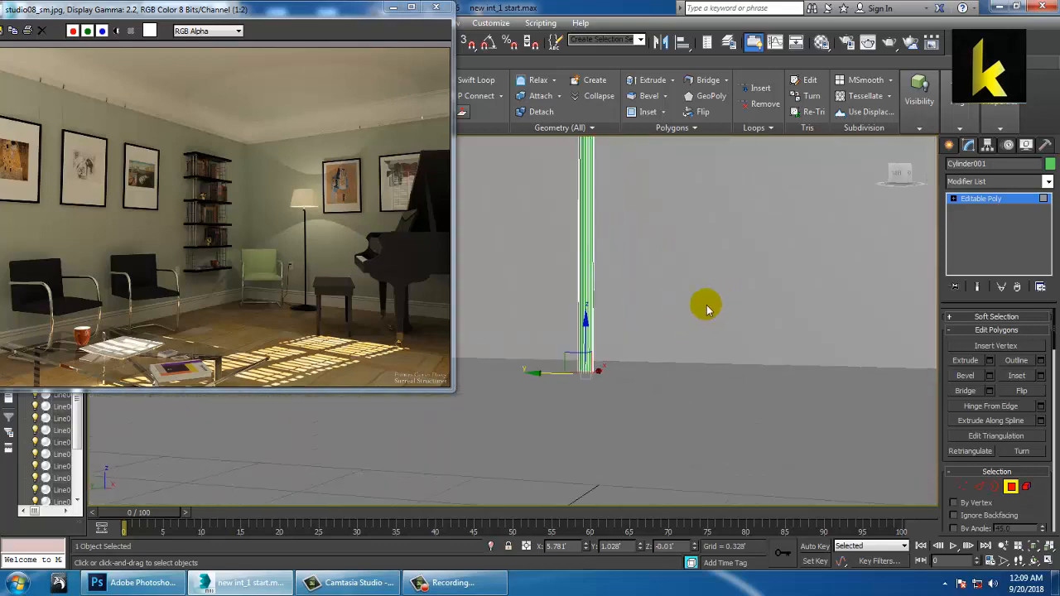
drag(597, 348, 596, 323)
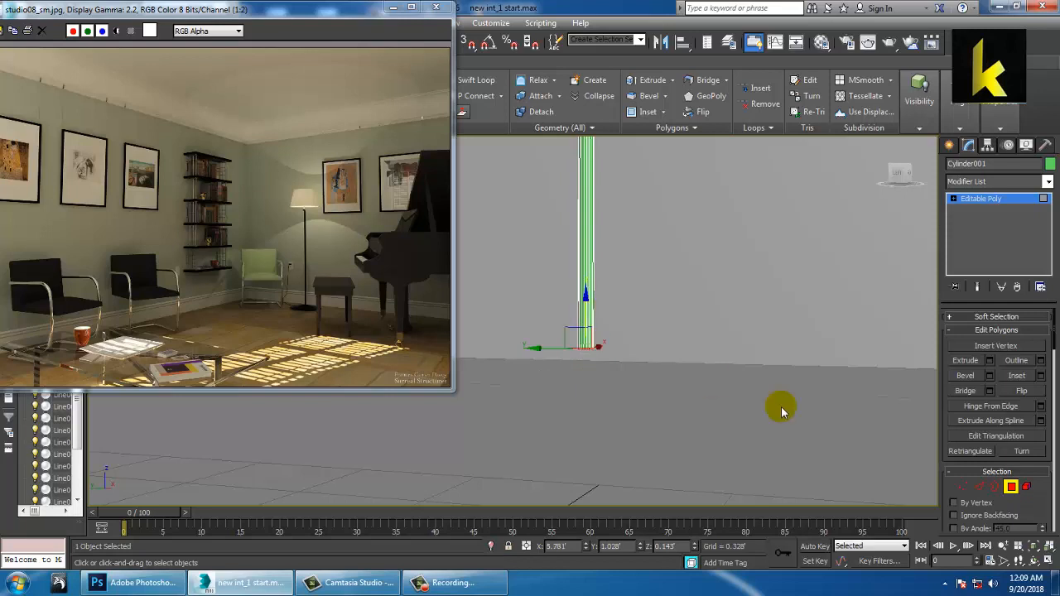
click(991, 376)
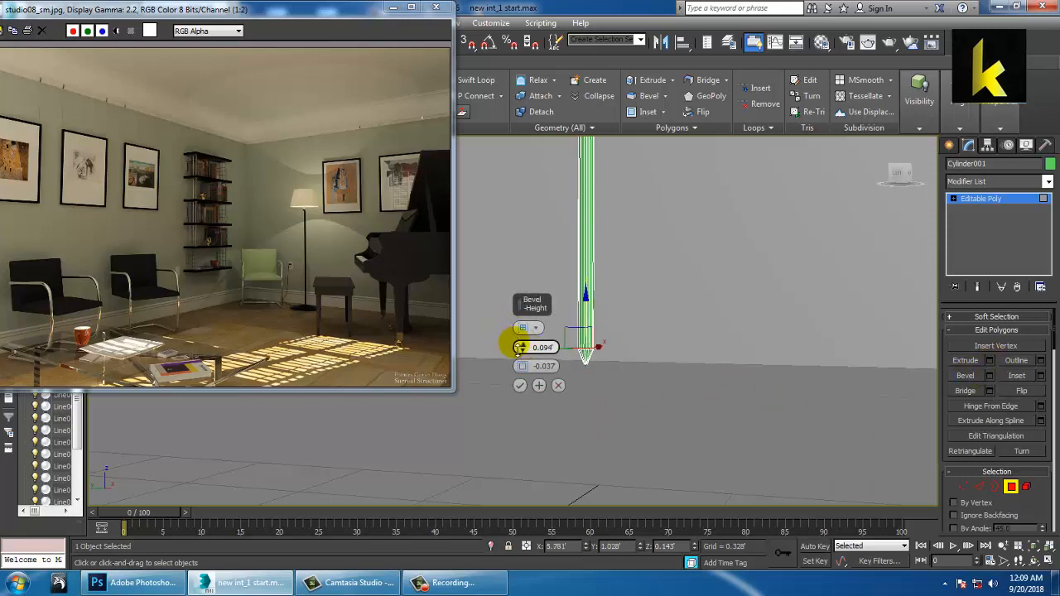
drag(522, 366, 506, 335)
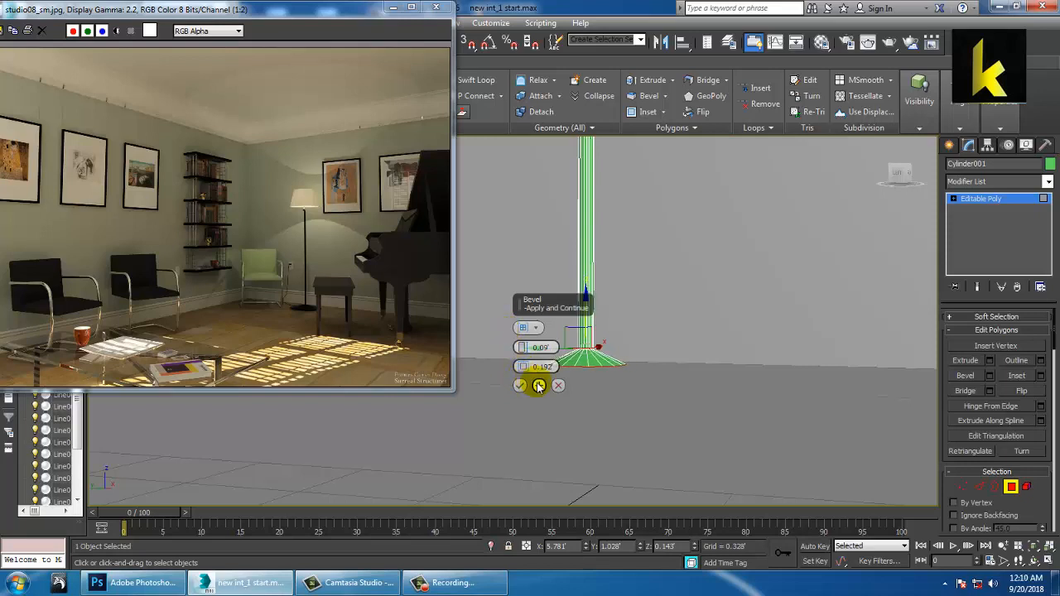
click(539, 385)
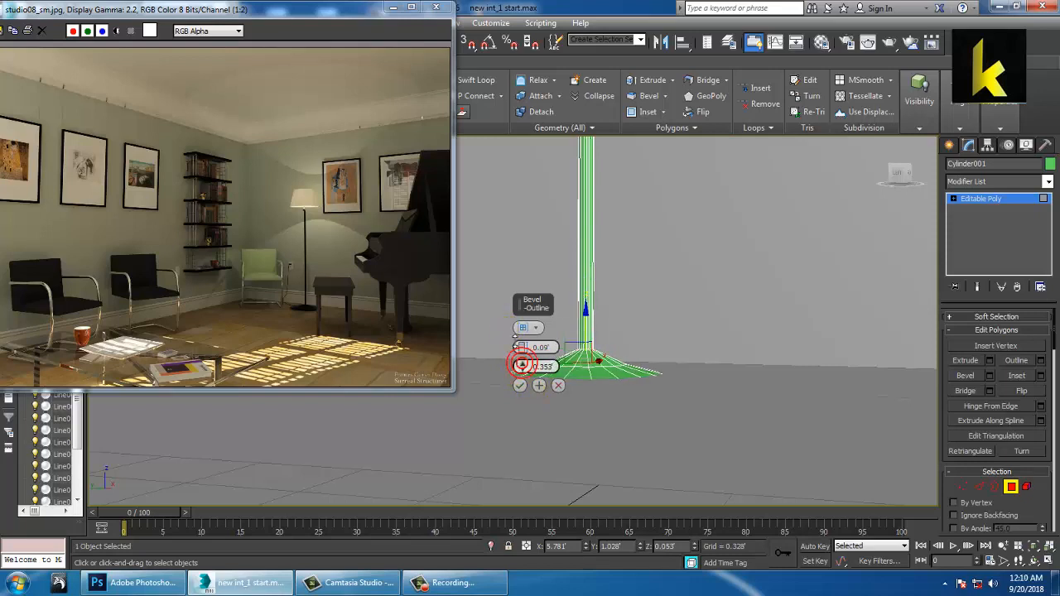
click(519, 385)
In the front view, raise the lamp base's vertices to rest on the floor and lift the ring at the pole joint to Z 0.221'.
alt+middle_drag(519, 386, 617, 355)
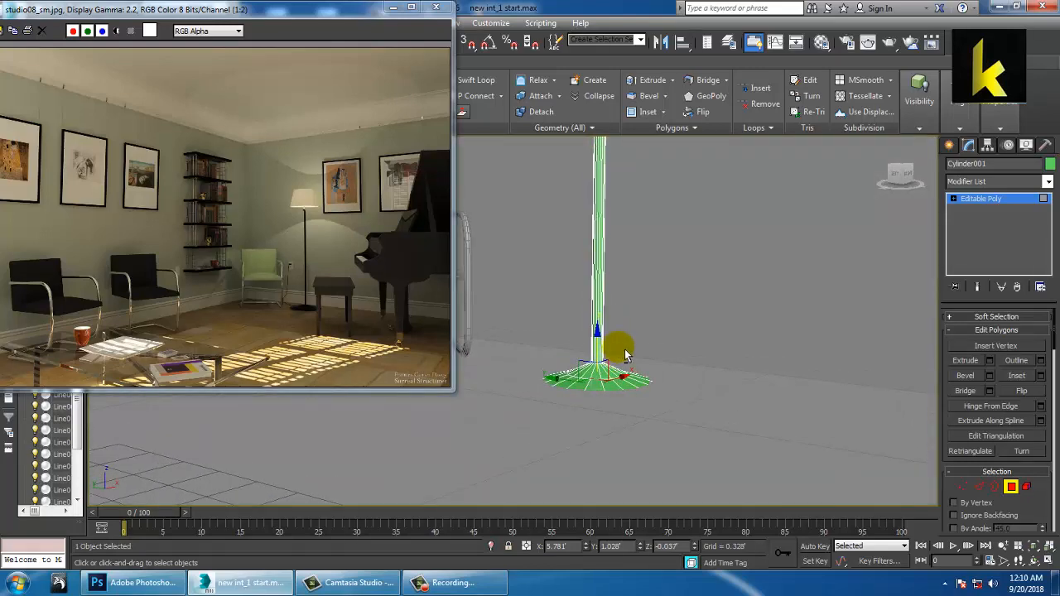
key(f)
middle_drag(732, 273, 733, 241)
key(s)
middle_drag(714, 378, 712, 341)
scroll(714, 356, up, 3)
key(1)
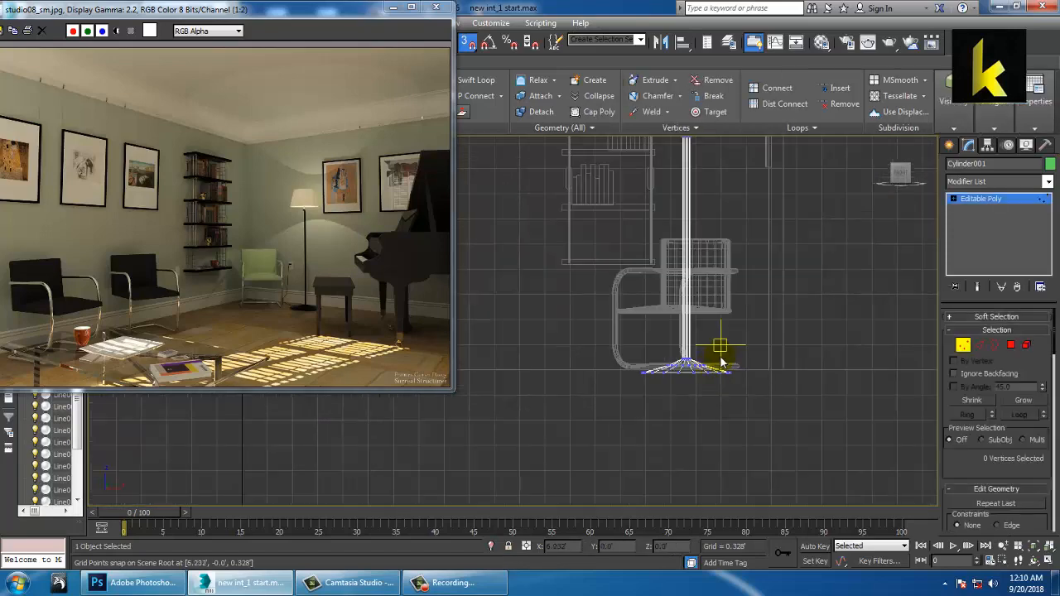
scroll(757, 377, up, 3)
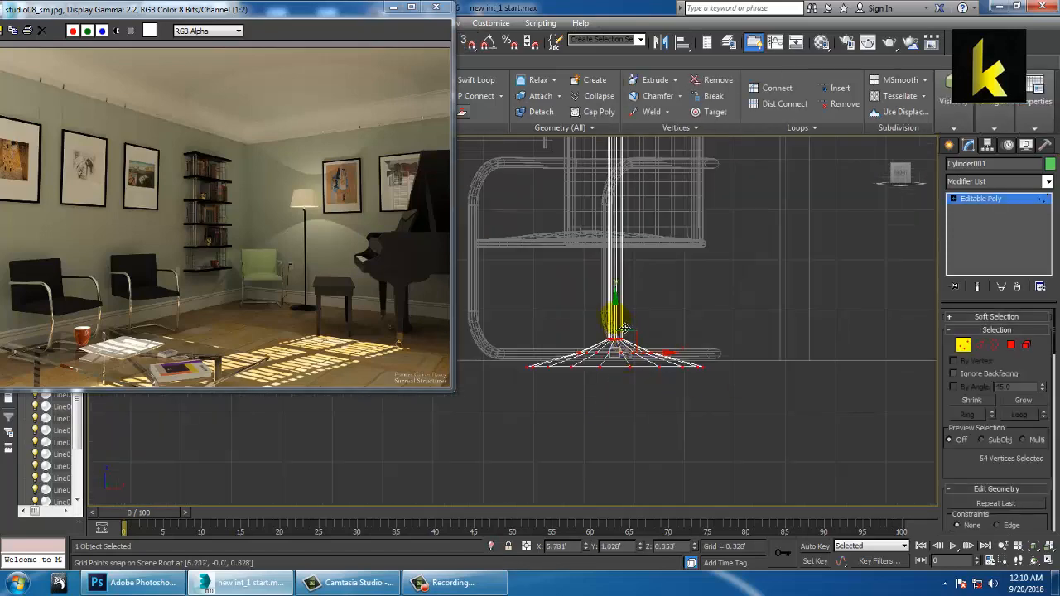
drag(625, 328, 588, 295)
Scale the base's middle vertex ring outward, raise it to Z 0.101', and return to whole-object editing in the perspective view.
scroll(651, 342, up, 3)
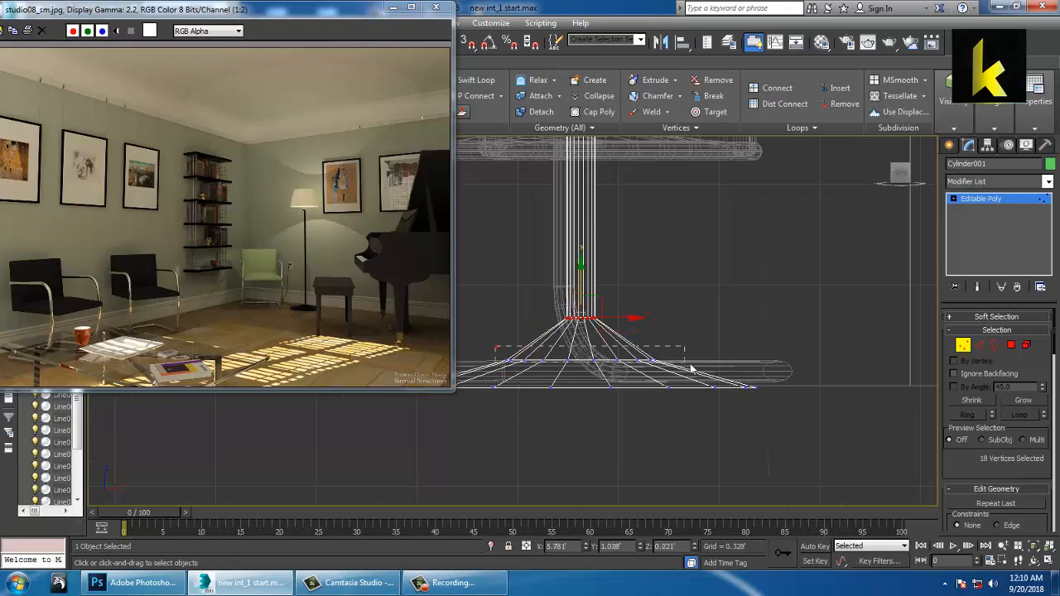
key(r)
drag(576, 364, 581, 312)
key(alt+w)
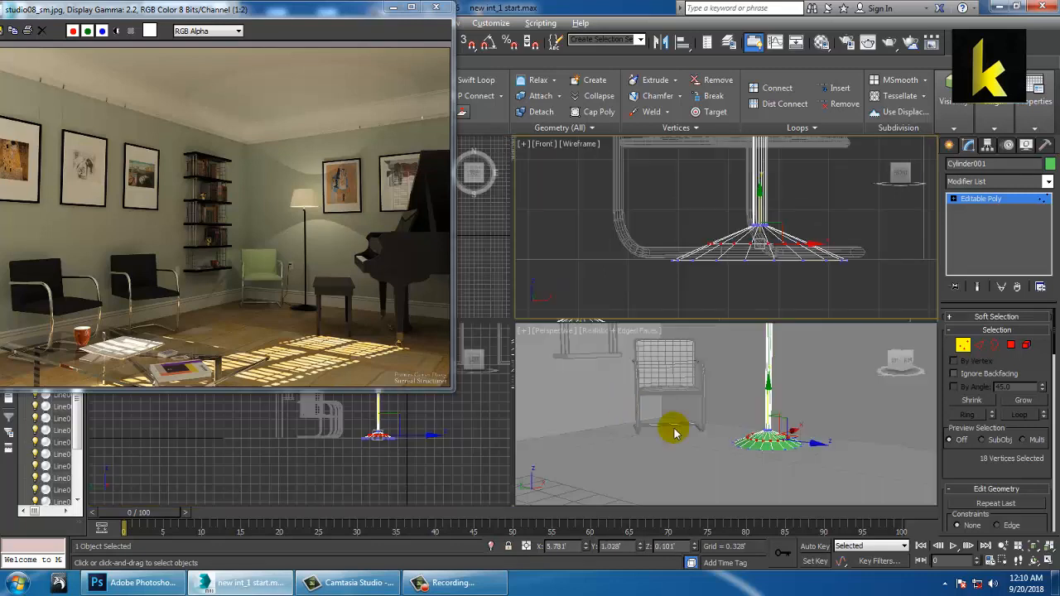
right_click(674, 433)
key(alt+w)
scroll(690, 431, down, 2)
middle_drag(695, 432, 720, 434)
scroll(724, 415, down, 2)
mouse_move(726, 398)
alt+middle_down()
mouse_move(765, 400)
mouse_move(747, 400)
alt+middle_up()
scroll(755, 403, down, 2)
click(965, 200)
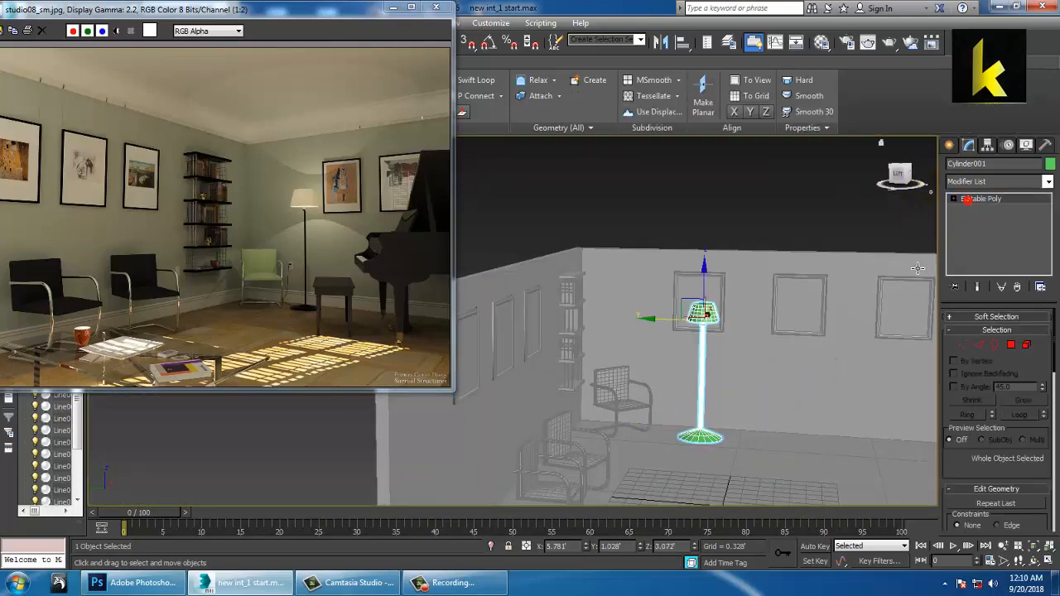
Change the floor lamp's object colour to a neutral tone and move the lamp to Y 1.829'.
alt+middle_drag(675, 339, 732, 321)
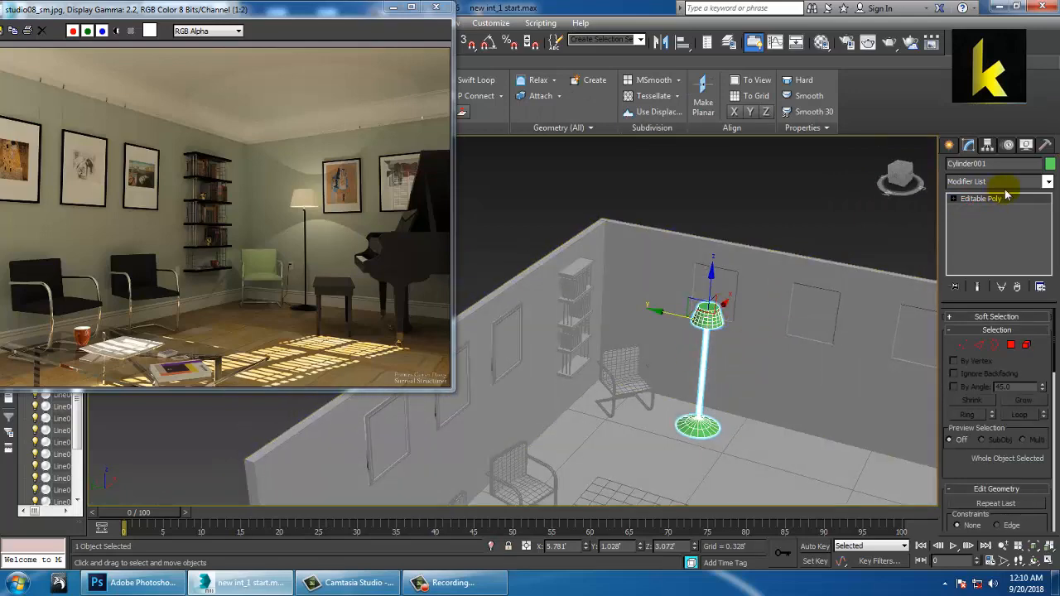
click(1049, 165)
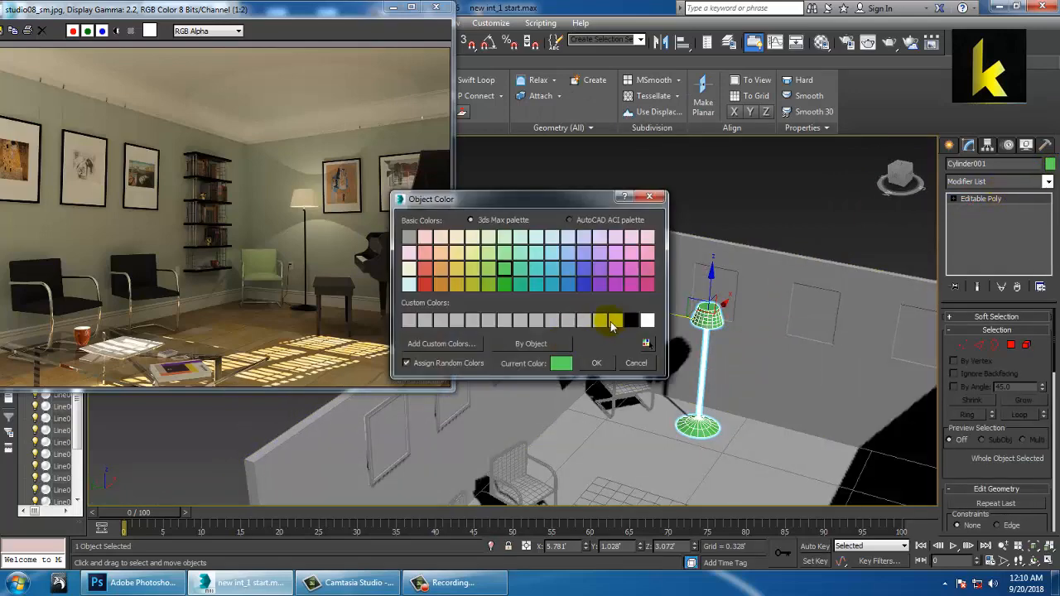
click(597, 364)
alt+middle_drag(602, 366, 654, 337)
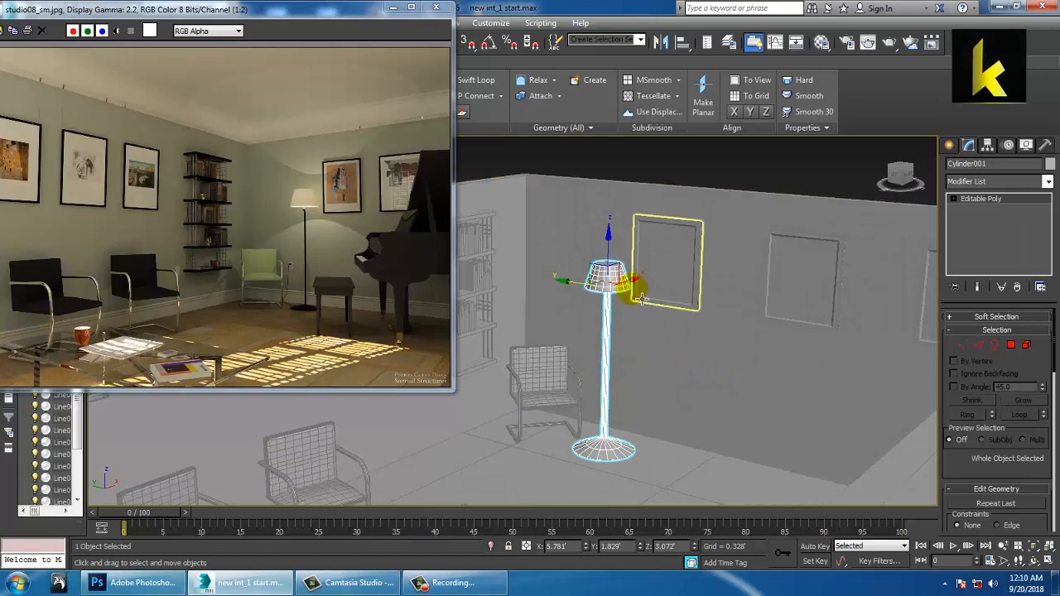
Try scaling the whole floor lamp down uniformly to about 76 percent.
alt+middle_drag(648, 299, 655, 356)
key(r)
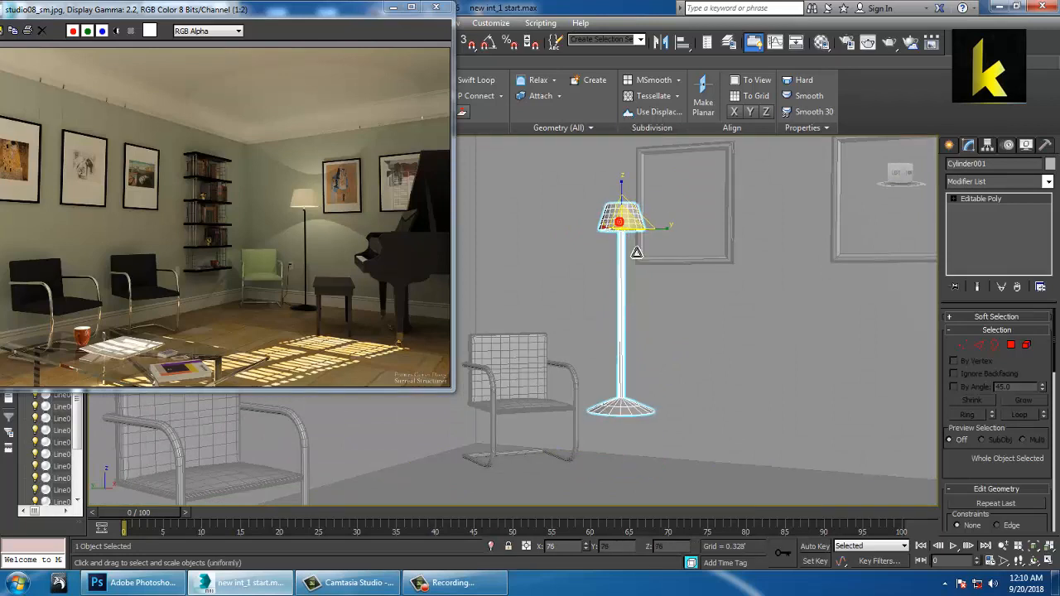
drag(634, 222, 642, 248)
key(ctrl+z)
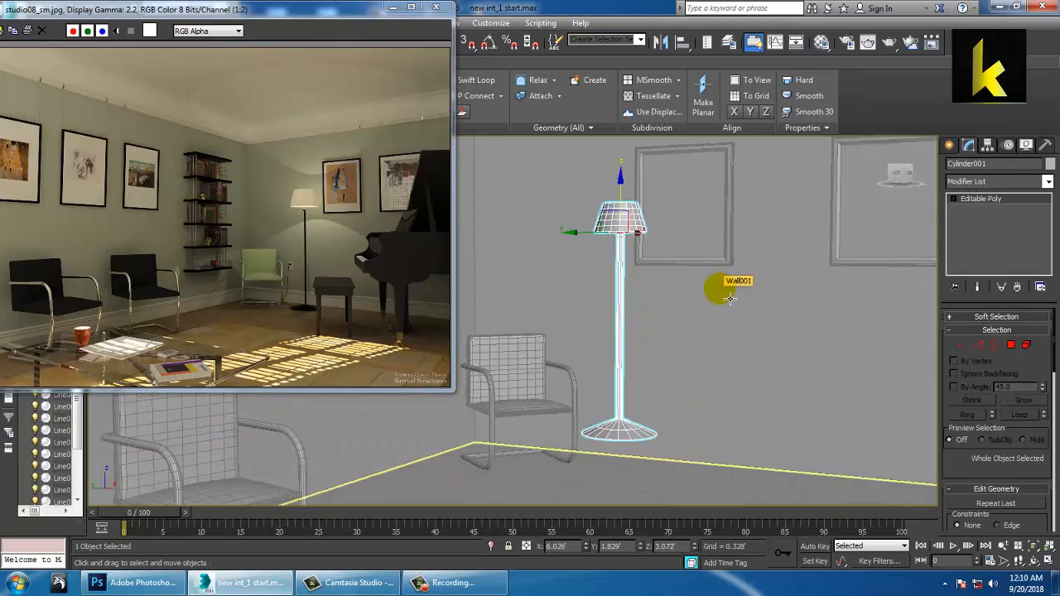
key(ctrl+z)
alt+middle_drag(729, 296, 722, 361)
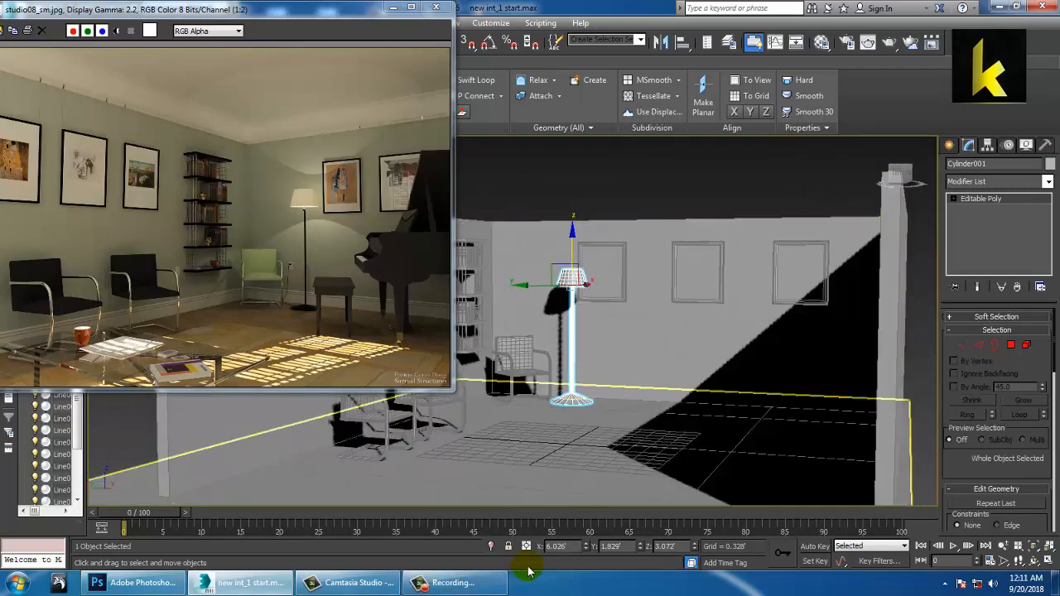
click(454, 583)
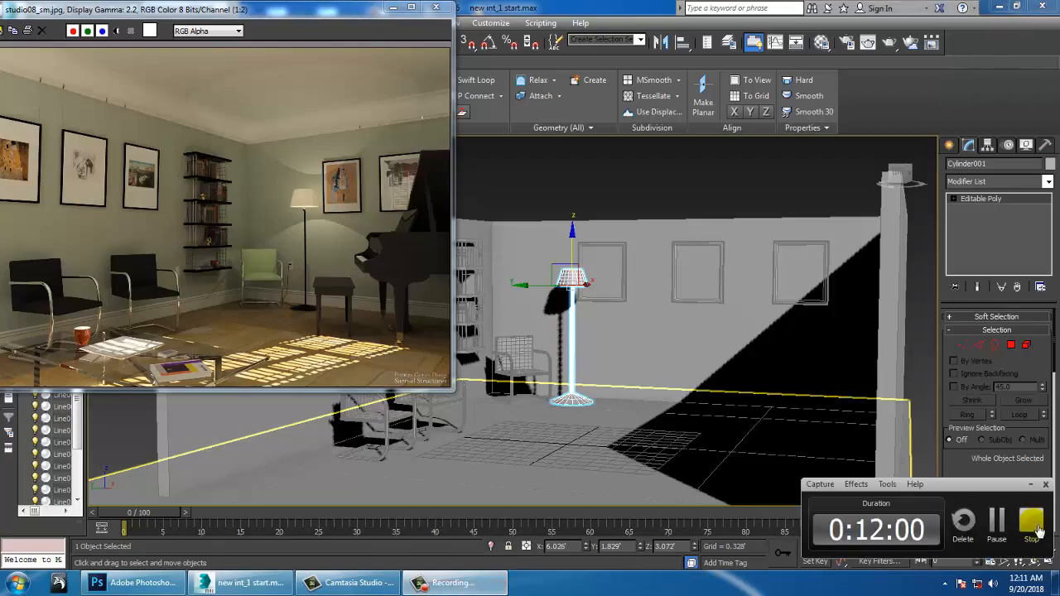